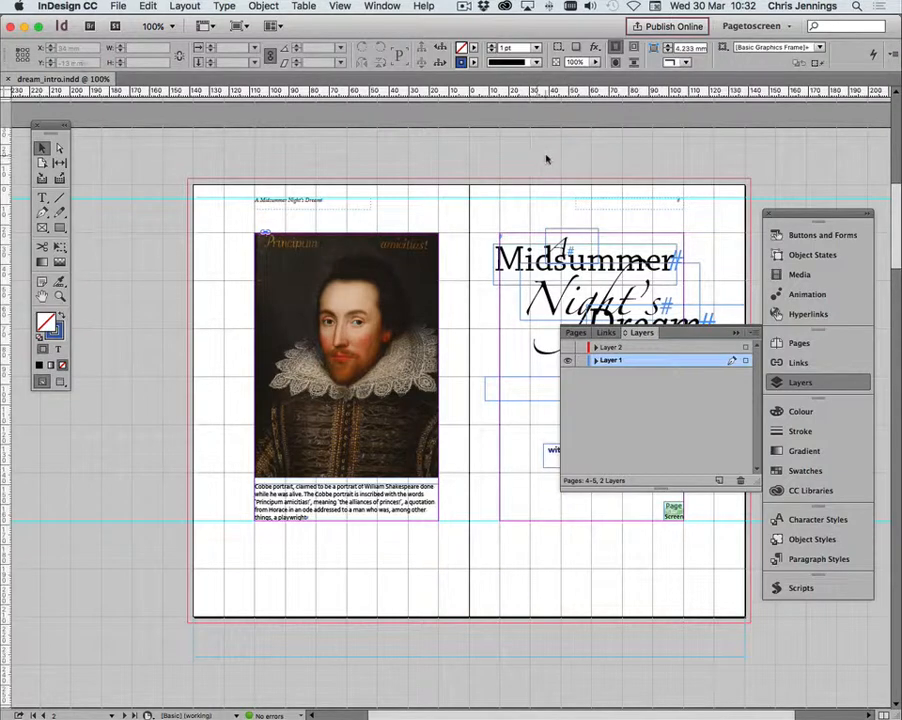
- Open the A-Master spread and cut all of its text frames
left_click(545, 159)
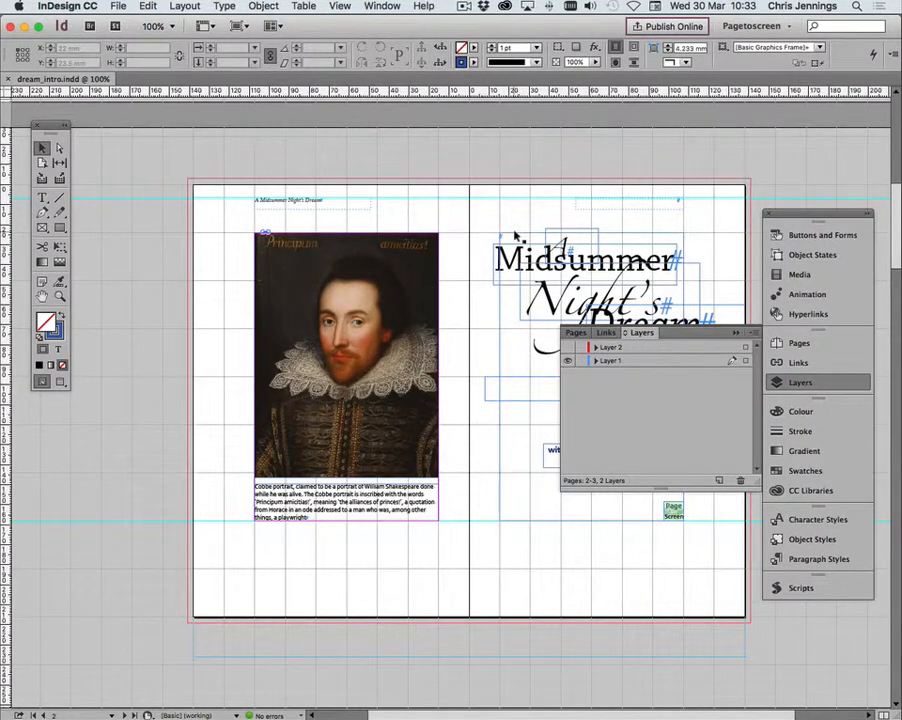
left_click(778, 343)
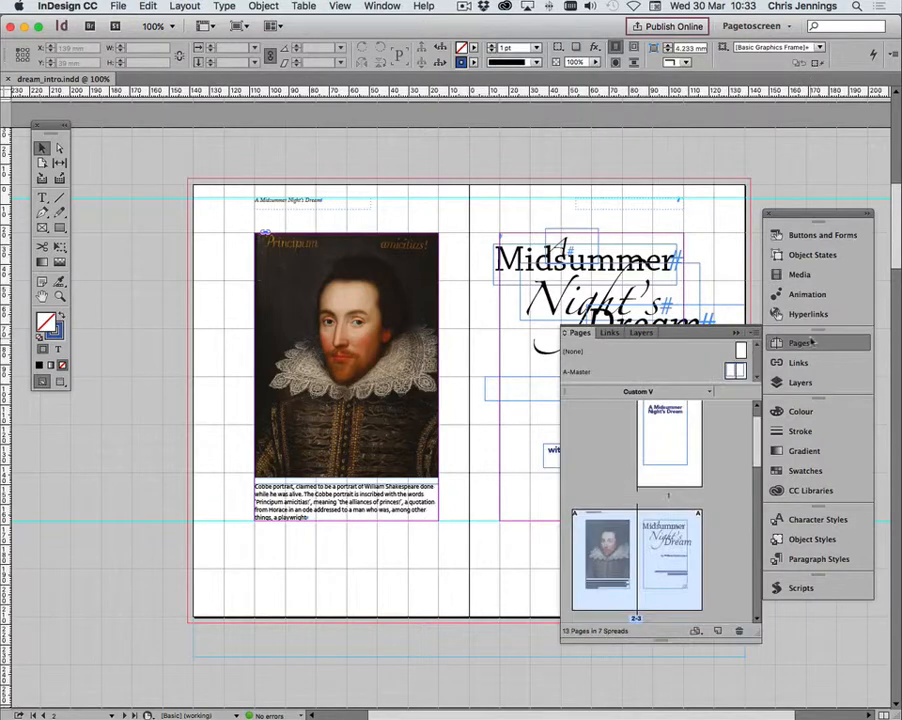
double_click(718, 373)
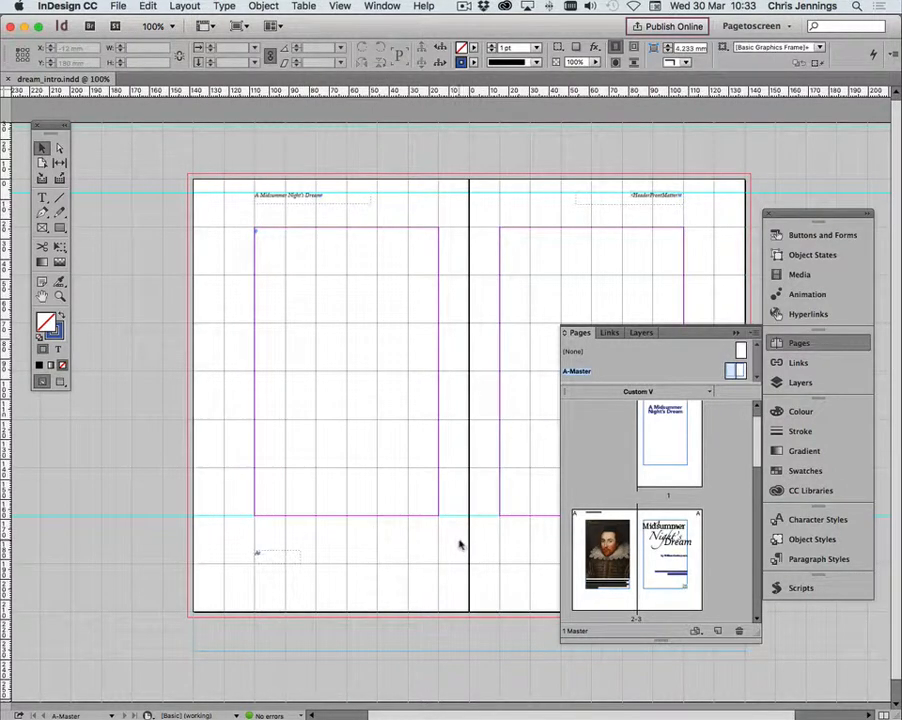
left_click(296, 194)
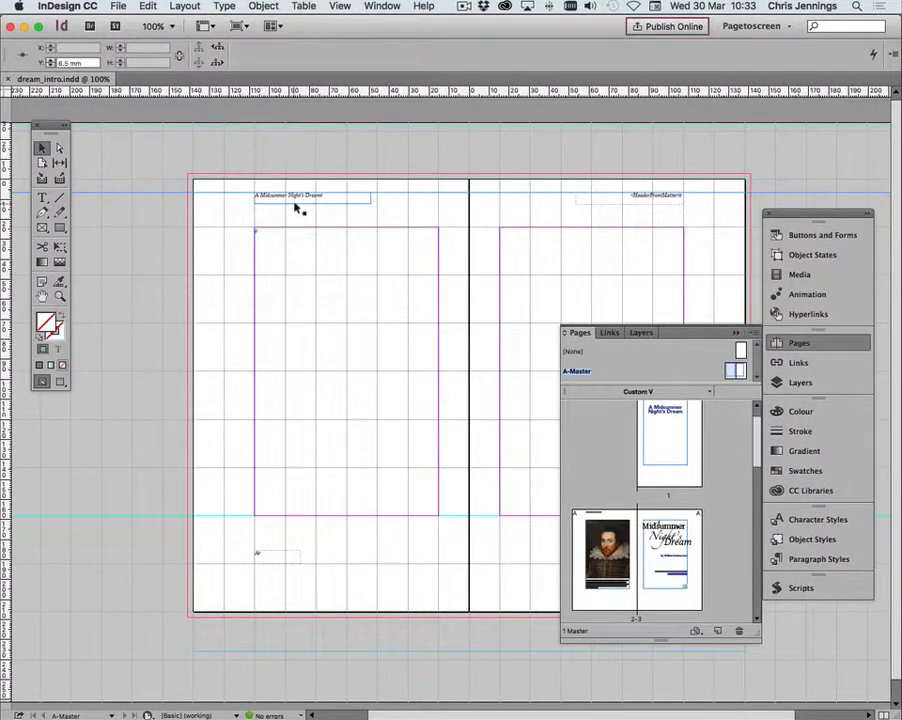
left_click(296, 206)
key("super+a")
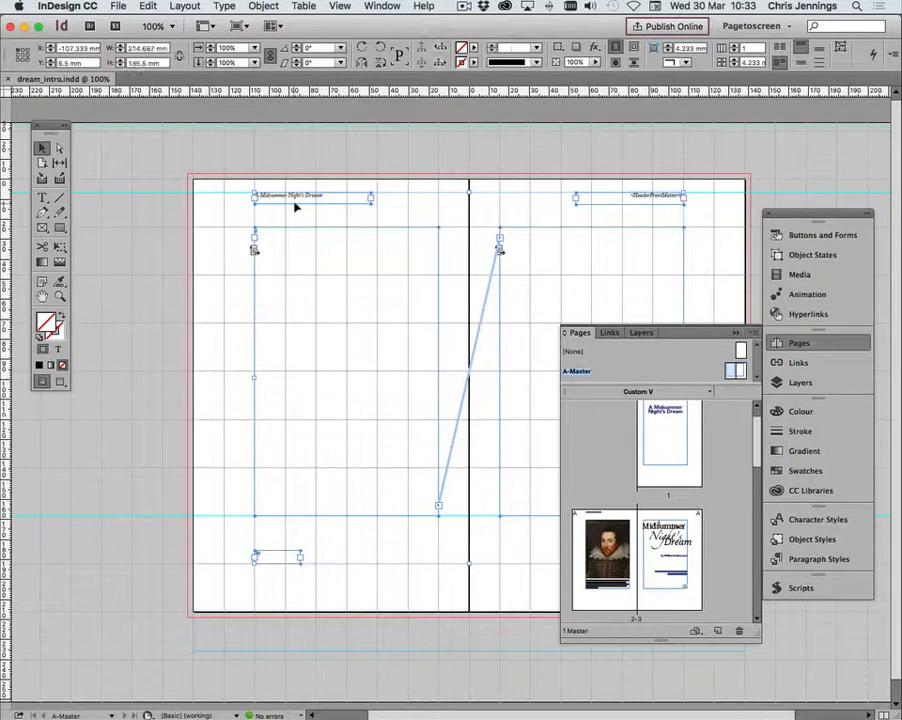
key("Delete")
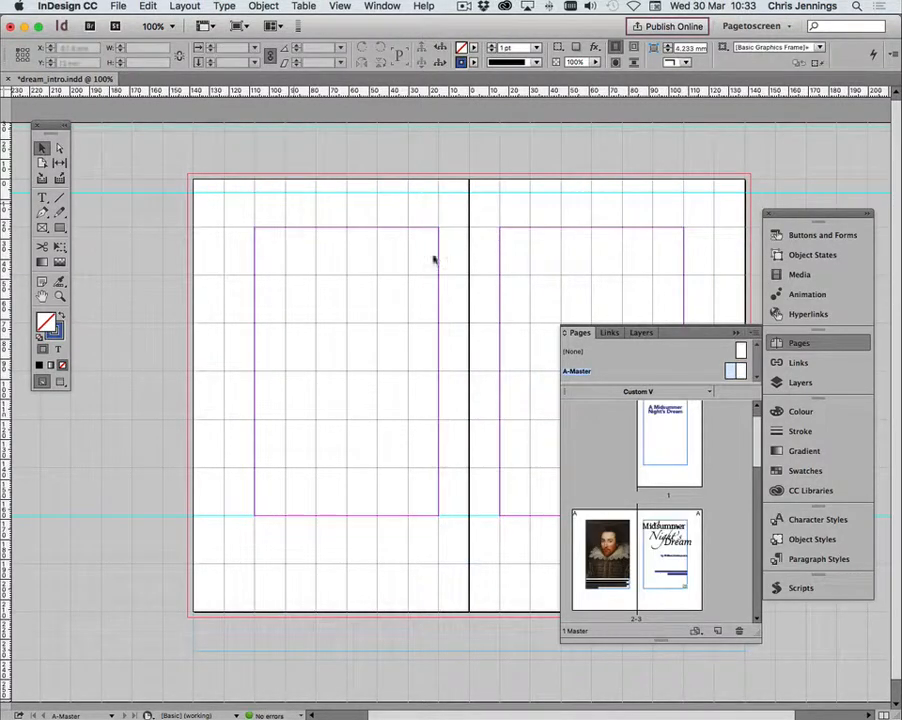
- Create a new layer above Layer 1 and paste the cut master items in place on it
left_click(804, 386)
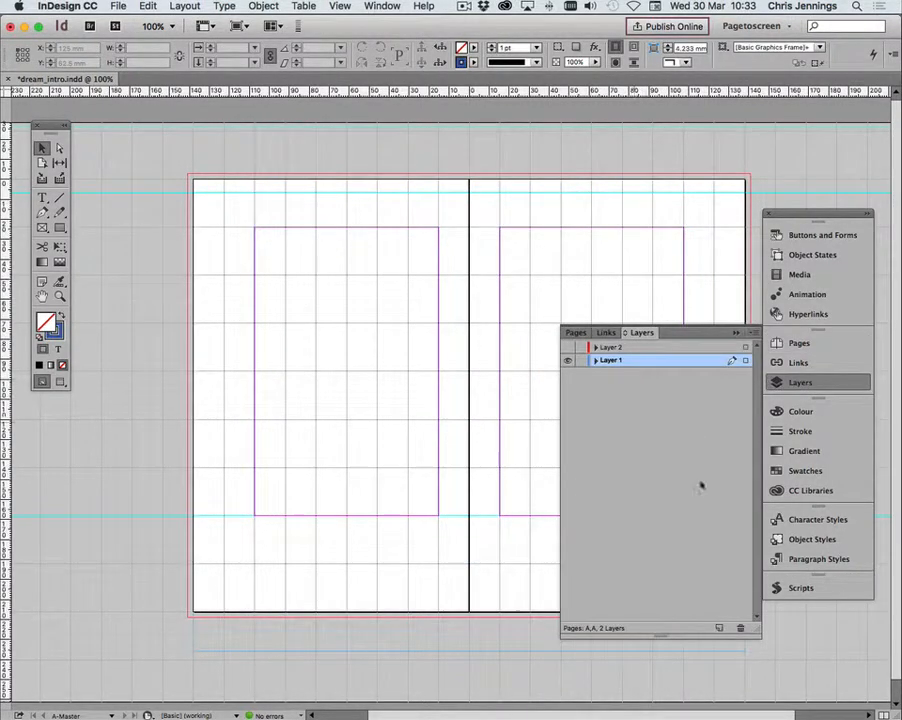
left_click(720, 628)
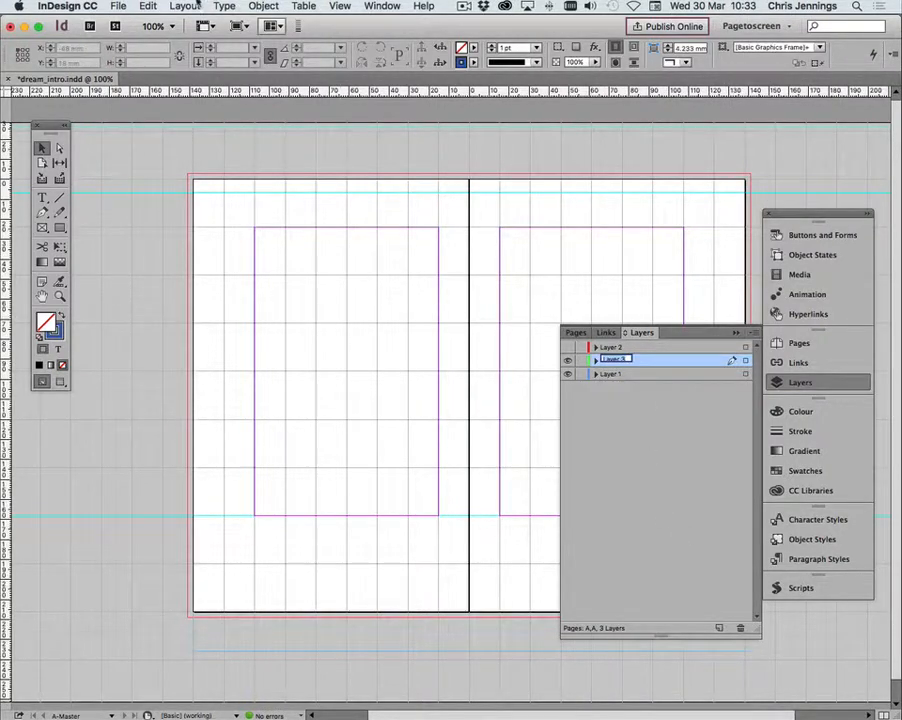
left_click(147, 6)
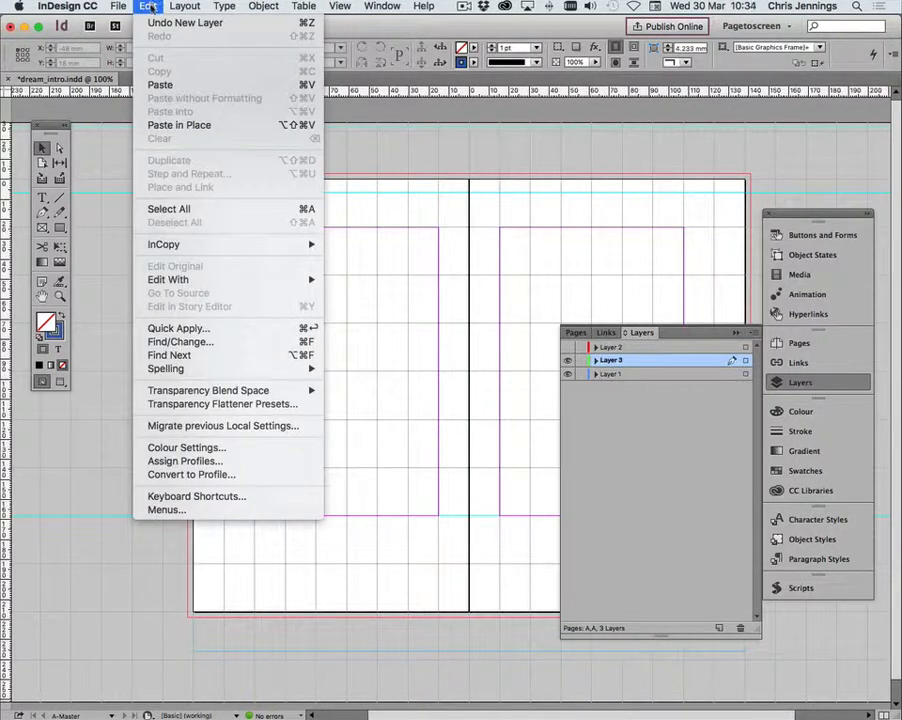
left_click(150, 125)
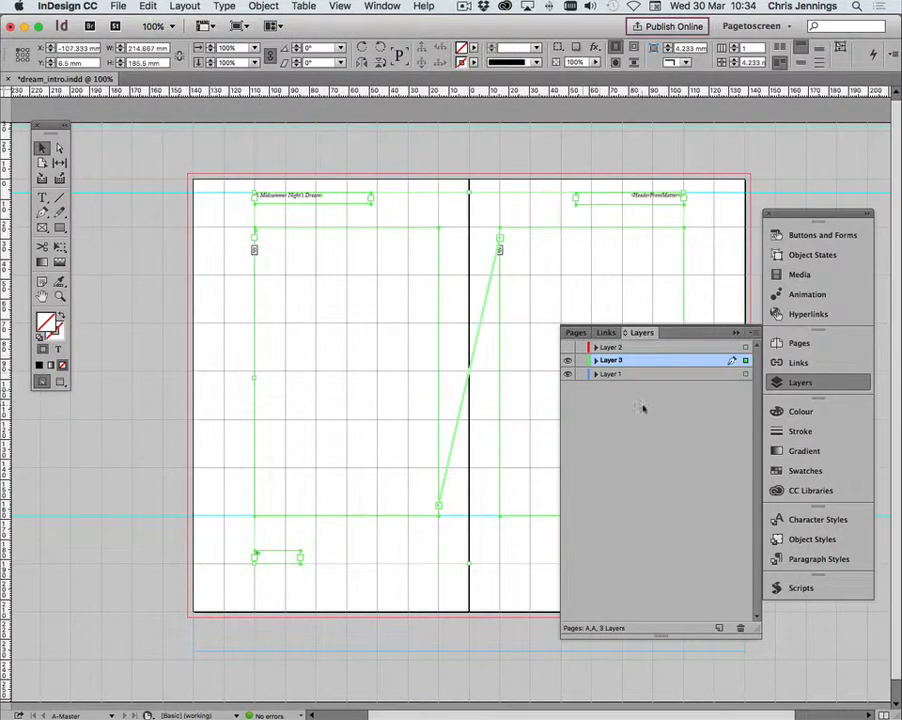
- Hide Layer 3 and make Layer 1 the active layer
left_click(567, 361)
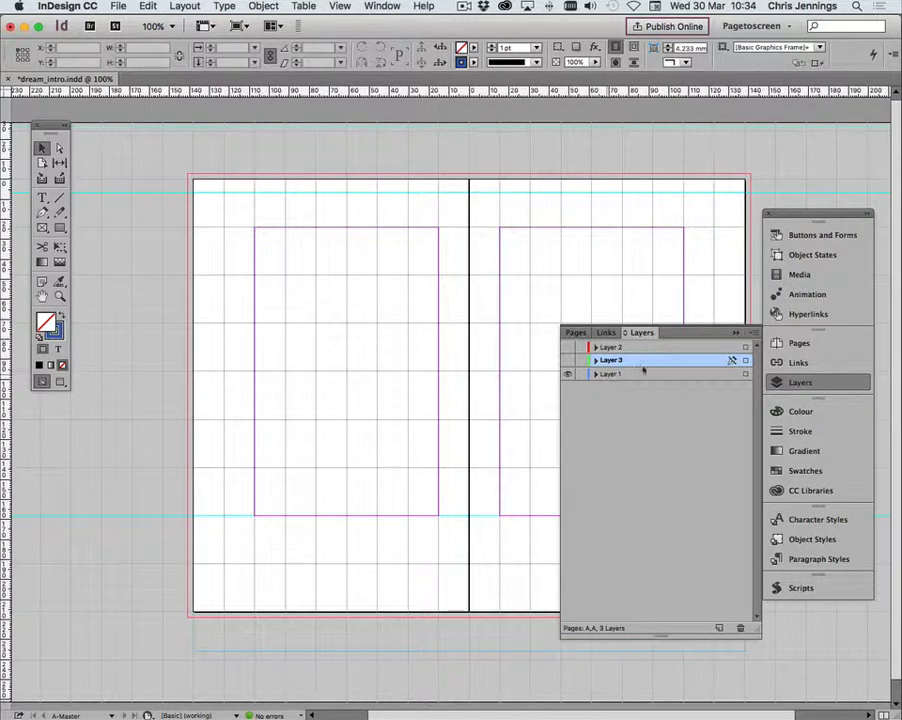
left_click(631, 377)
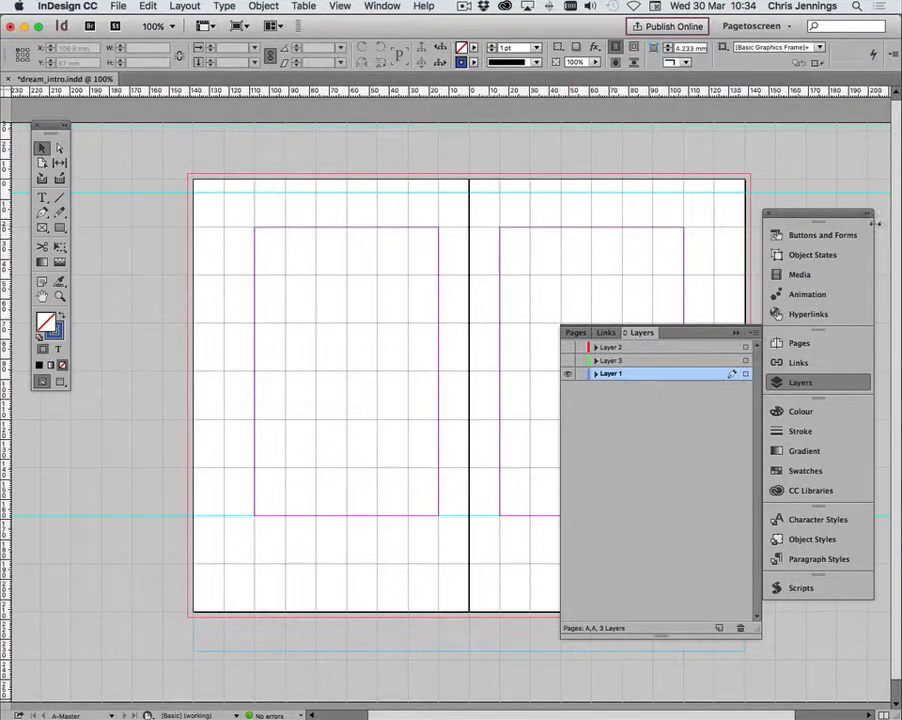
- Go to page 1 and examine the front-matter page thumbnails up to the introduction's opening page
left_click(812, 345)
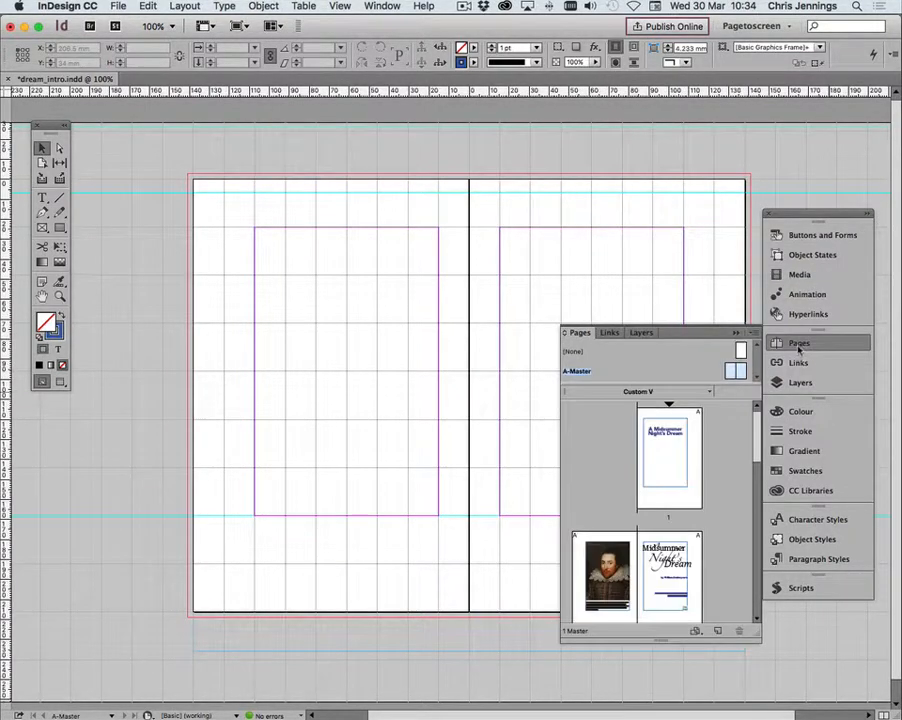
left_click(662, 452)
double_click(670, 450)
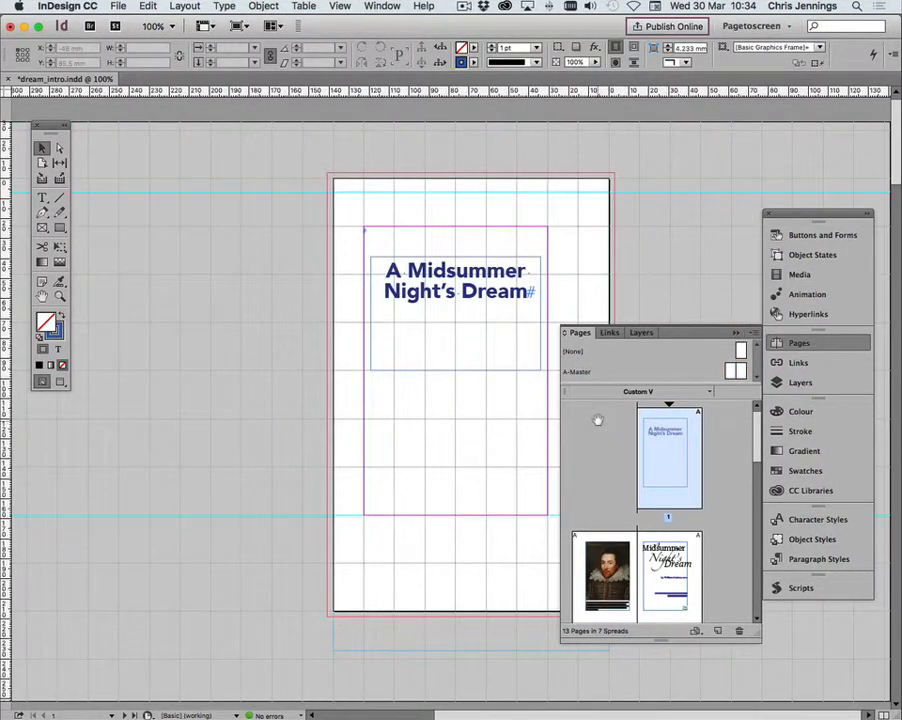
scroll(597, 420, "down", 3)
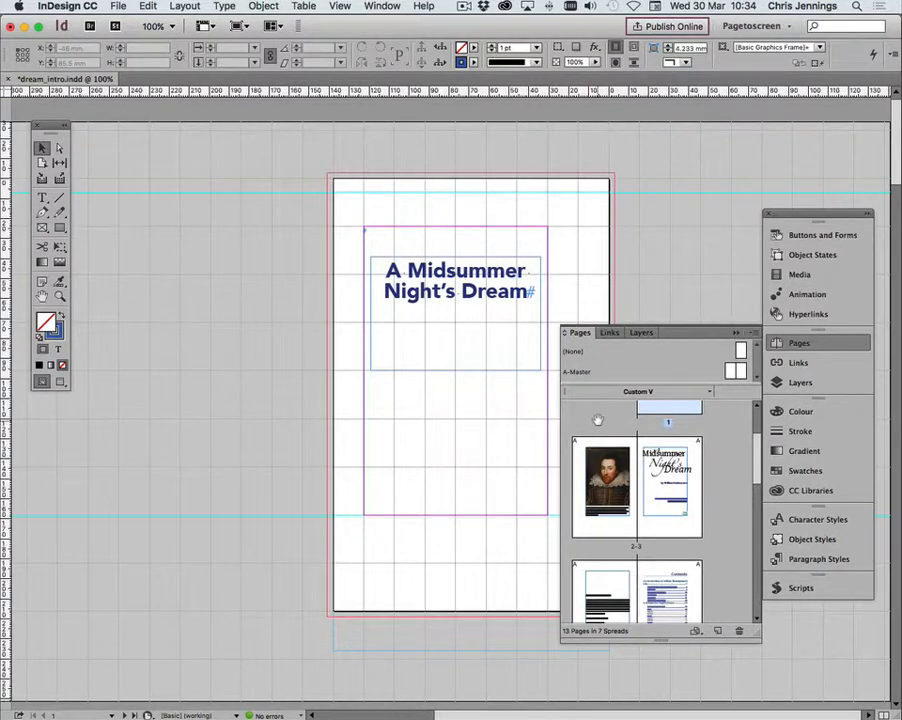
left_click_drag(597, 420, 677, 500)
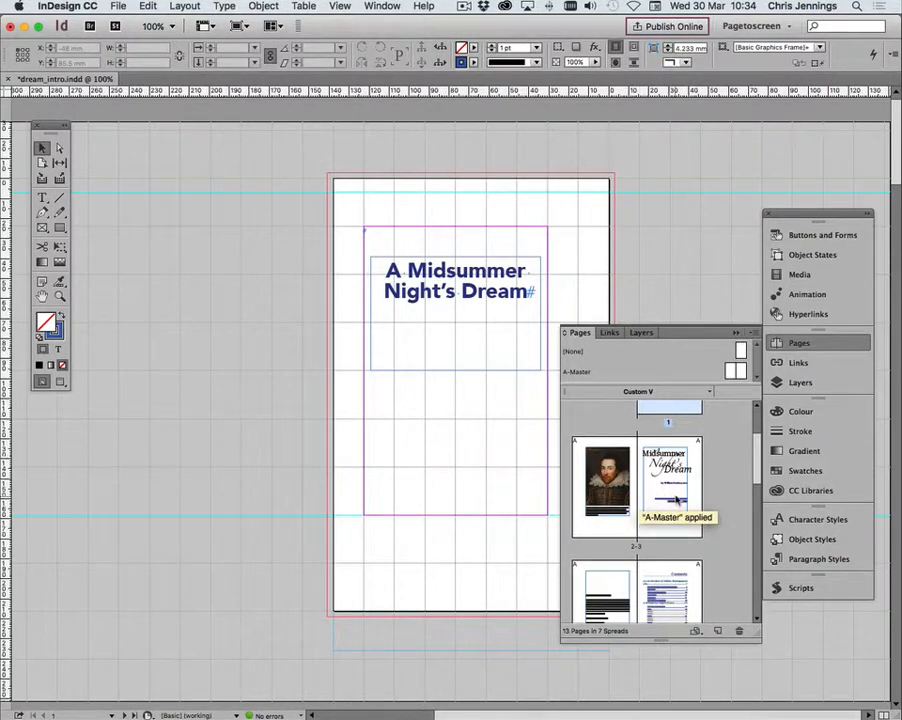
scroll(676, 500, "up", 3)
scroll(676, 500, "down", 5)
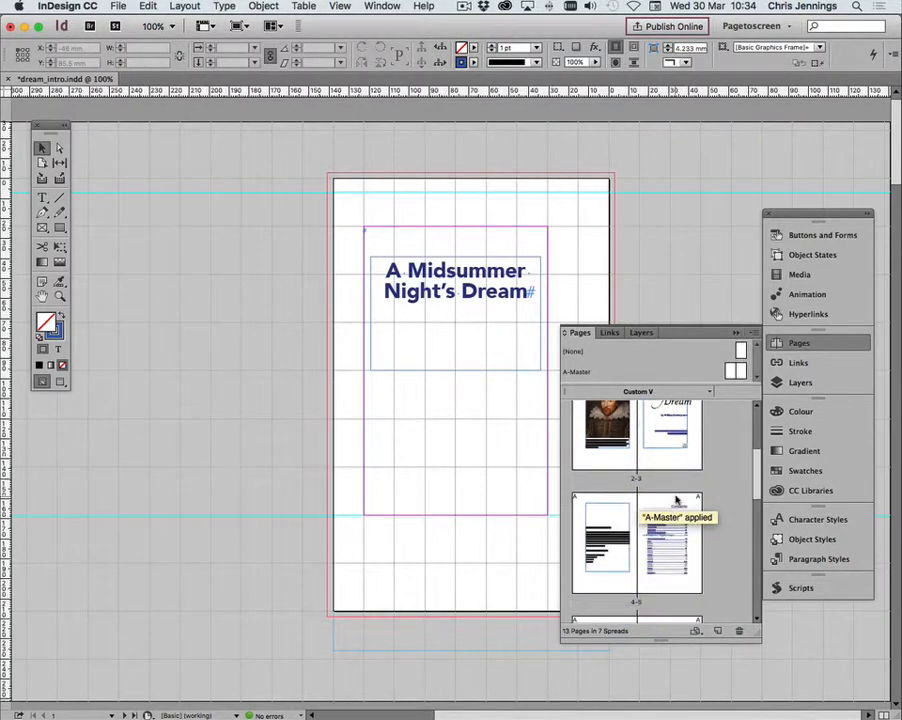
scroll(676, 500, "down", 2)
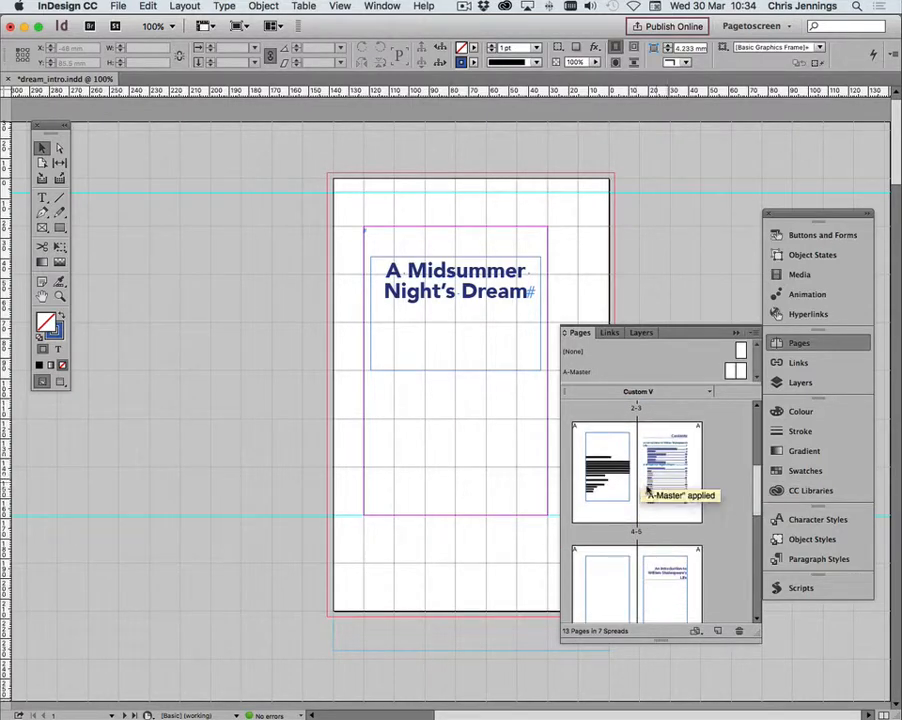
scroll(676, 498, "down", 4)
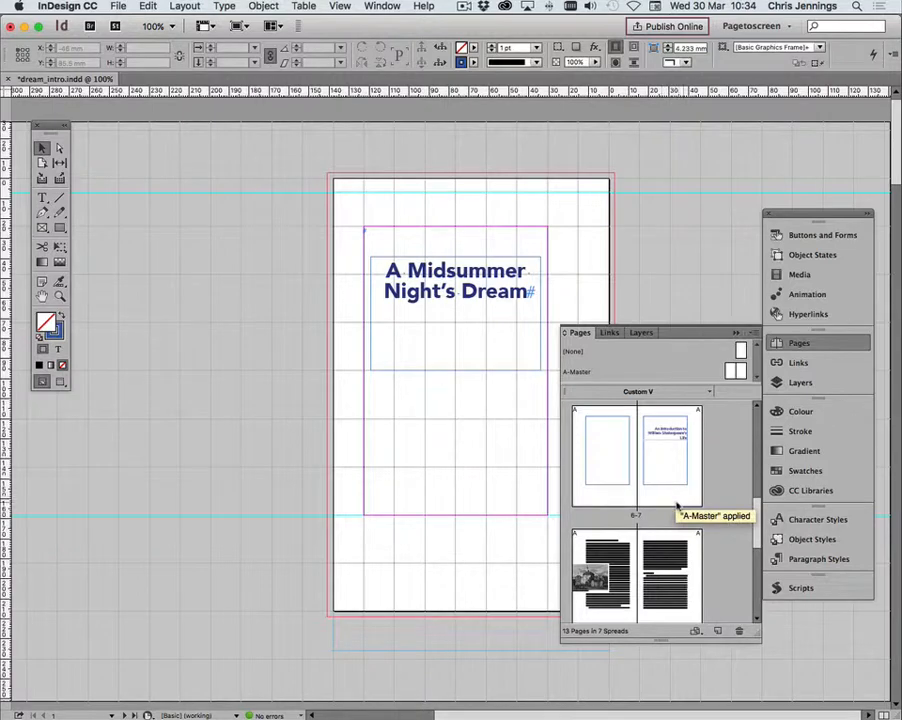
scroll(672, 502, "up", 1)
scroll(672, 502, "up", 6)
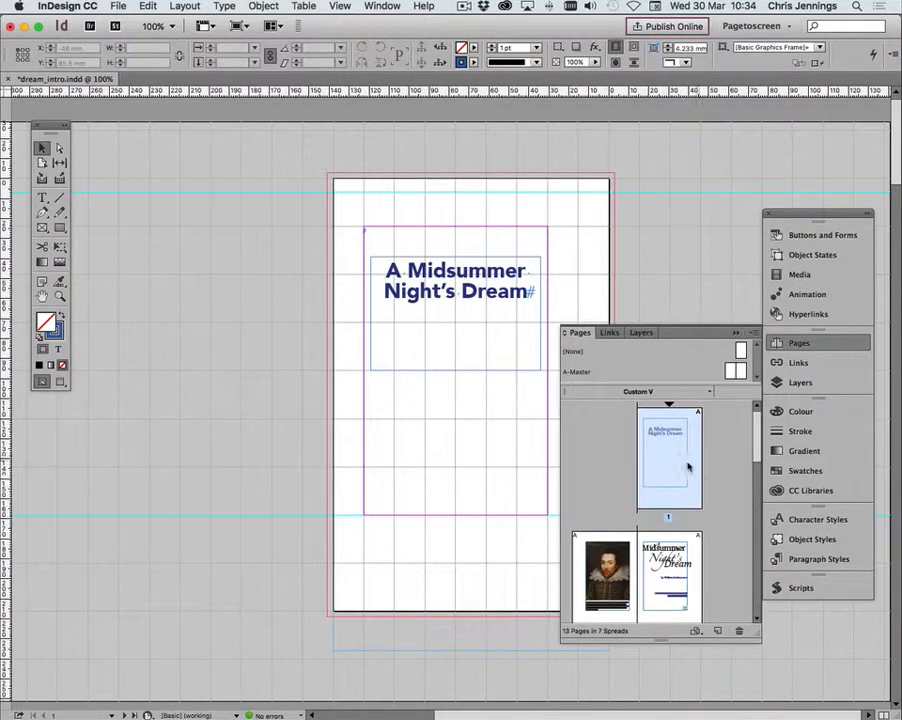
scroll(604, 520, "down", 4)
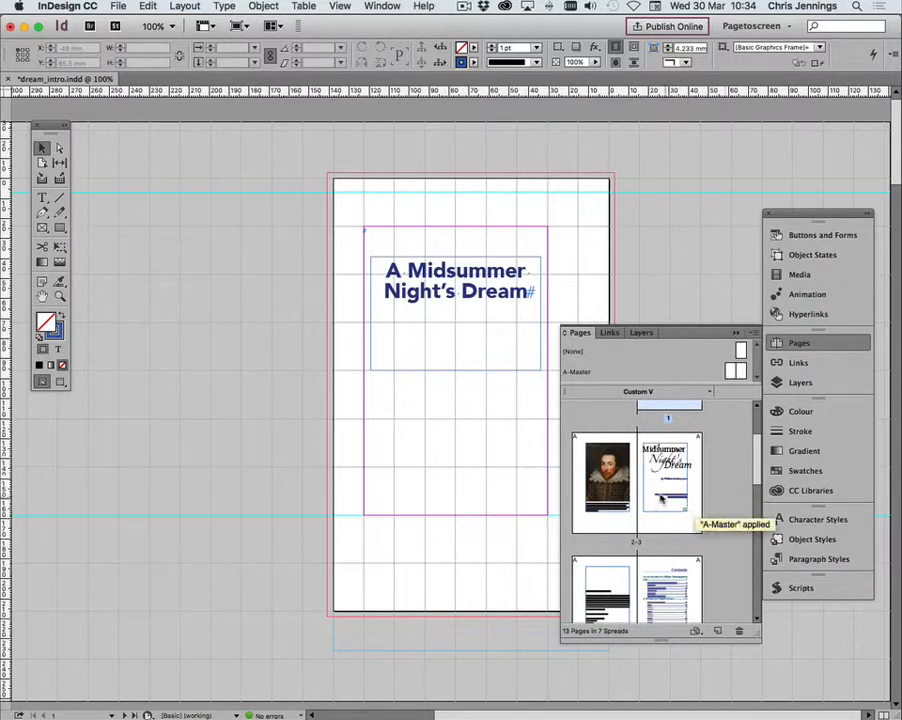
scroll(676, 498, "up", 1)
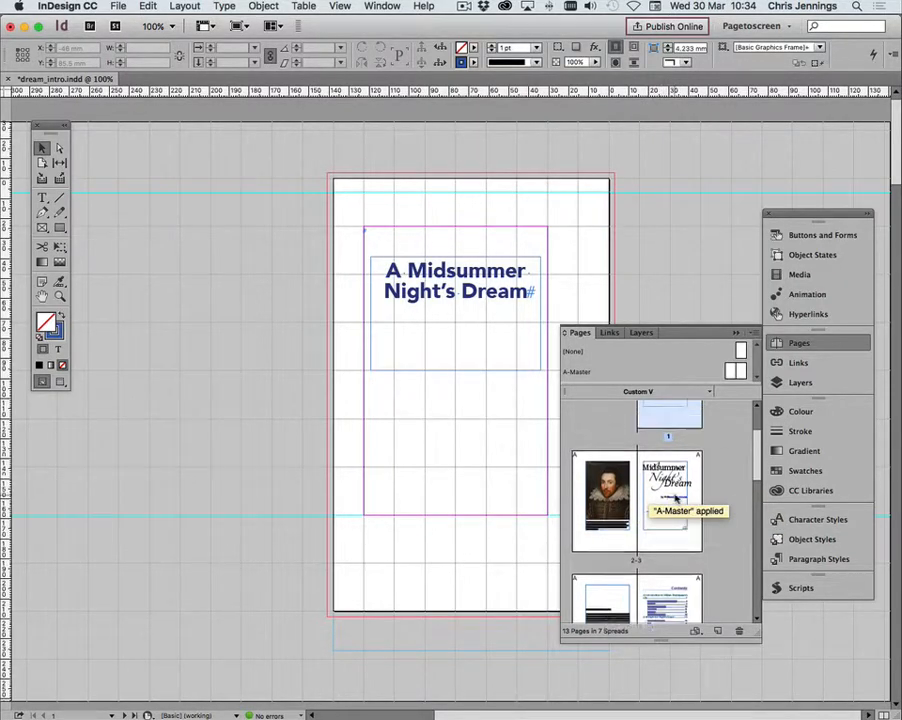
scroll(676, 498, "up", 4)
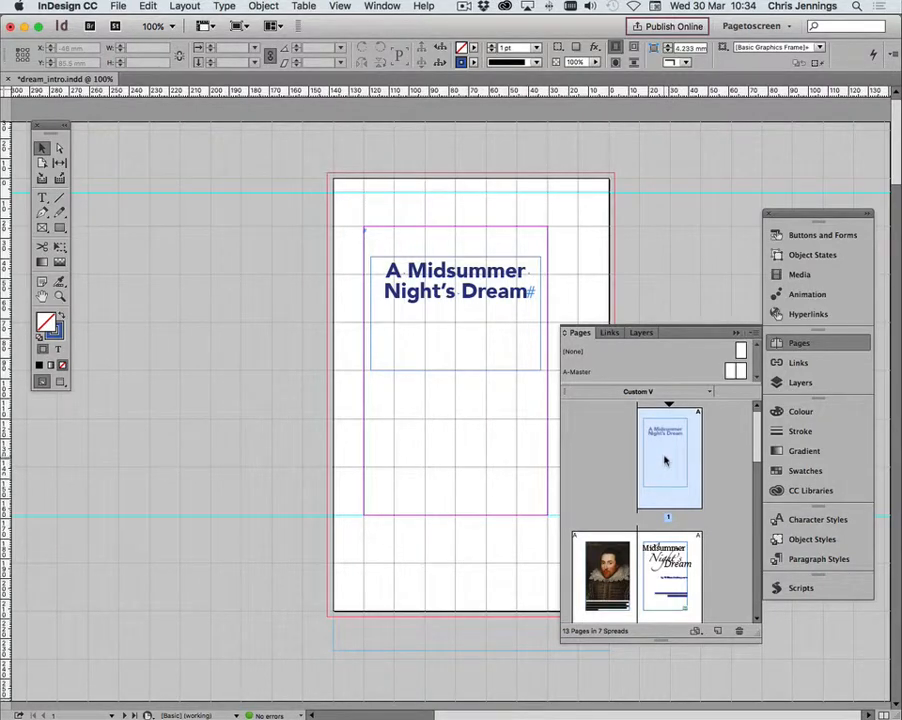
- Delete the opening page with the blue book title and the Shakespeare portrait page that follows it
right_click(665, 460)
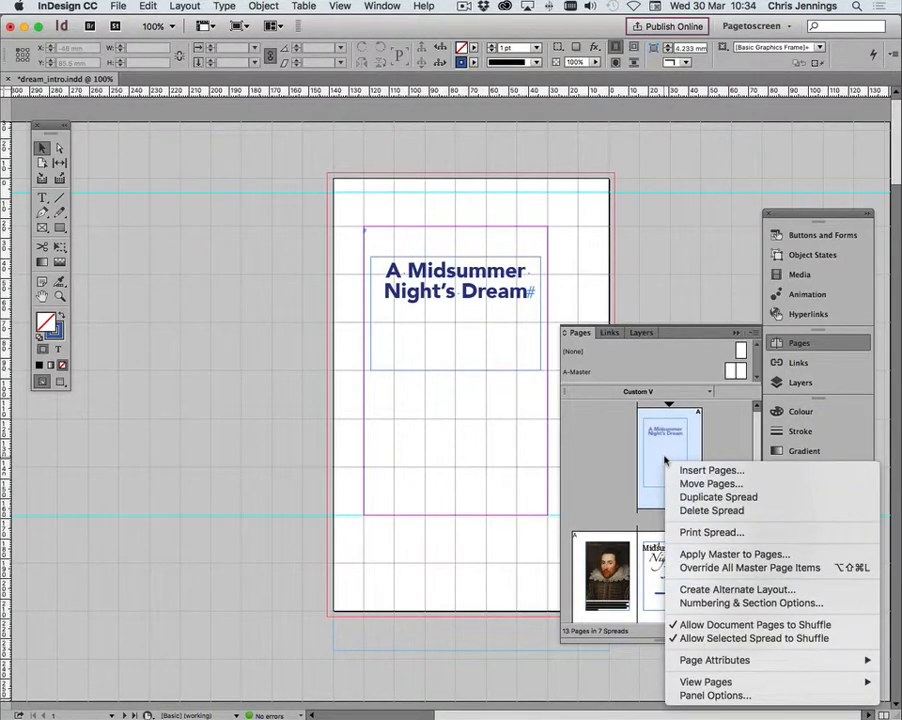
left_click(676, 511)
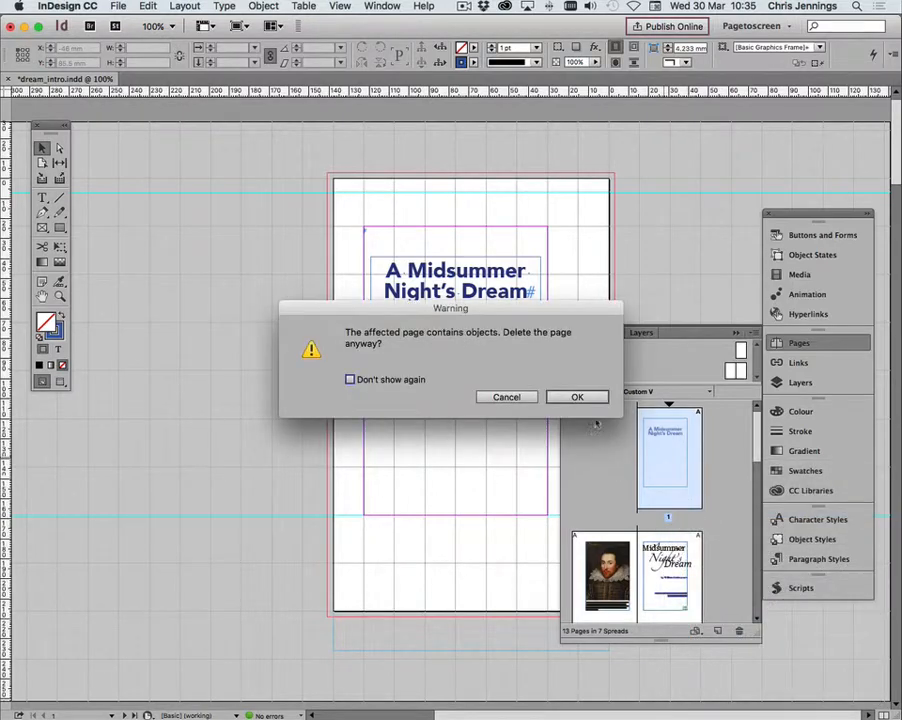
left_click(576, 397)
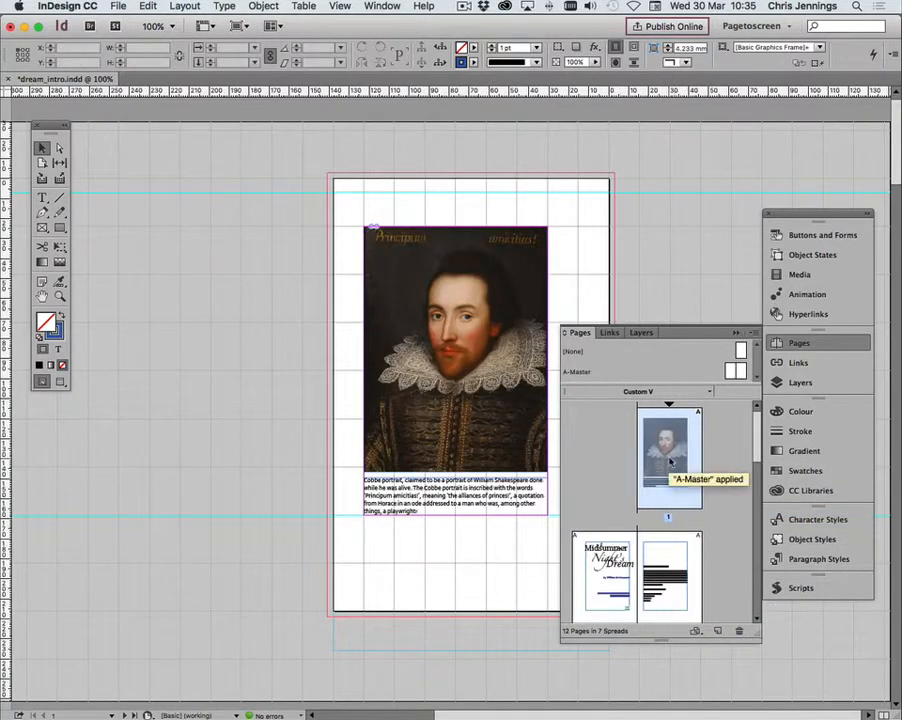
right_click(670, 461)
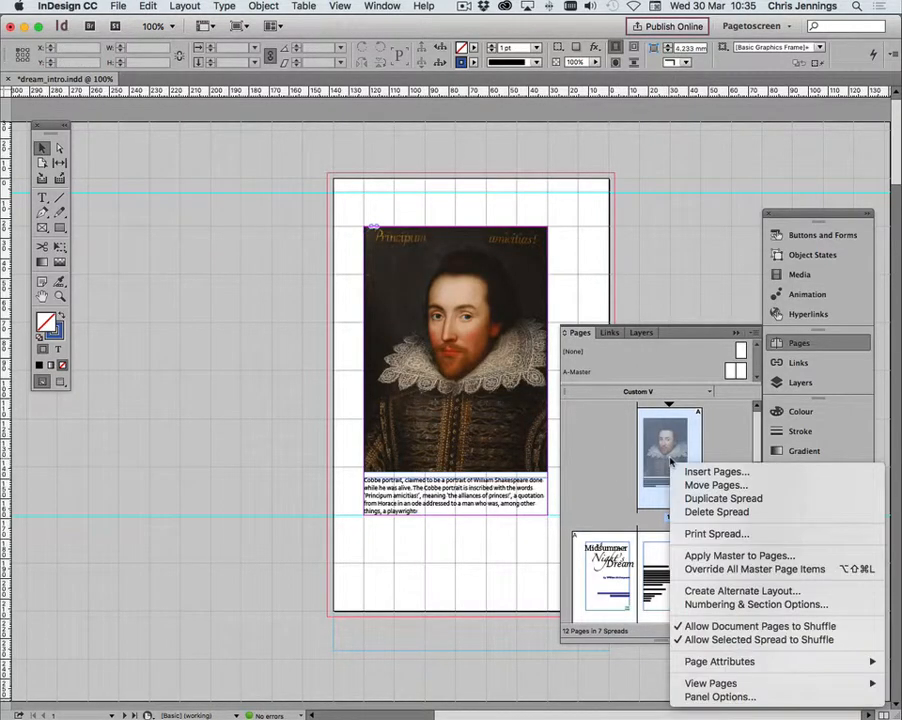
left_click(680, 511)
left_click(572, 395)
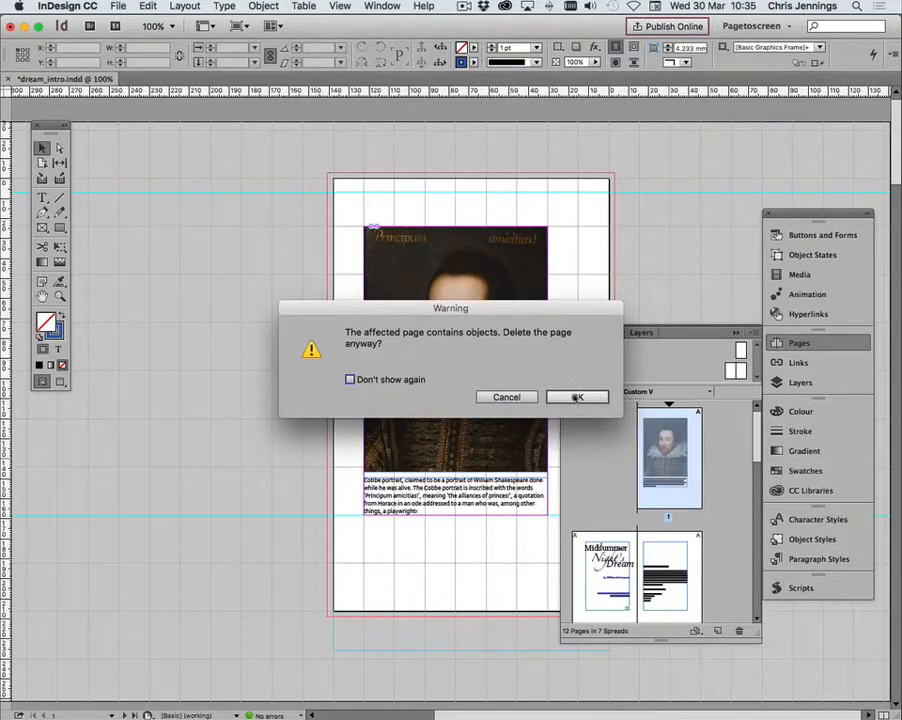
- Delete the decorative A Midsummer Night's Dream title page and the copyright page
right_click(657, 462)
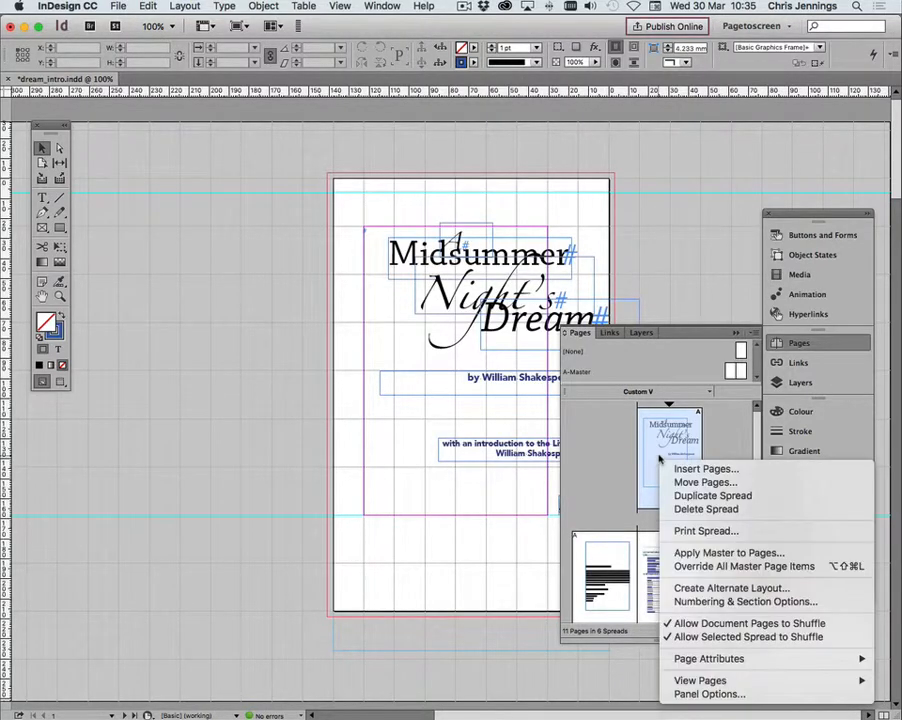
left_click(690, 509)
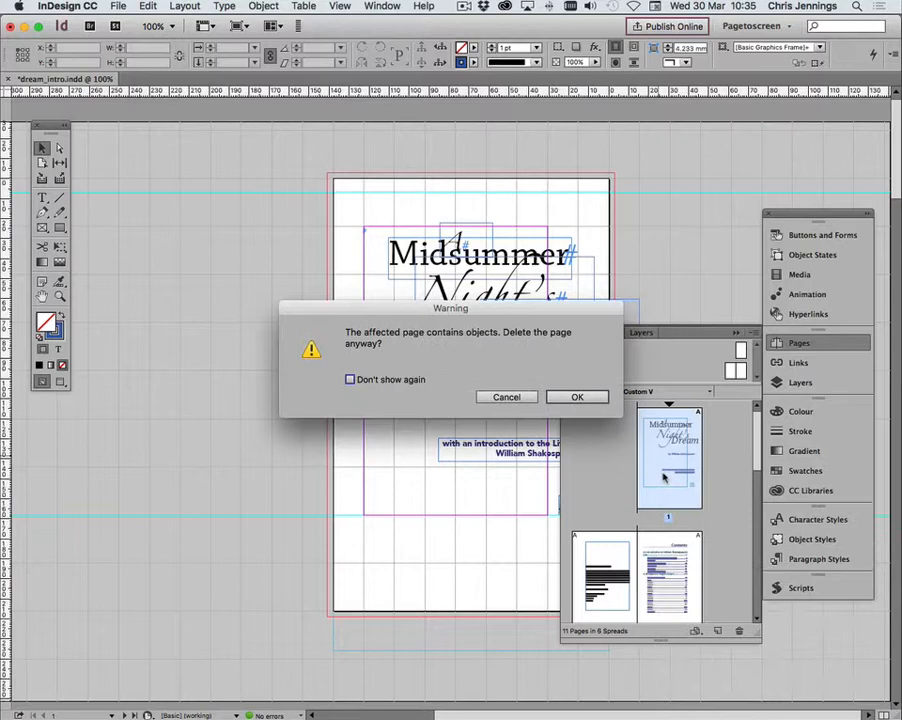
left_click(573, 395)
right_click(660, 463)
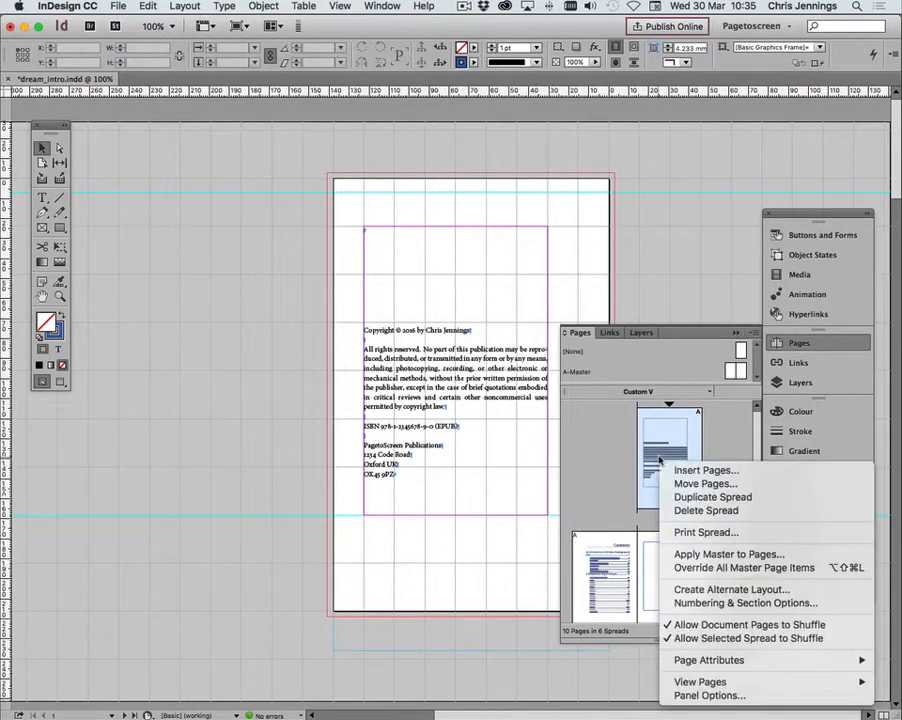
left_click(690, 510)
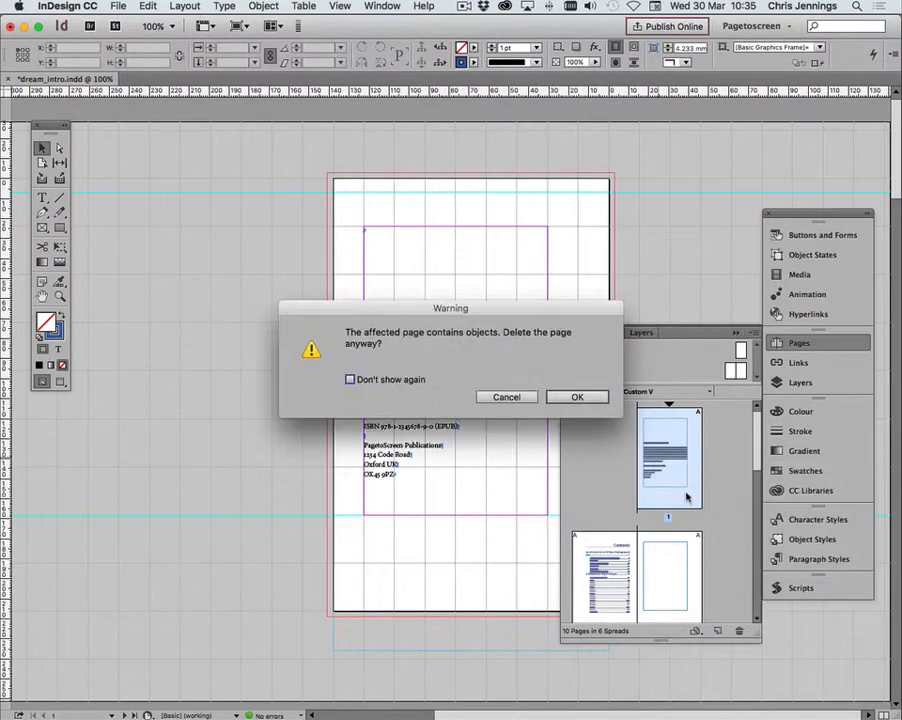
left_click(573, 395)
- Delete the Contents page from the start of the document
right_click(656, 460)
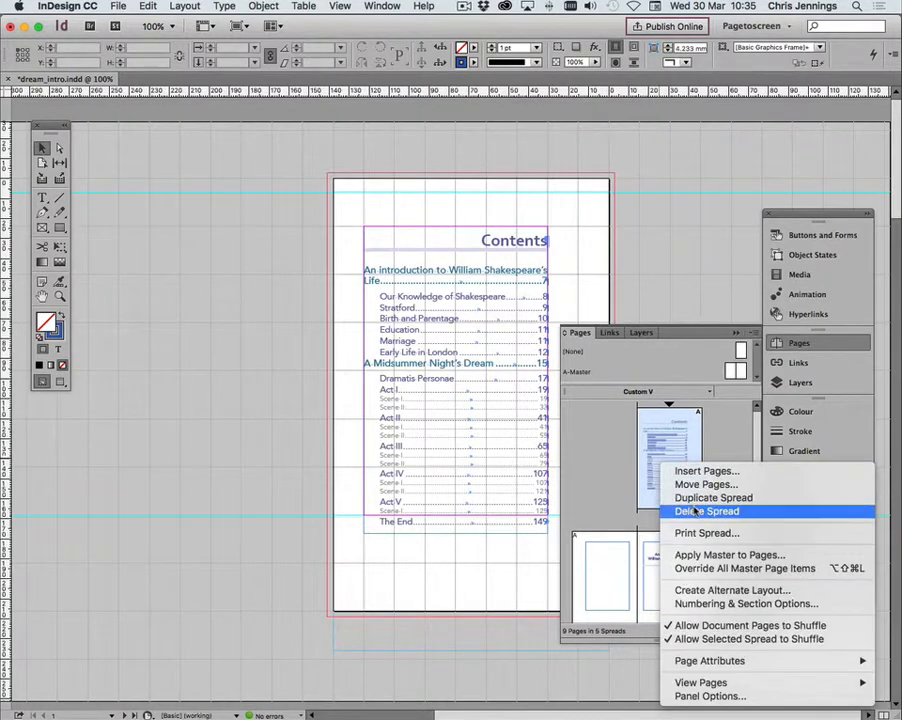
left_click(688, 509)
left_click(573, 396)
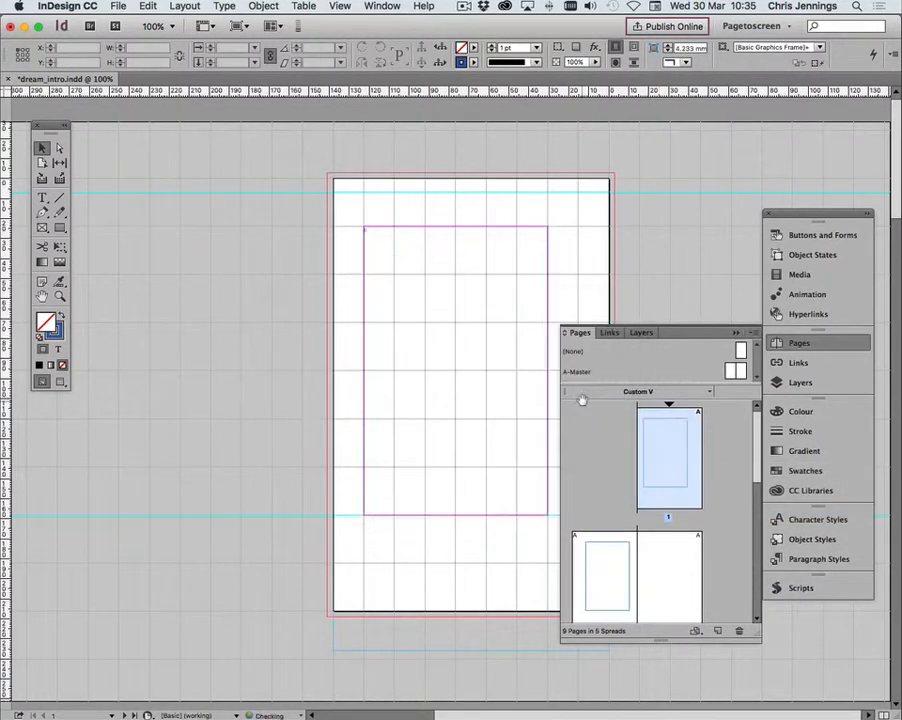
- Delete the blank first page and the introduction's title page that precede the Our Knowledge of Shakespeare text
left_click(600, 582)
right_click(668, 471)
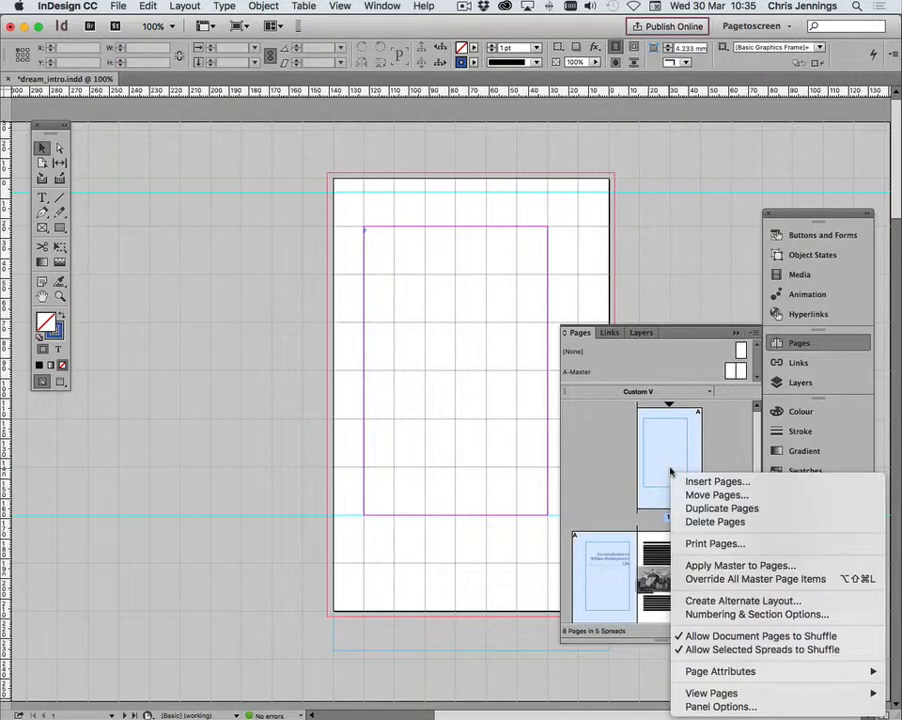
left_click(689, 522)
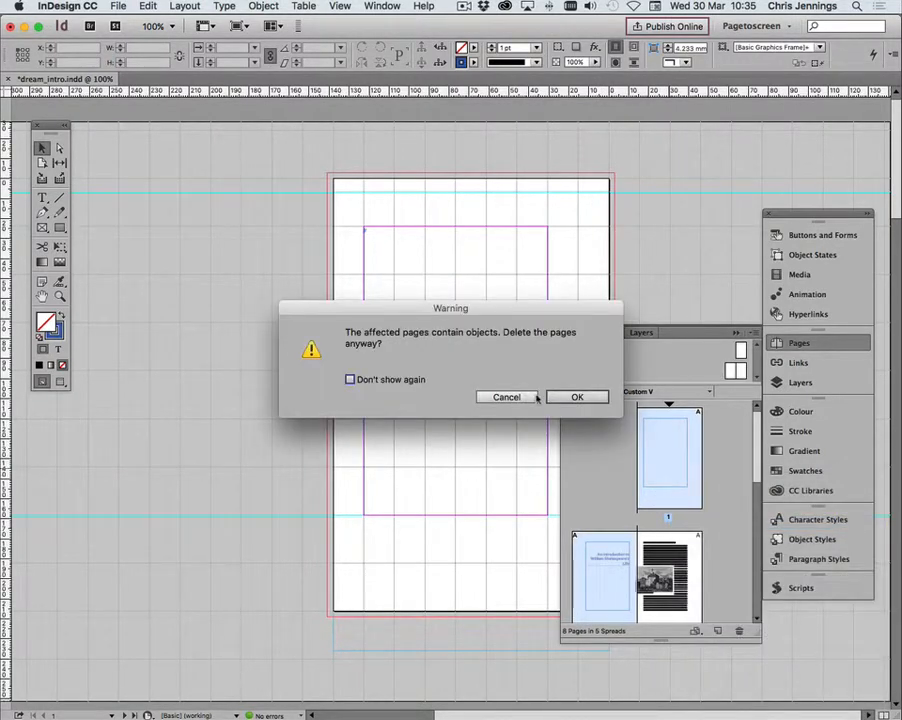
left_click(572, 397)
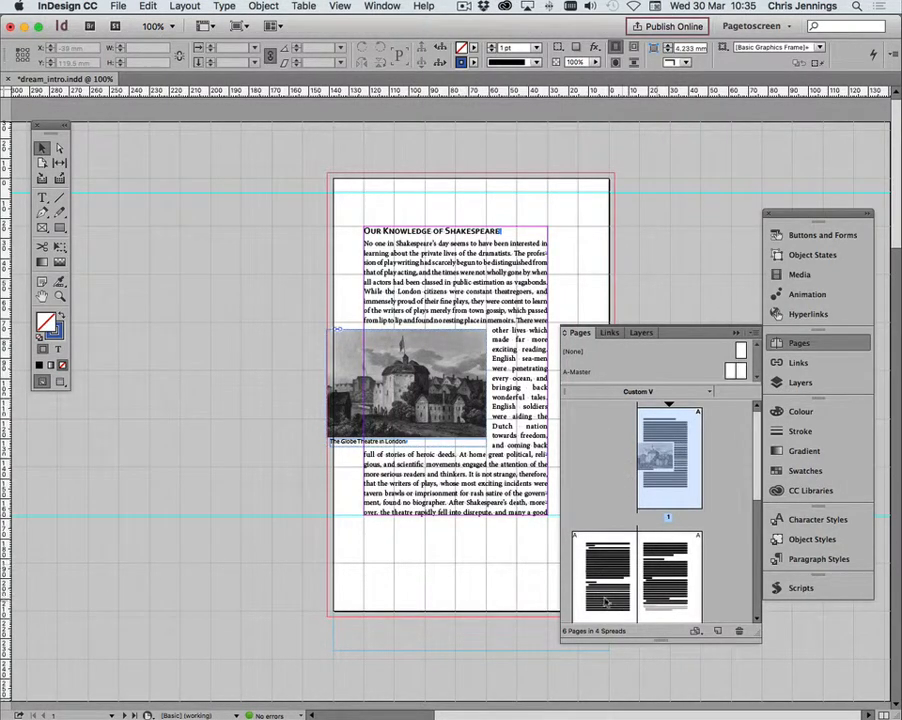
scroll(613, 478, "down", 5)
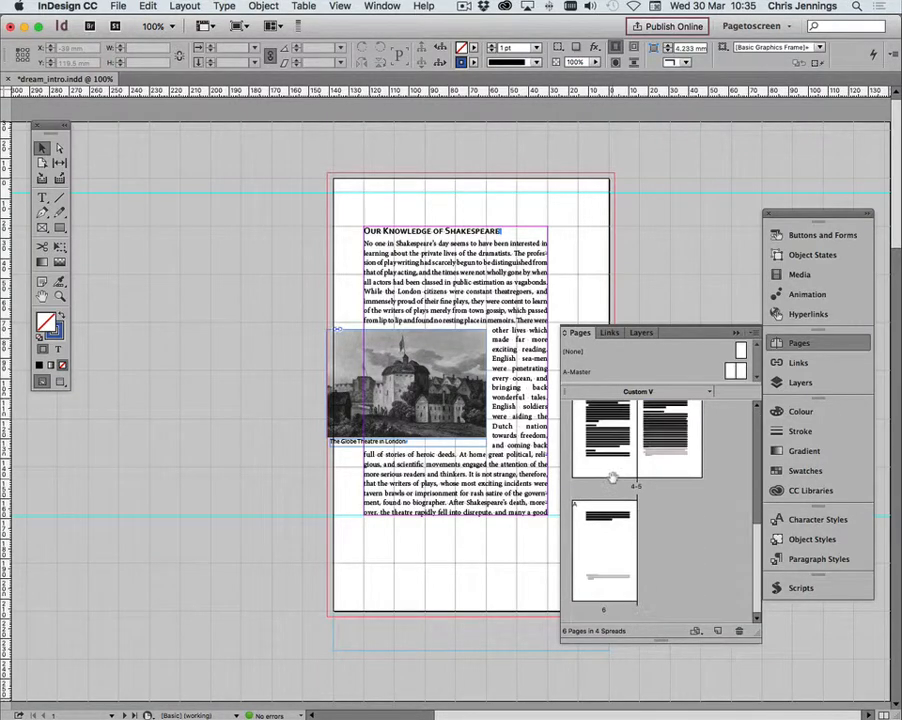
scroll(613, 478, "up", 5)
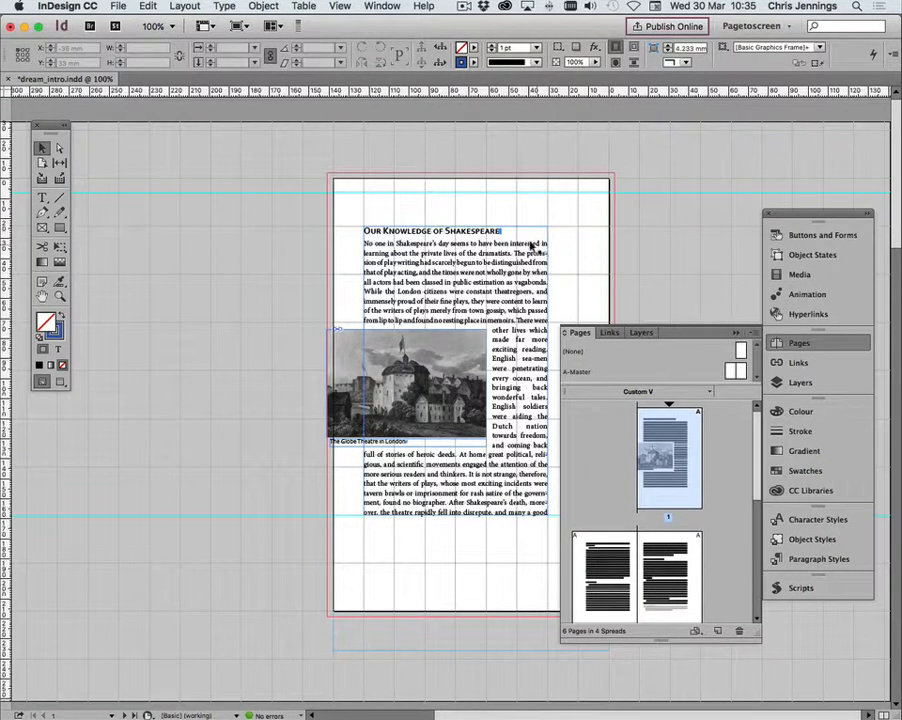
- Start exporting the document in InDesign Markup (IDML) format into a new folder named extracted
left_click(119, 7)
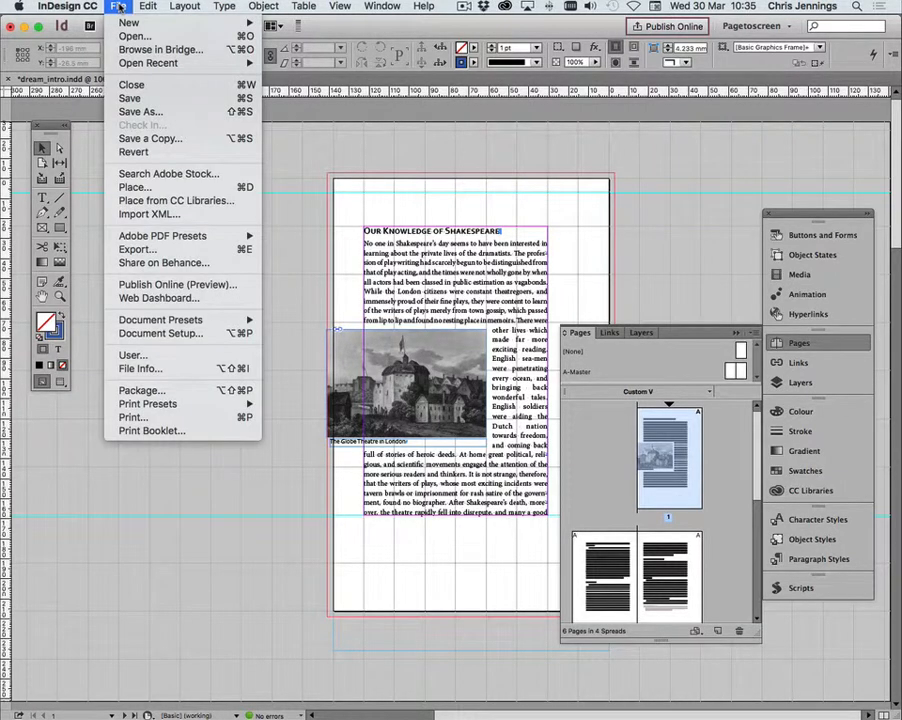
left_click(137, 249)
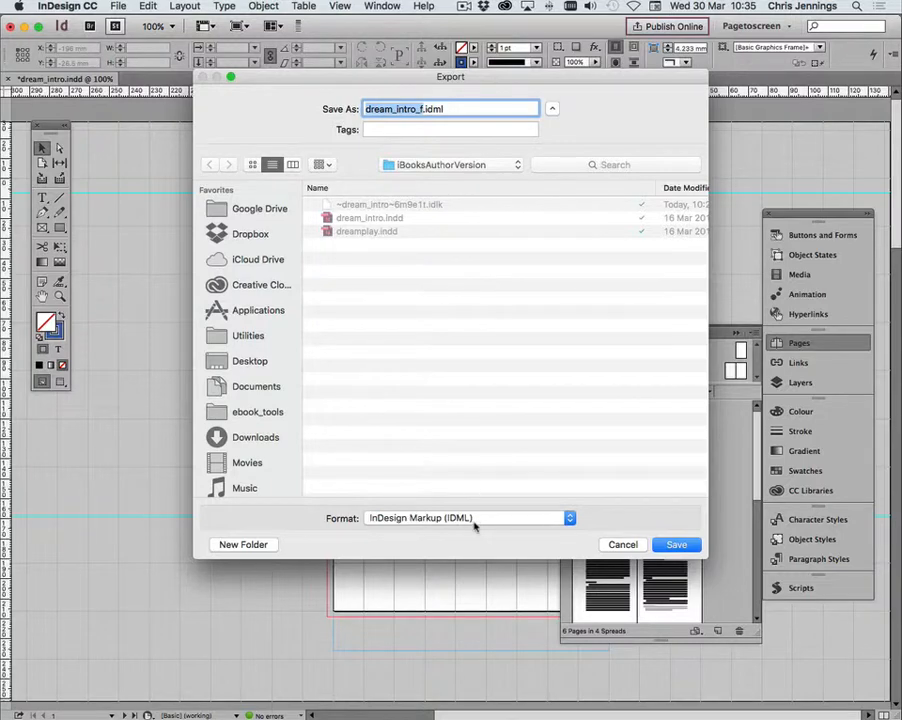
left_click(474, 523)
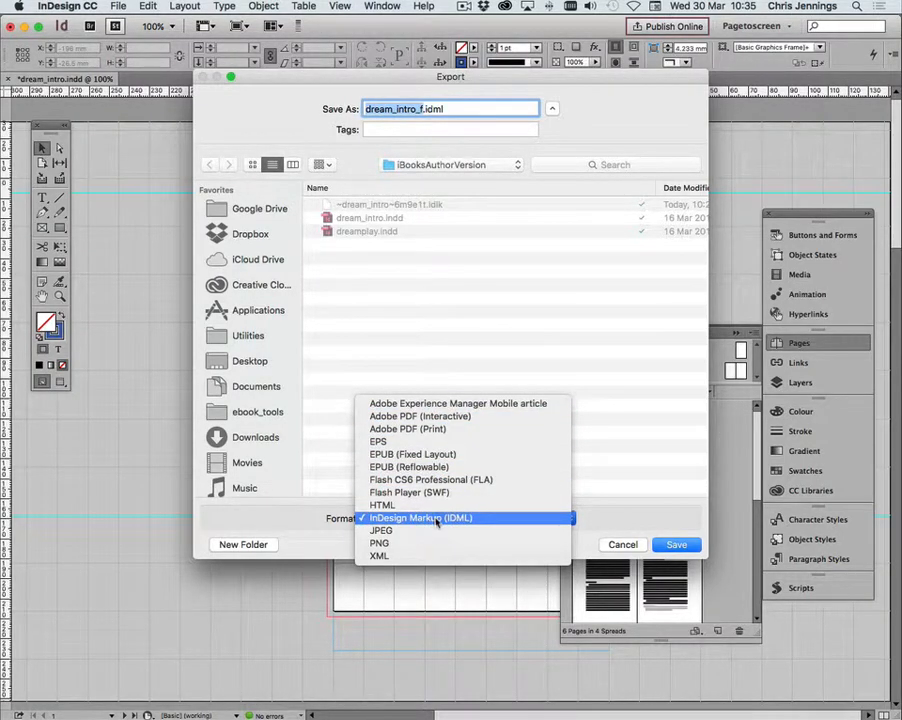
left_click(442, 518)
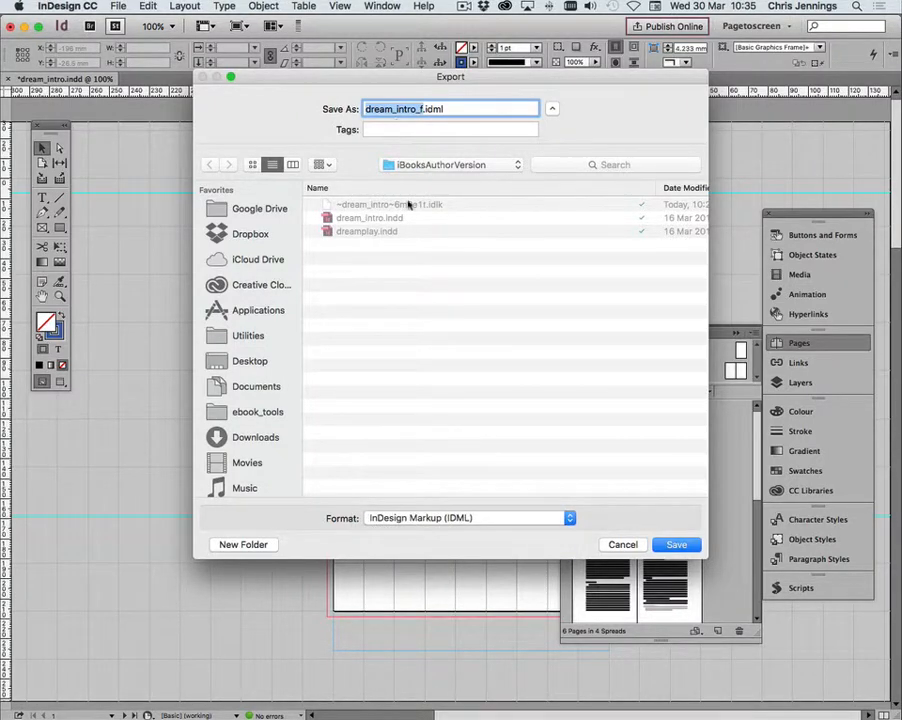
left_click(244, 545)
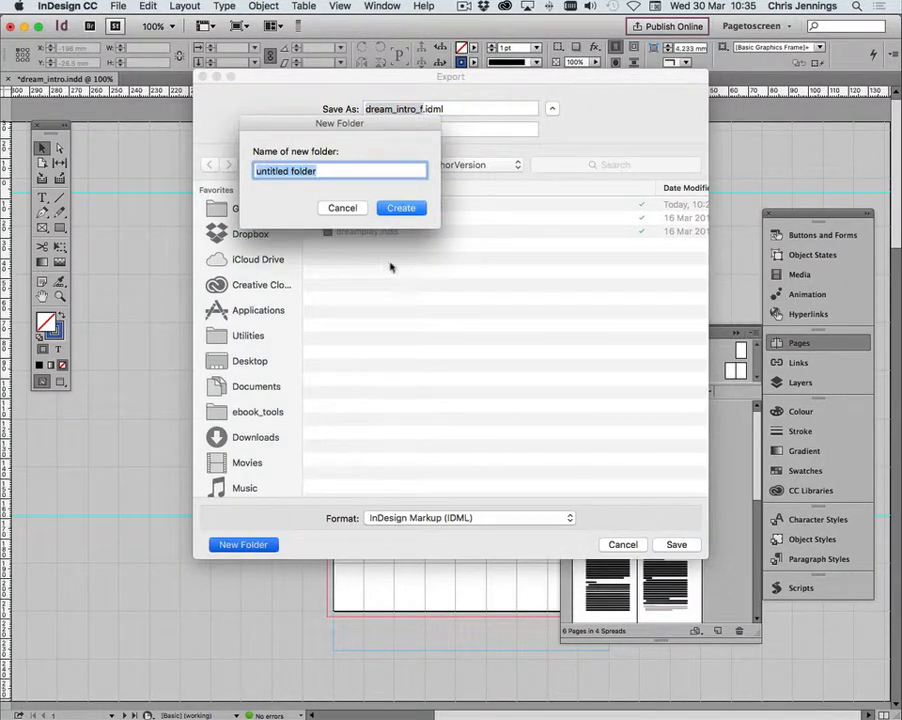
type("extracted")
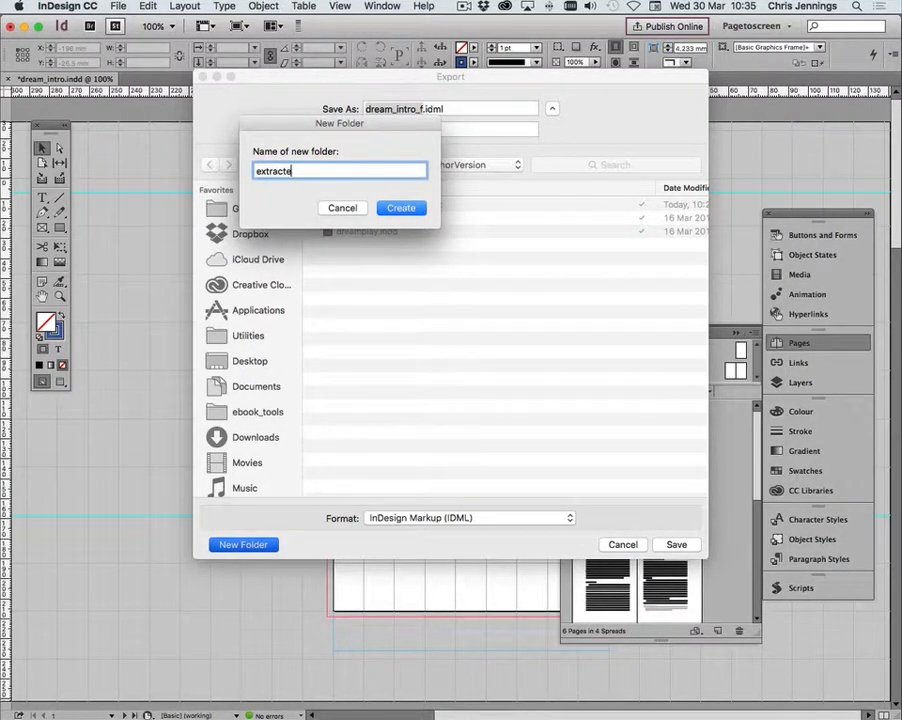
left_click(412, 208)
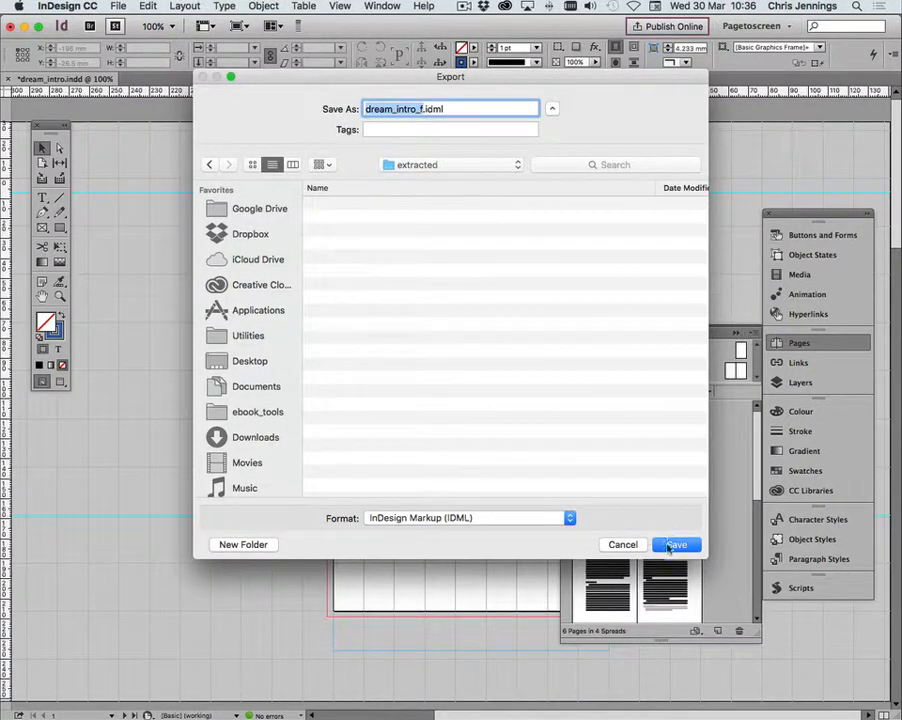
- Save the IDML export as introduction.idml and close dream_intro.indd without saving its changes
left_click(427, 110)
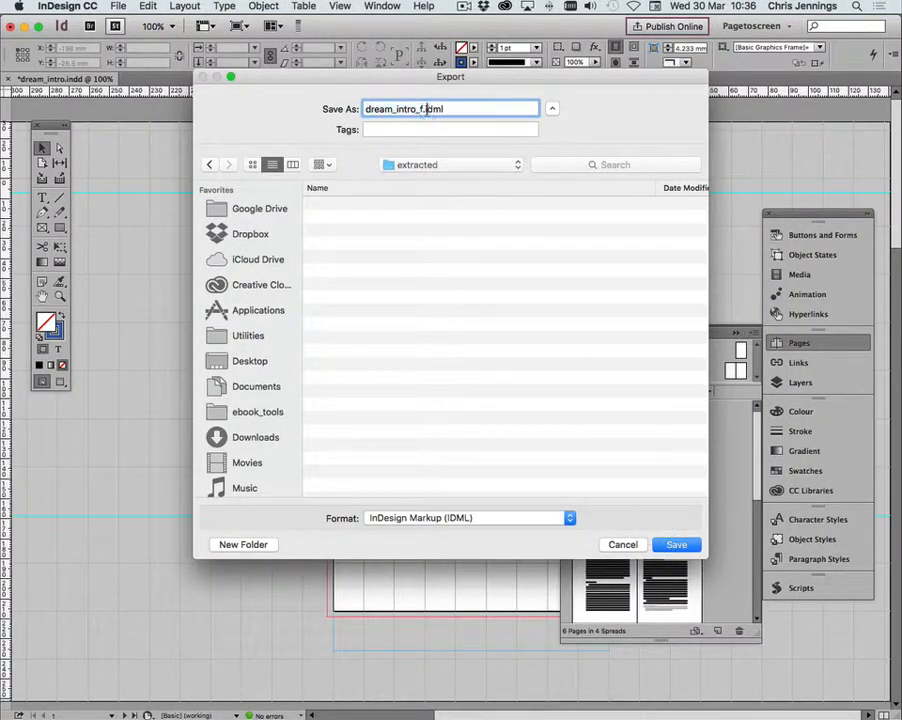
left_click_drag(423, 109, 367, 108)
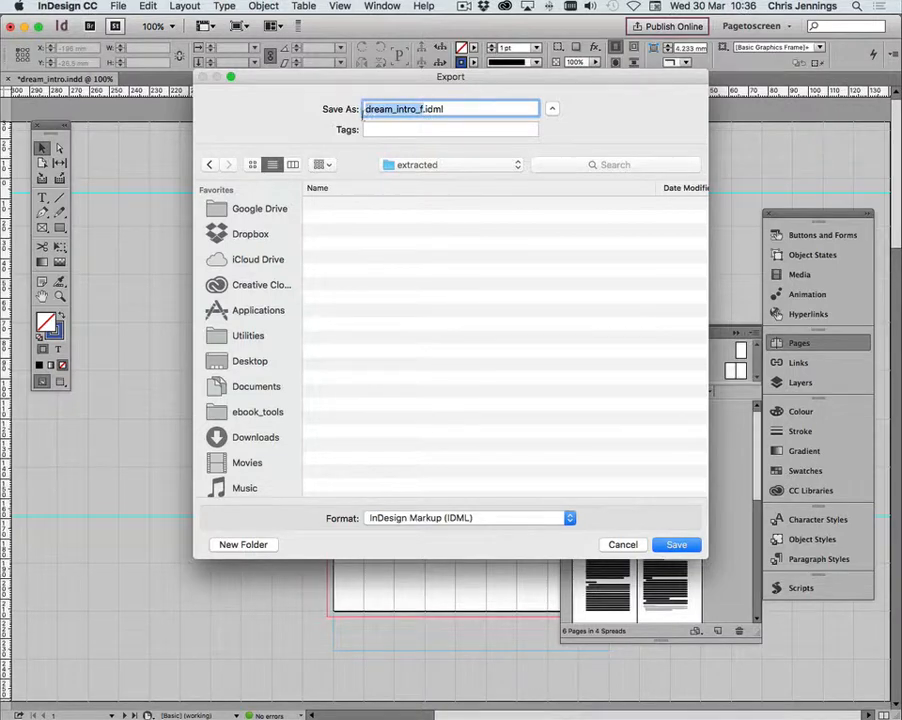
type("inre")
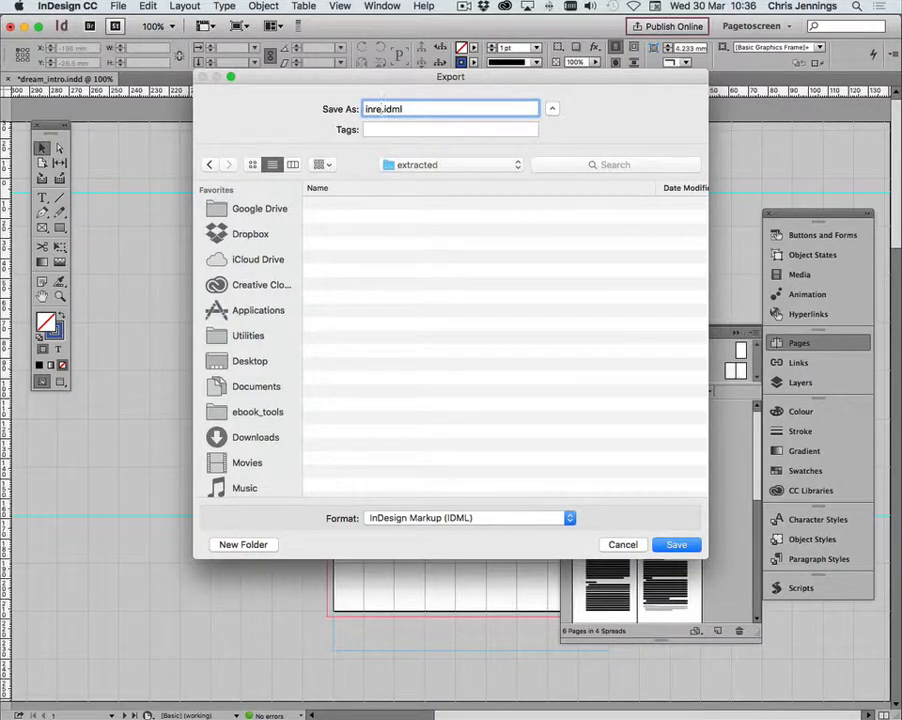
key("BackSpace")
type("oduction")
left_click(674, 546)
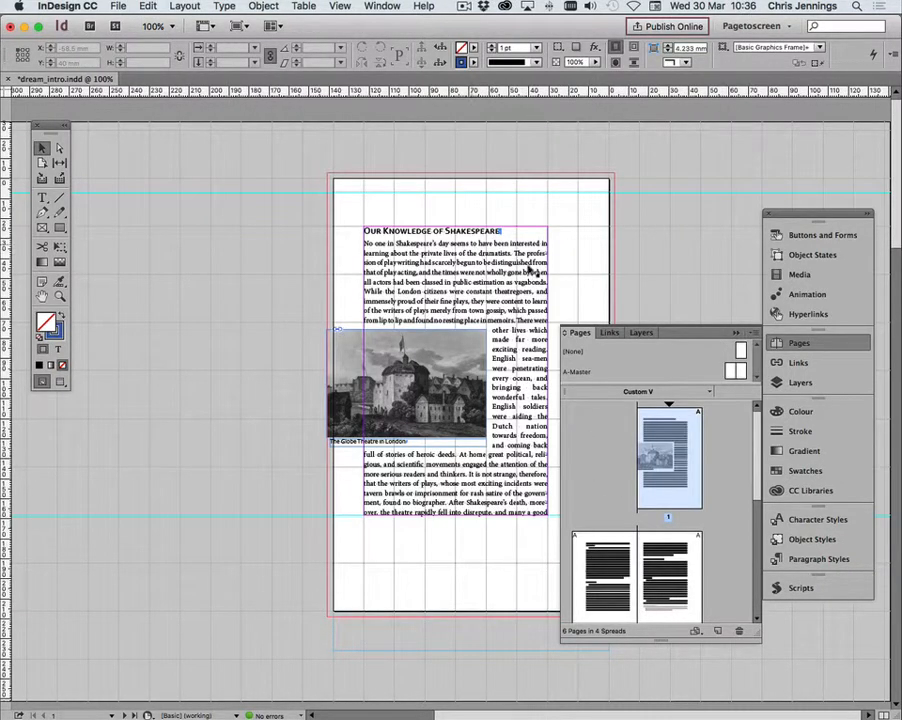
left_click(8, 79)
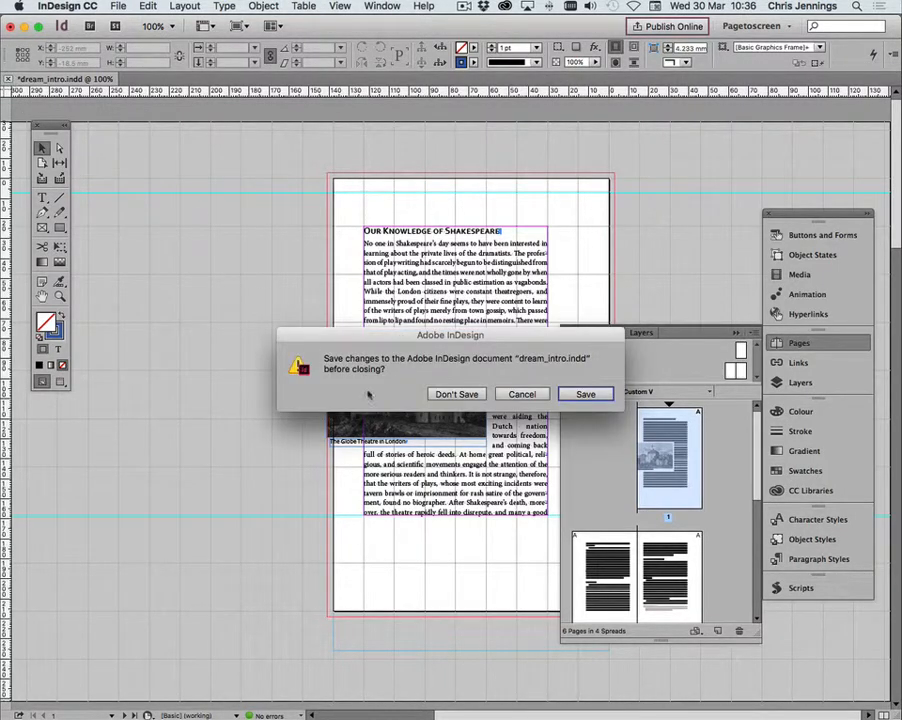
left_click(440, 395)
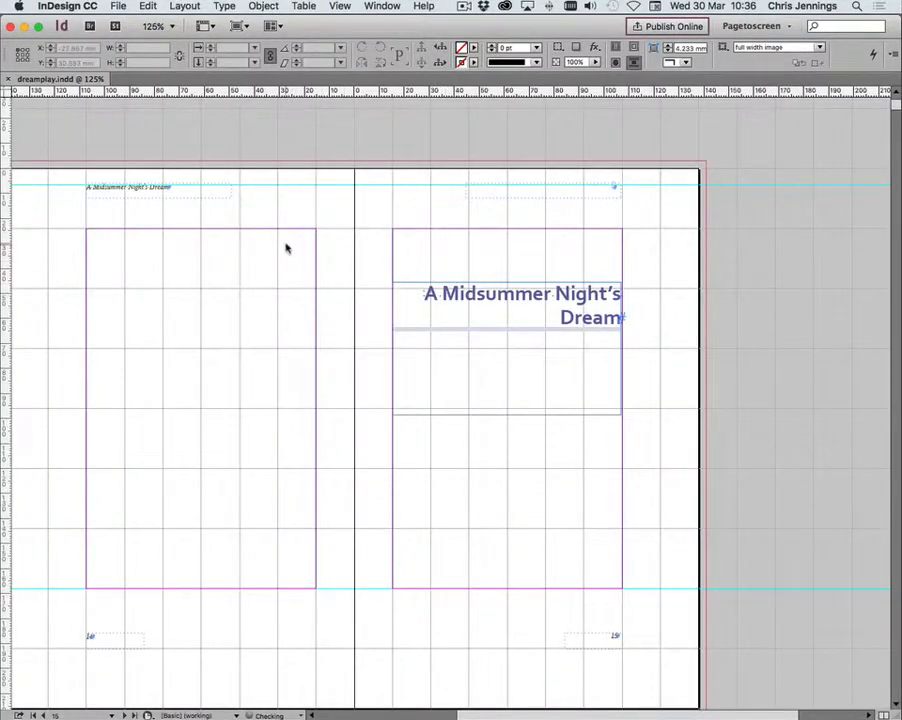
- Centre the 14-15 spread of dreamplay.indd in view and bring the floating tools and panel dock beside the pages
left_click_drag(286, 248, 418, 195)
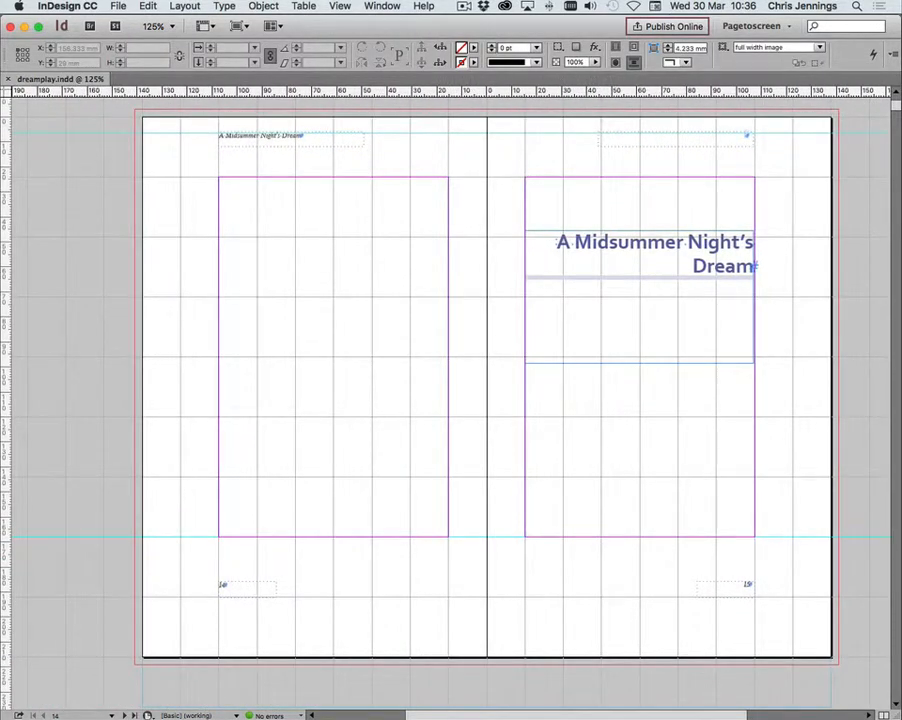
left_click_drag(900, 221, 70, 299)
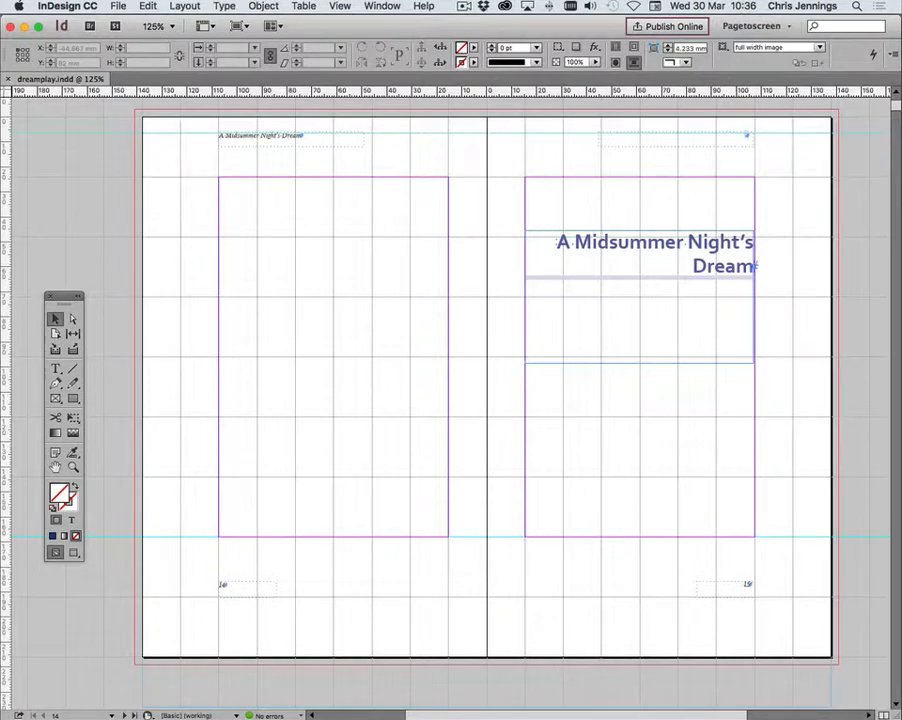
left_click_drag(900, 229, 822, 121)
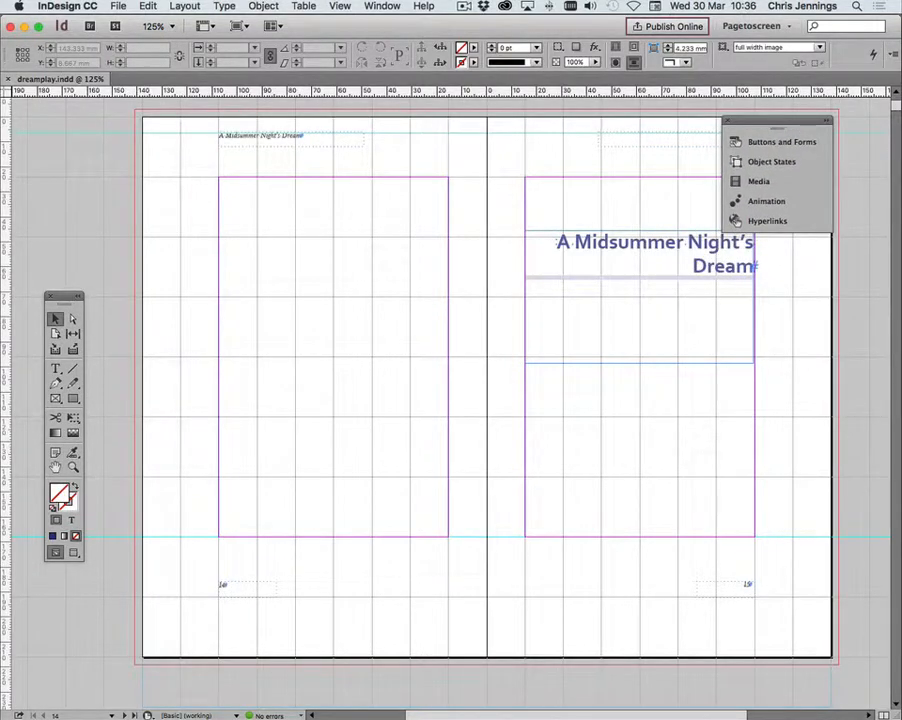
left_click_drag(900, 274, 743, 241)
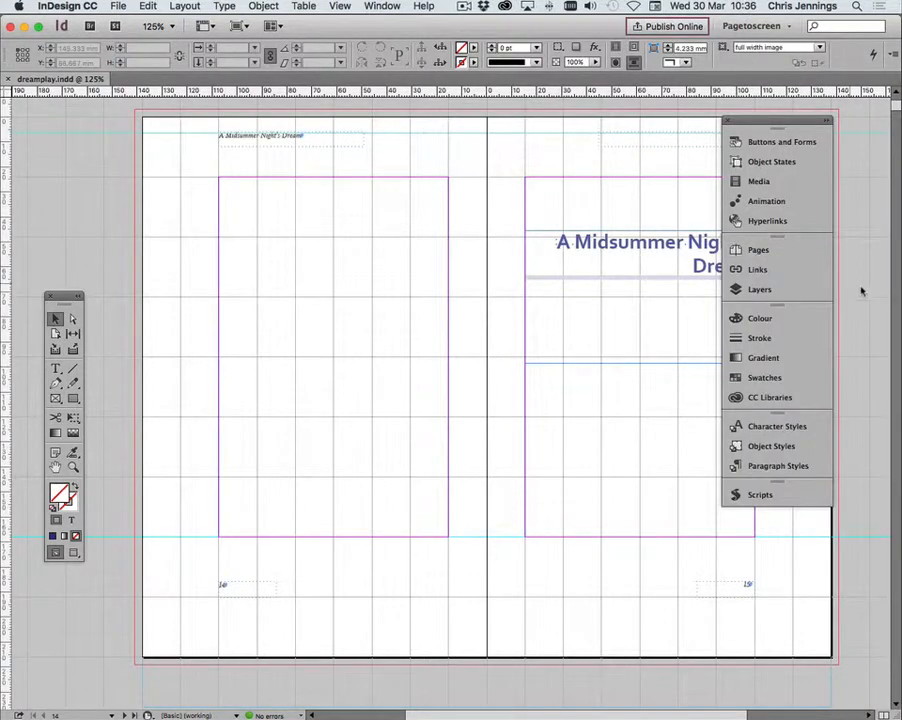
- Delete pages 14 to 18 of dreamplay.indd, from the play's title spread to the blank page before Act I
left_click(758, 250)
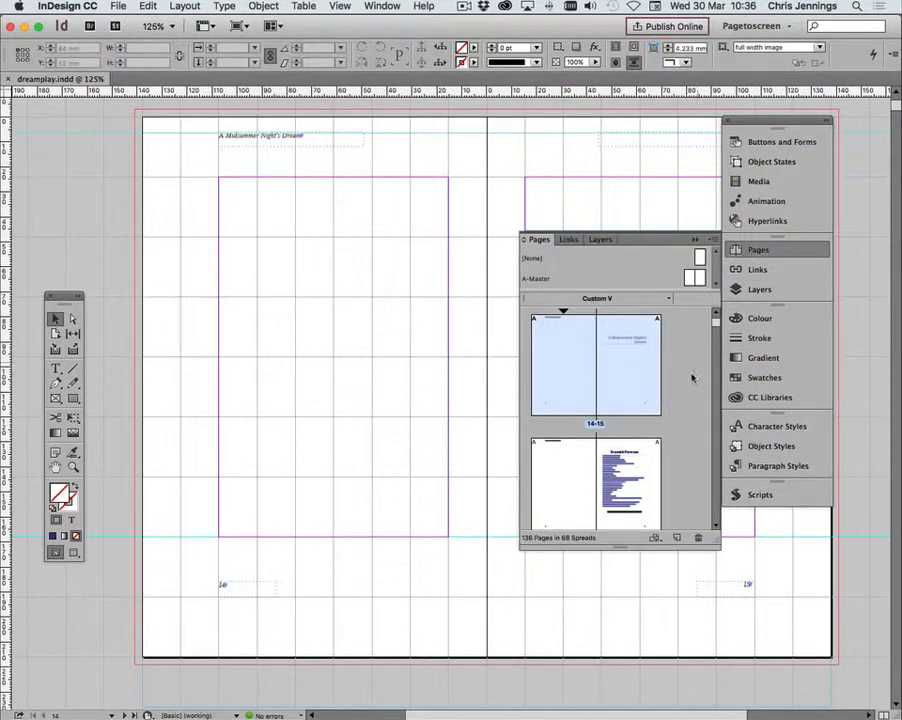
scroll(639, 380, "down", 4)
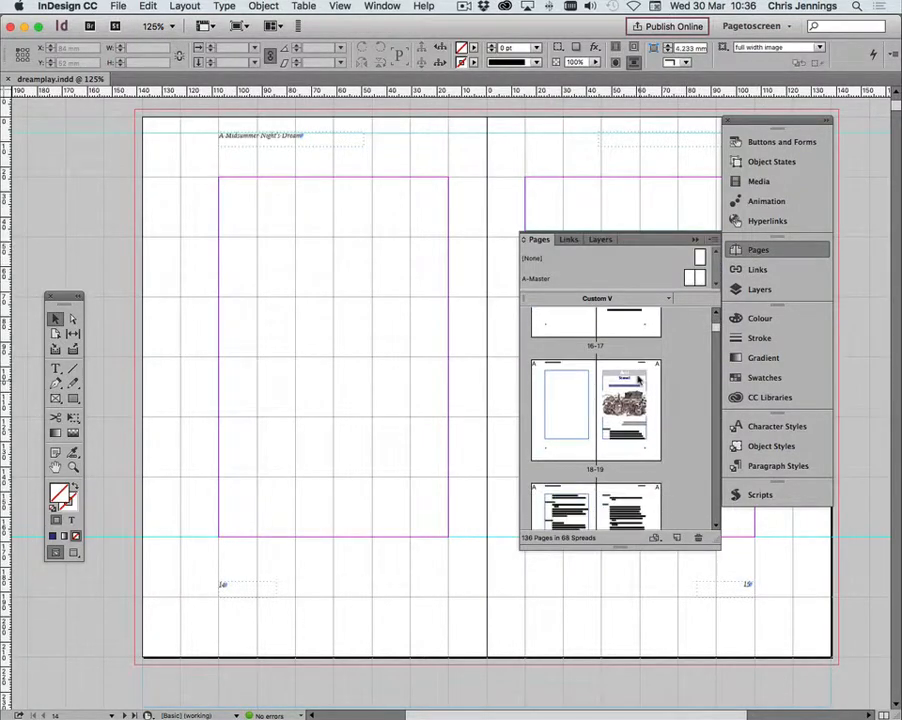
scroll(639, 380, "down", 2)
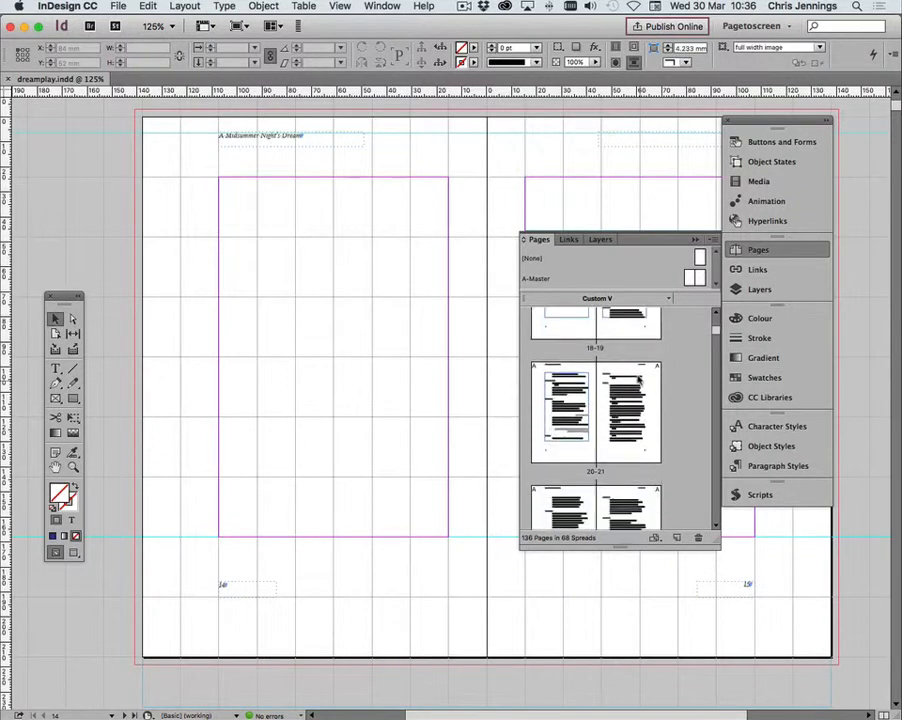
scroll(639, 380, "up", 5)
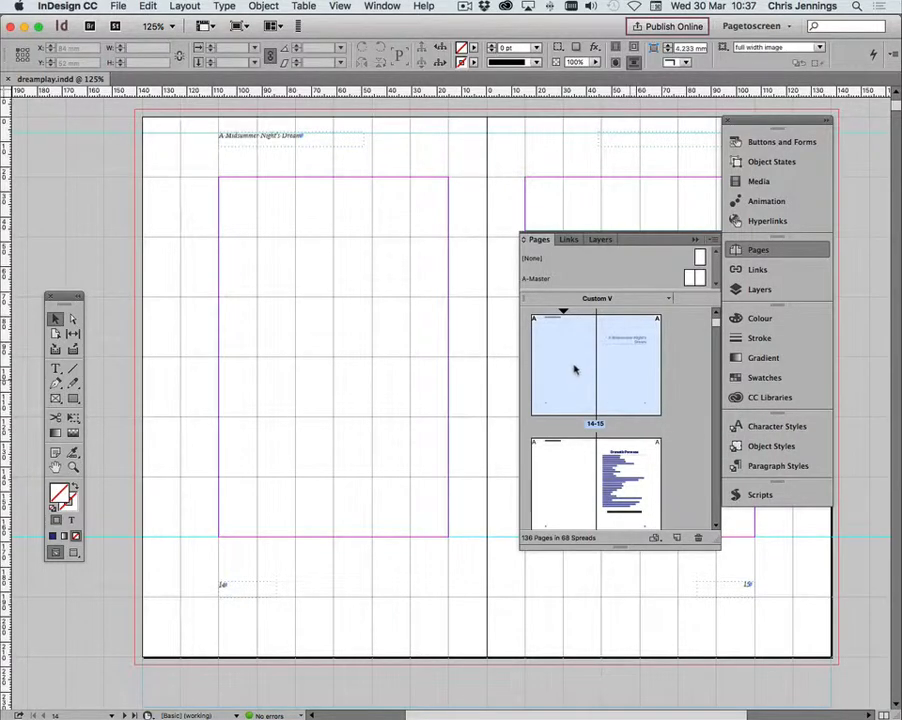
left_click(645, 449, "shift")
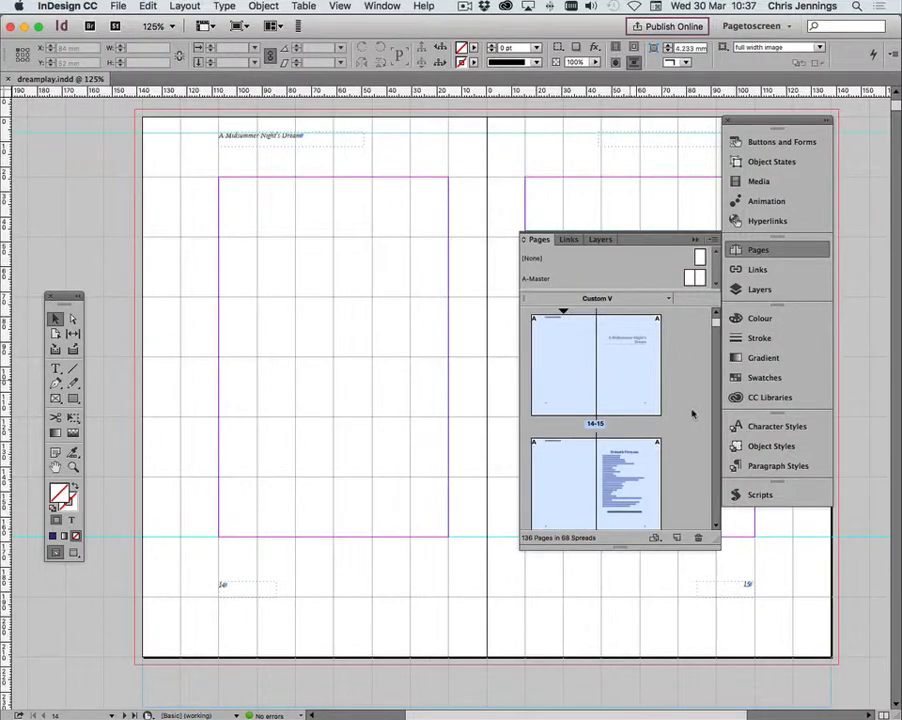
scroll(692, 413, "down", 3)
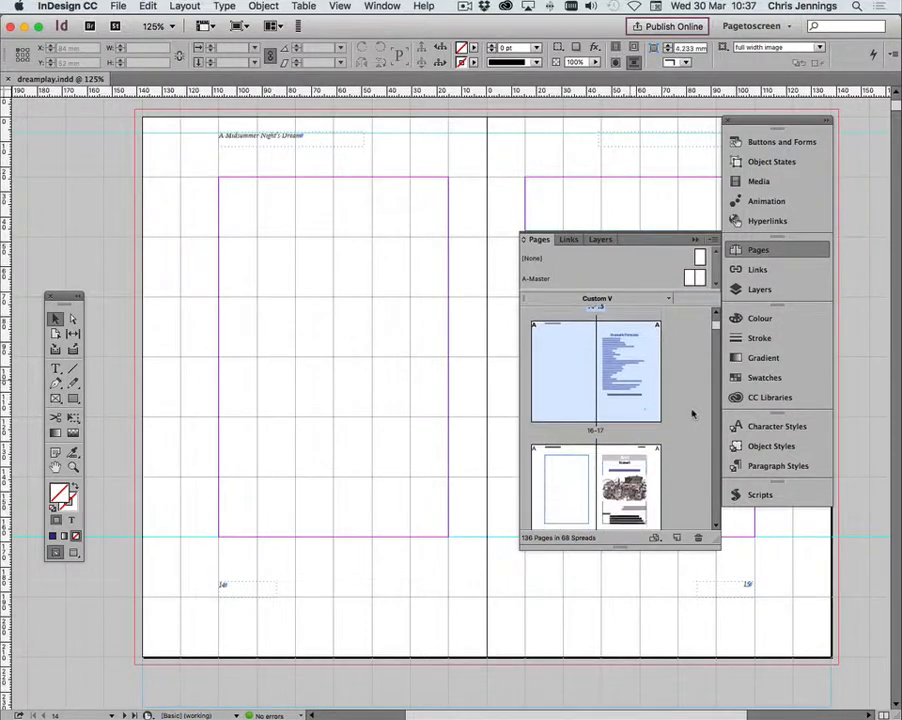
left_click(568, 455, "shift")
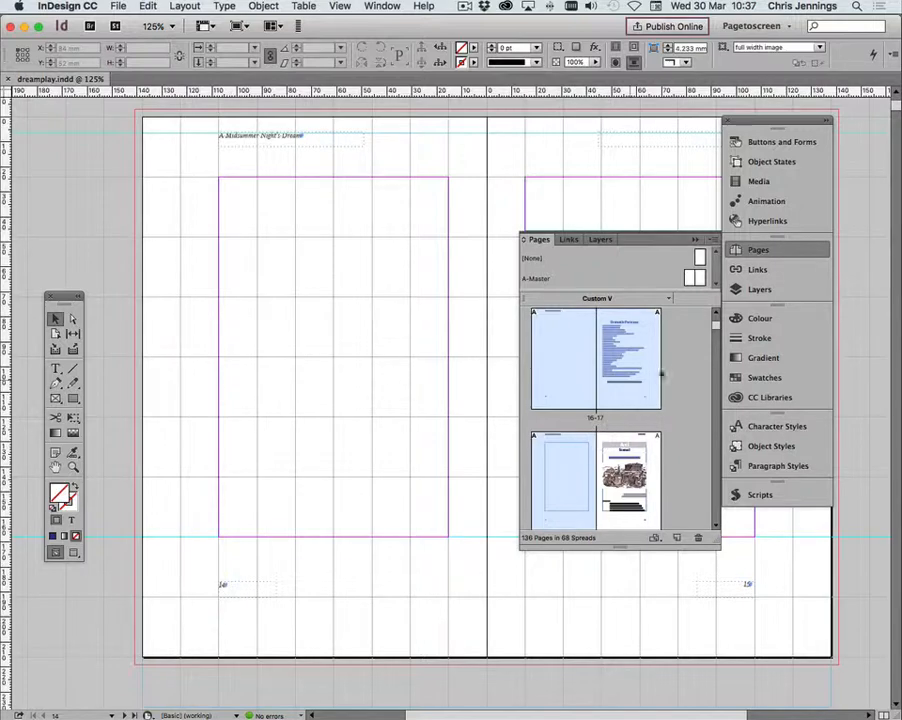
right_click(632, 356)
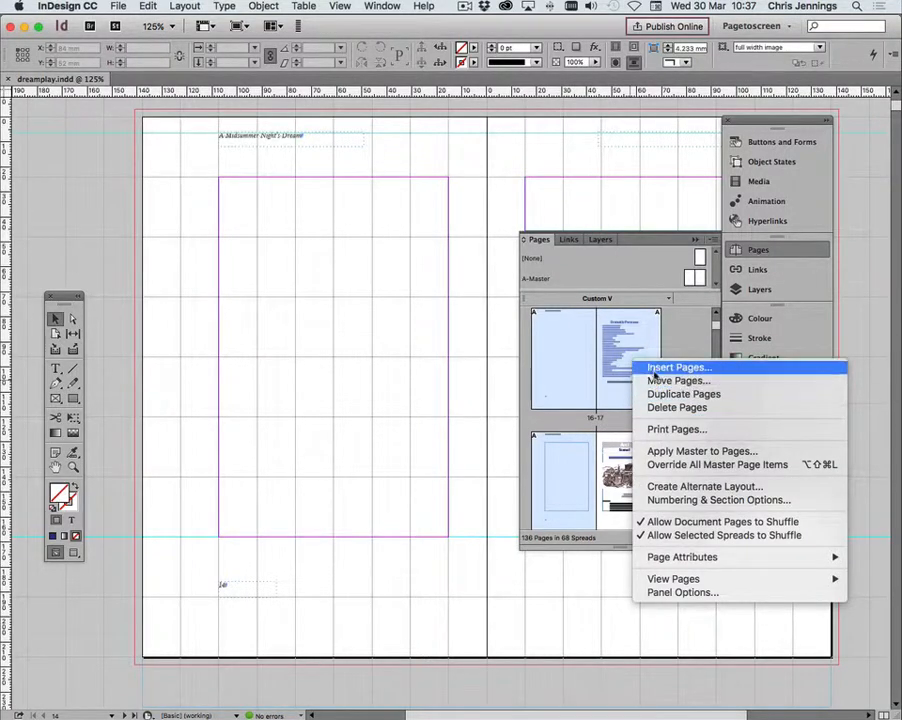
left_click(690, 408)
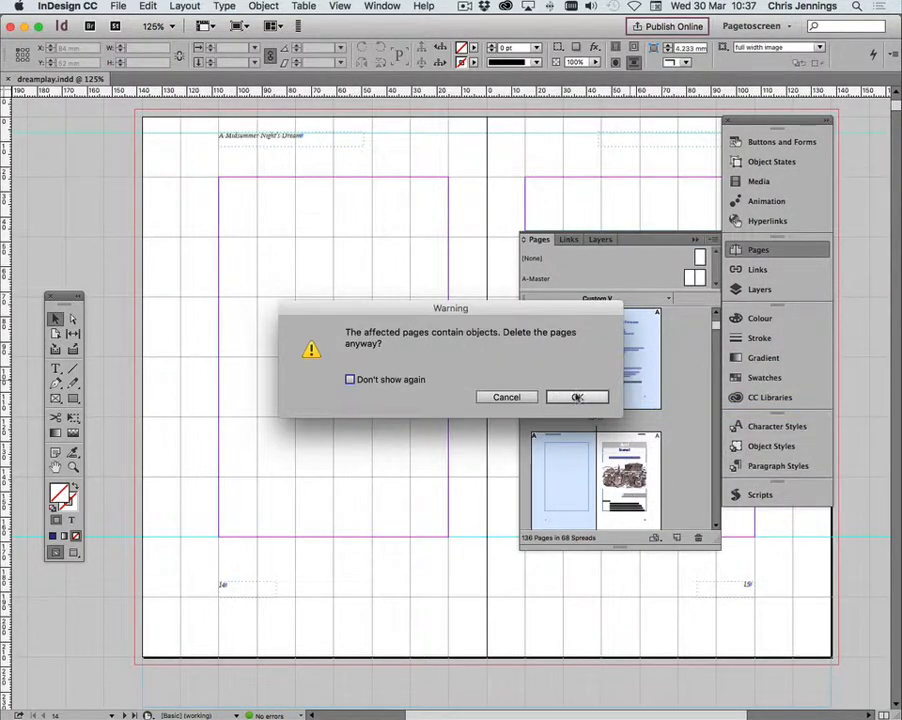
left_click(576, 398)
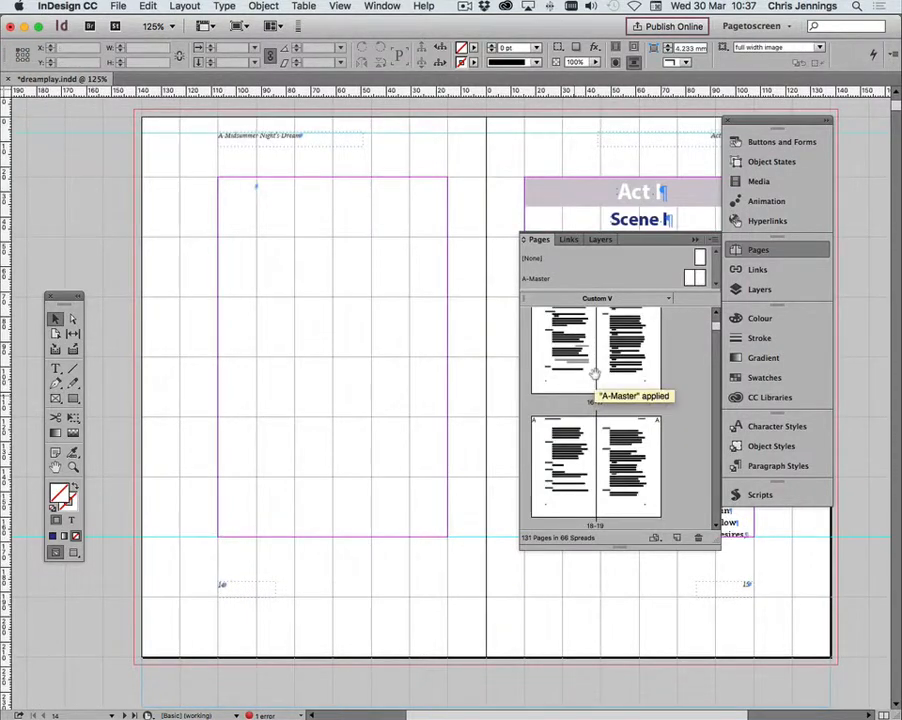
left_click(684, 372)
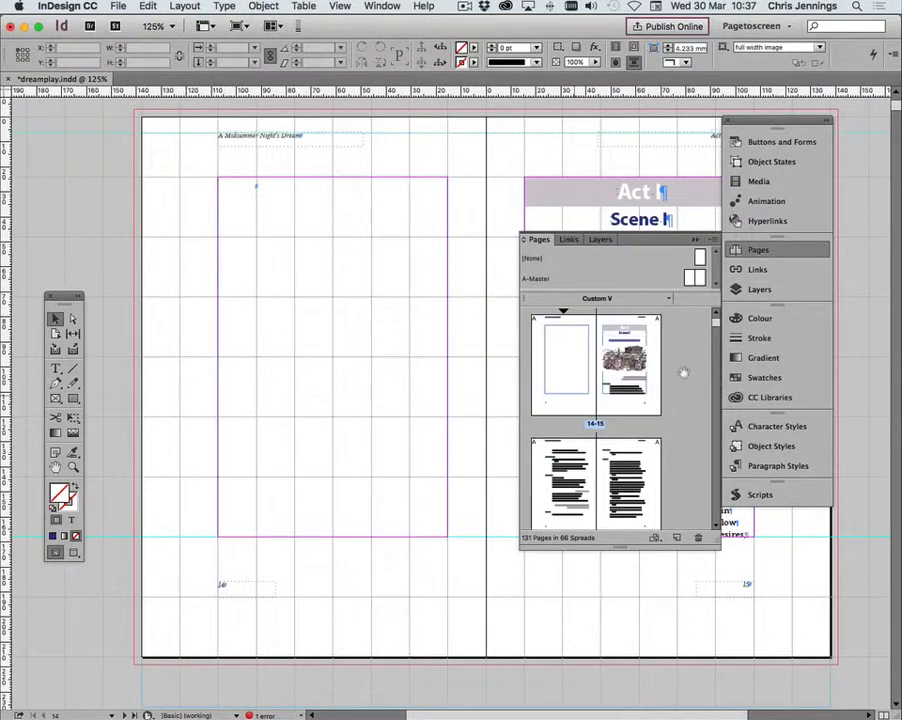
right_click(564, 312)
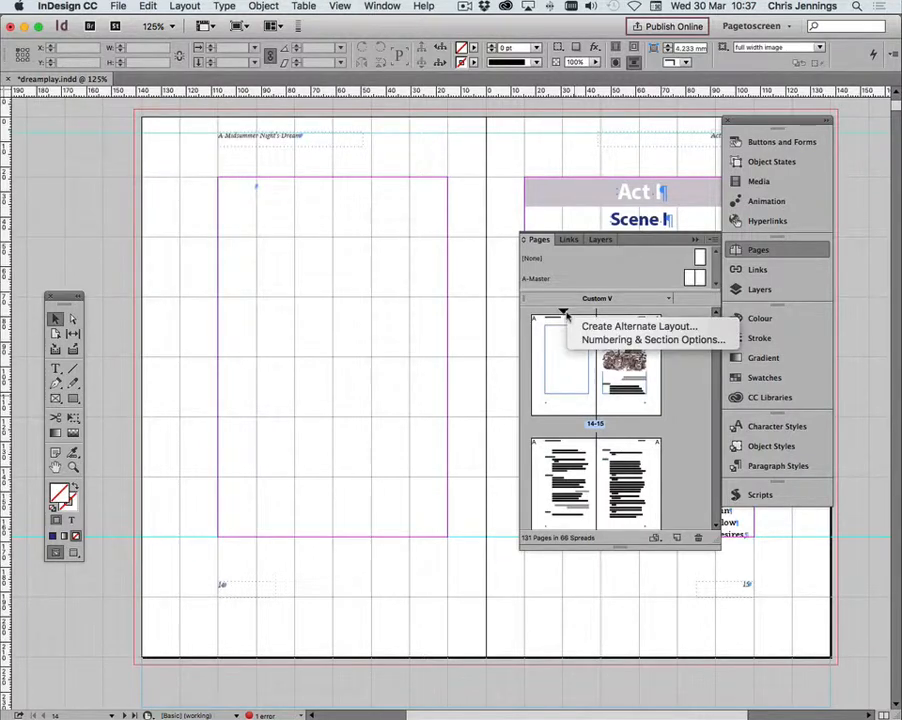
left_click(565, 318)
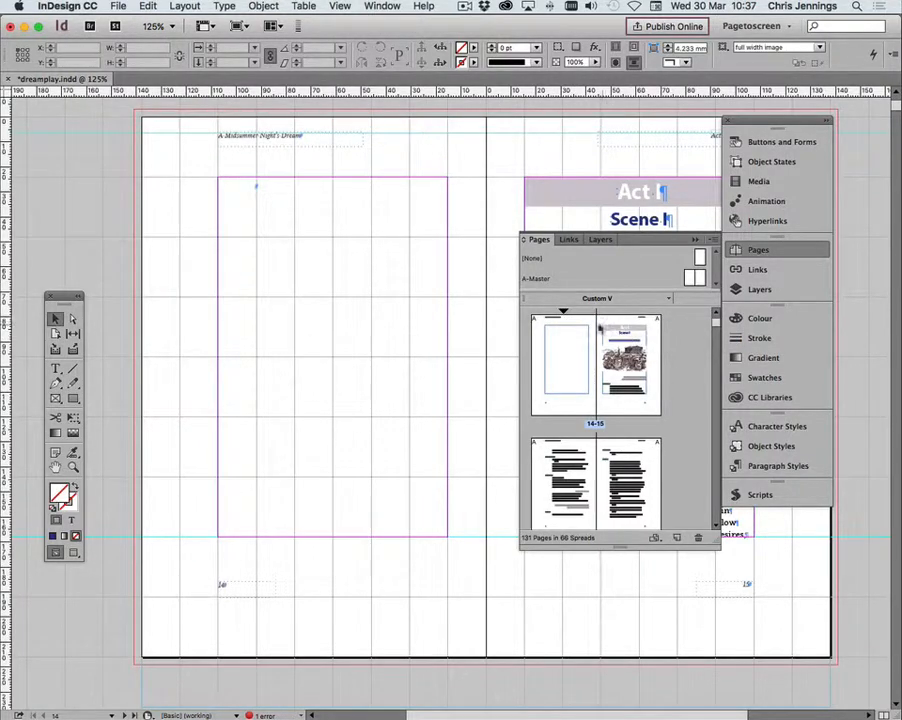
- Set the document's first section to start page numbering at 1
right_click(565, 318)
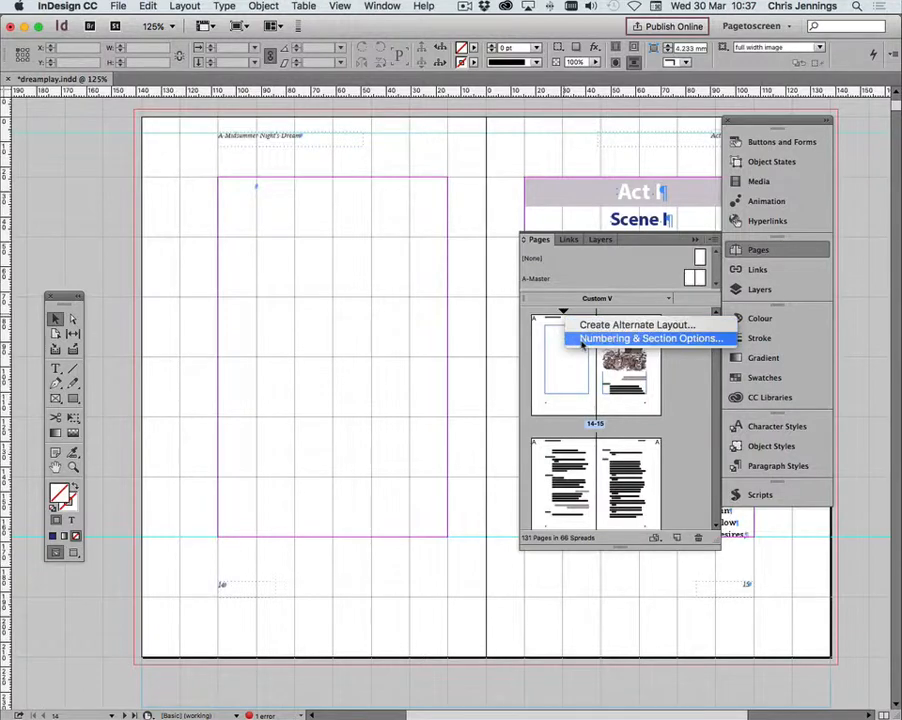
left_click(583, 341)
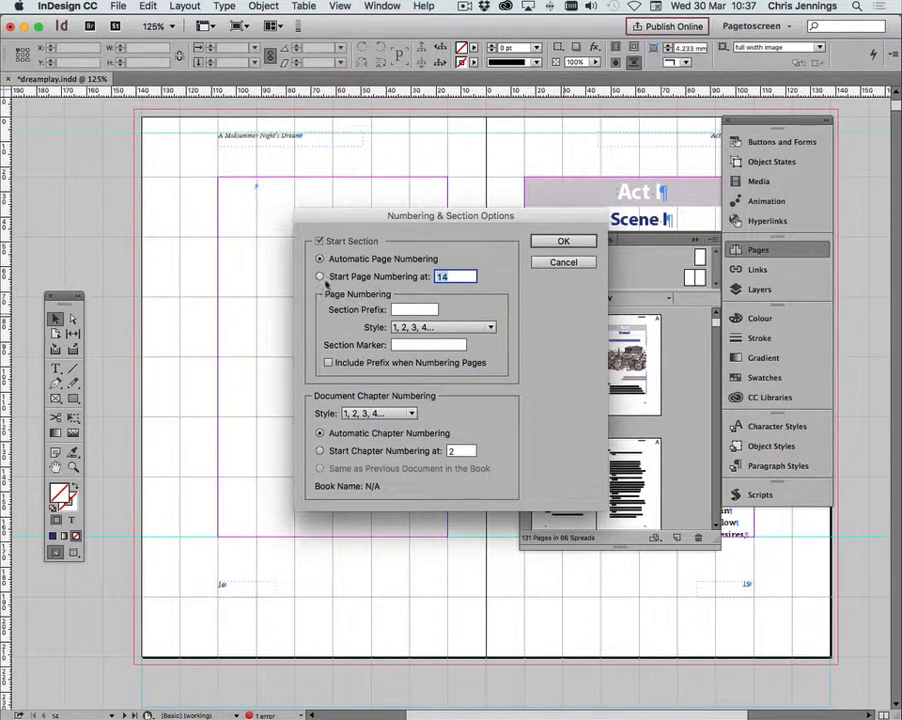
left_click(322, 279)
type("1")
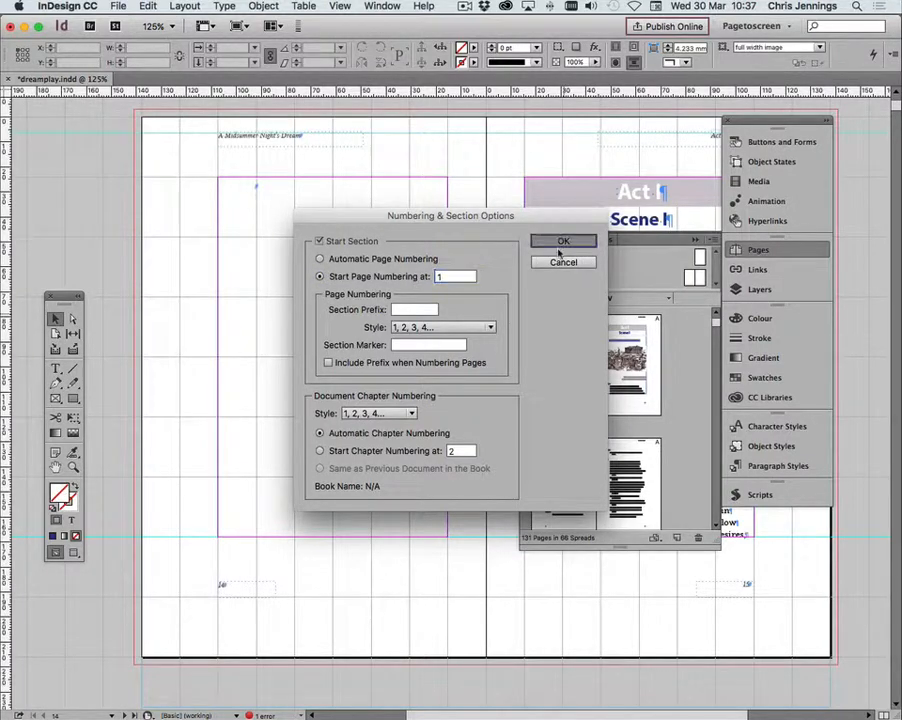
left_click(562, 242)
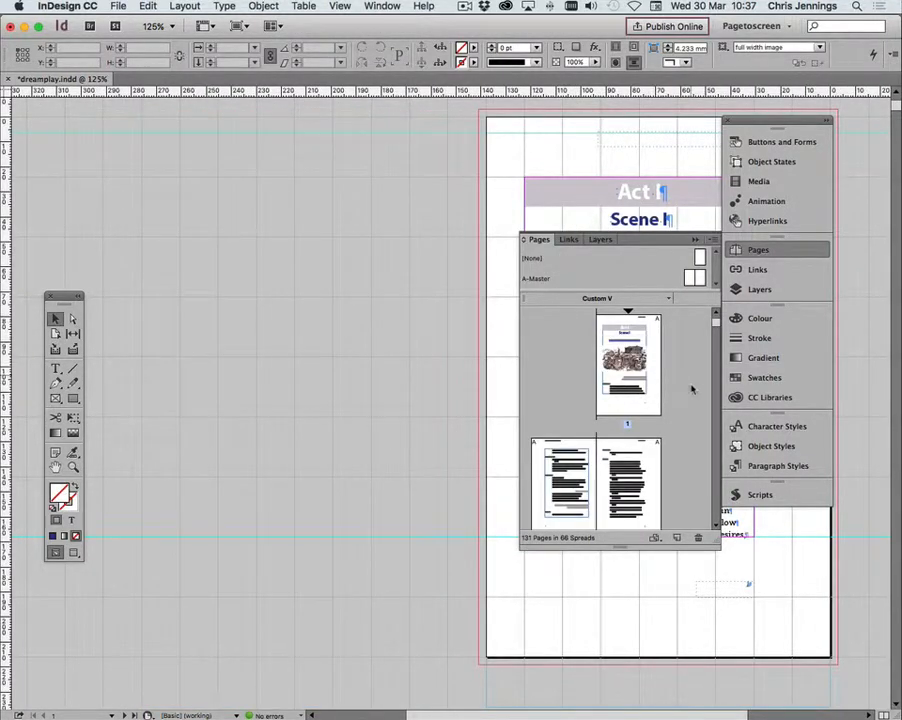
- Open page 1 and examine the page thumbnails from the first page through to the last spread
scroll(686, 397, "down", 4)
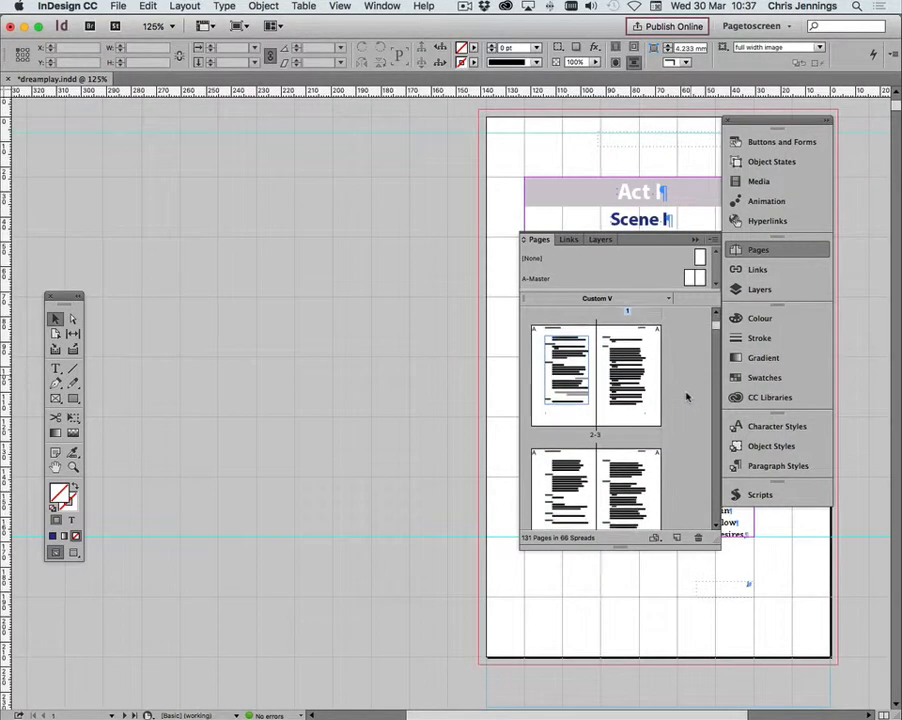
scroll(680, 397, "up", 4)
left_click(656, 379)
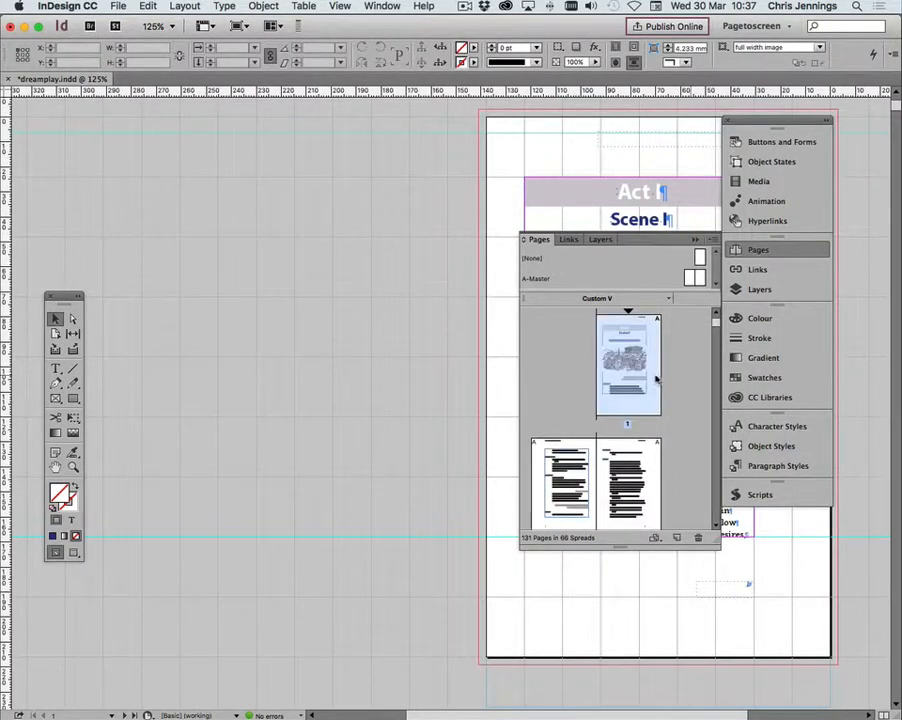
double_click(640, 374)
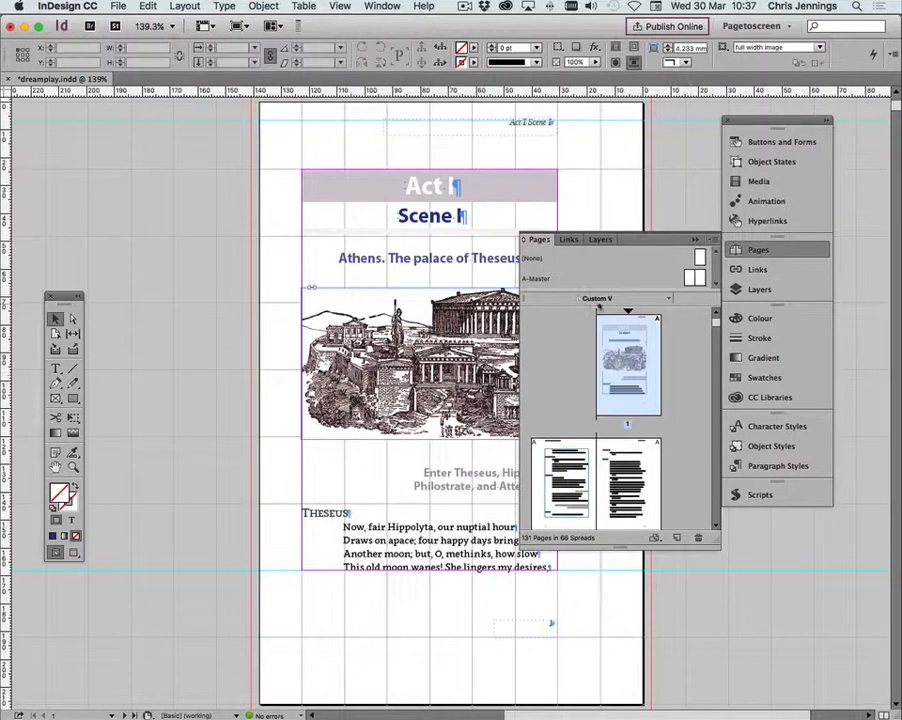
left_click(559, 455)
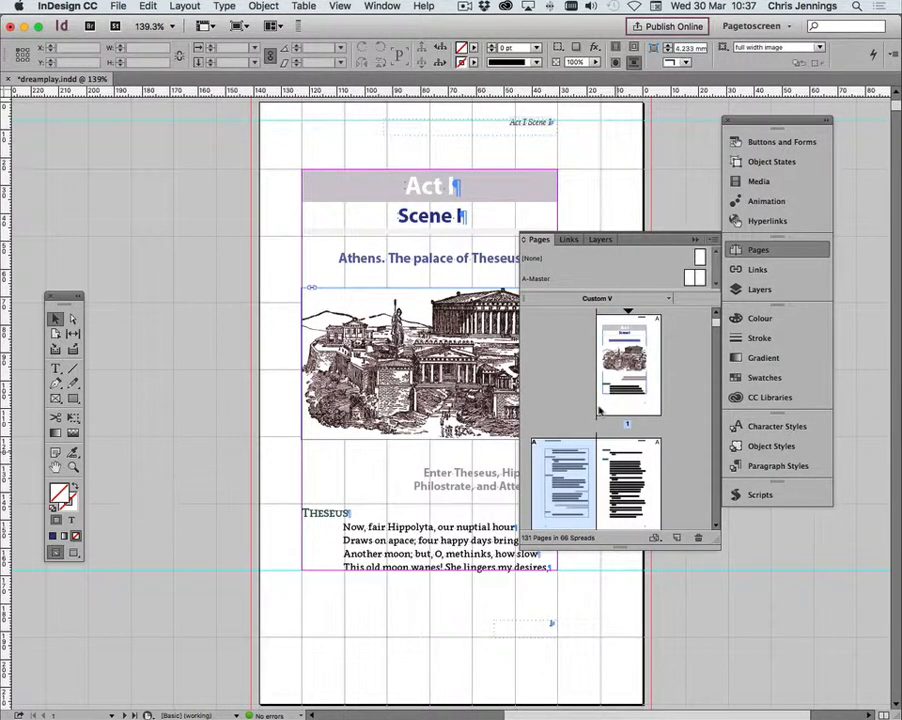
scroll(600, 410, "down", 15)
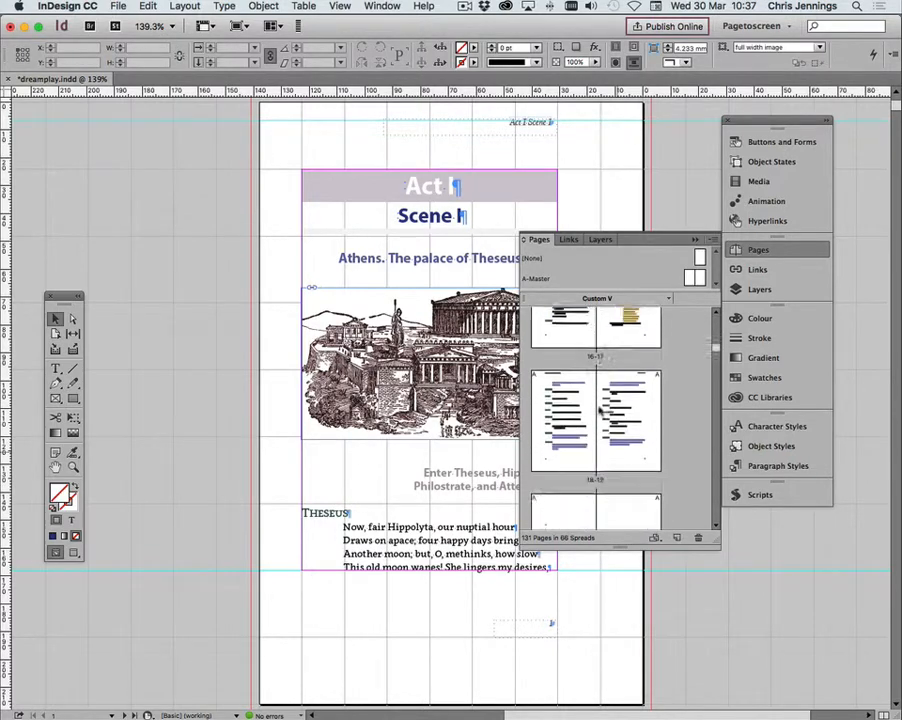
scroll(600, 410, "down", 20)
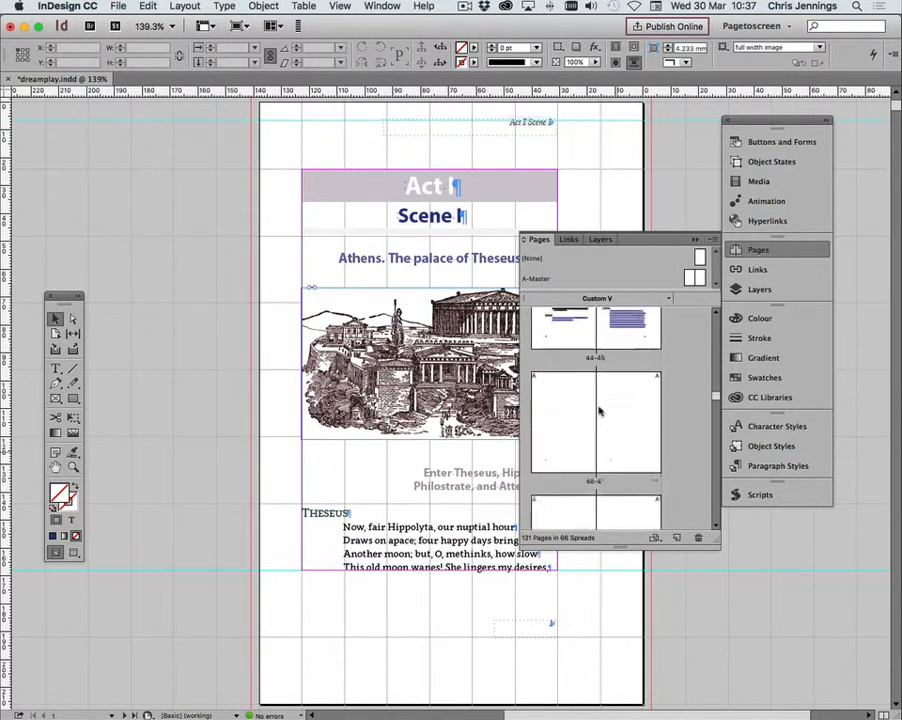
scroll(600, 410, "down", 20)
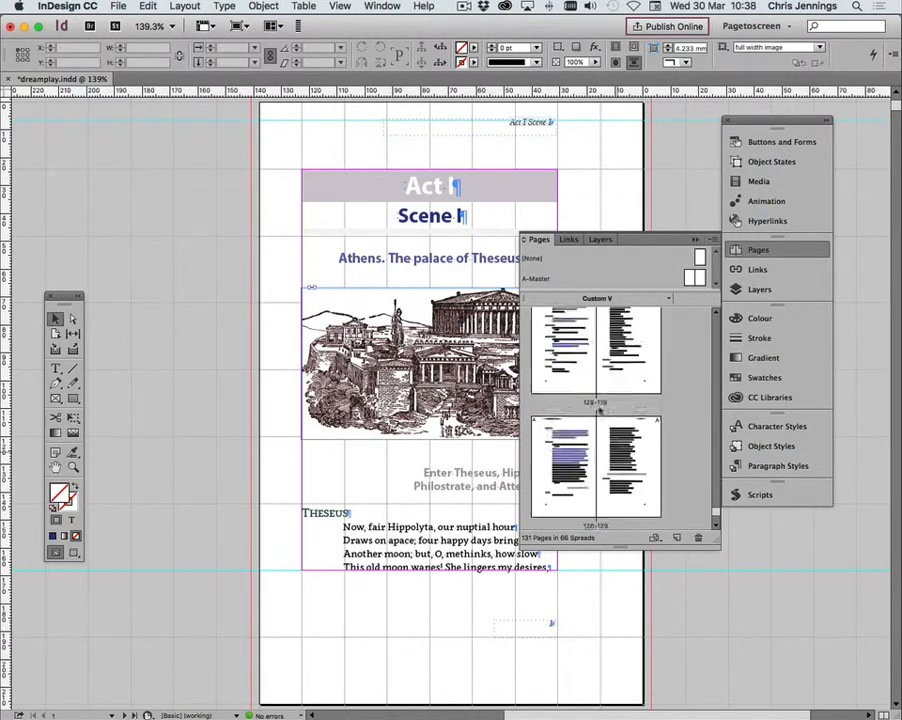
scroll(599, 411, "down", 2)
left_click(631, 463)
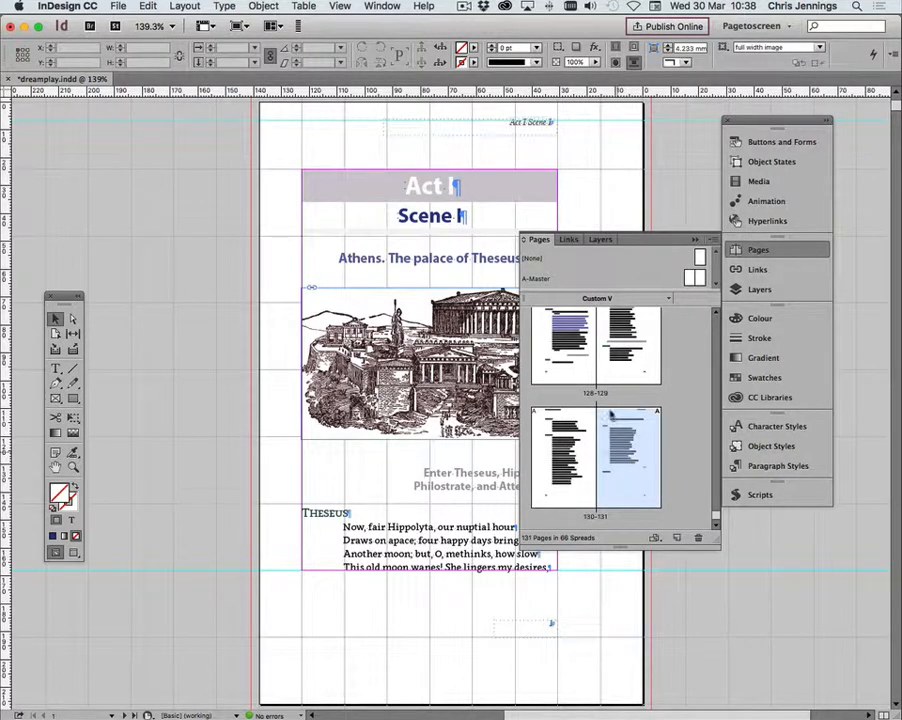
scroll(611, 414, "up", 20)
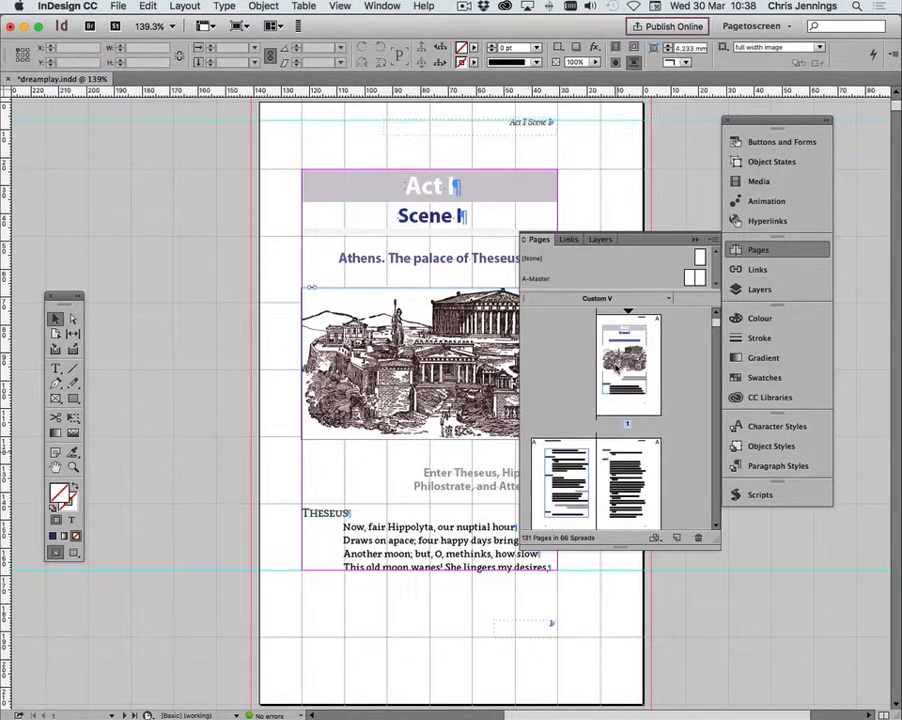
- Add a new layer directly above Layer 1 and open the A-Master spread
left_click(738, 289)
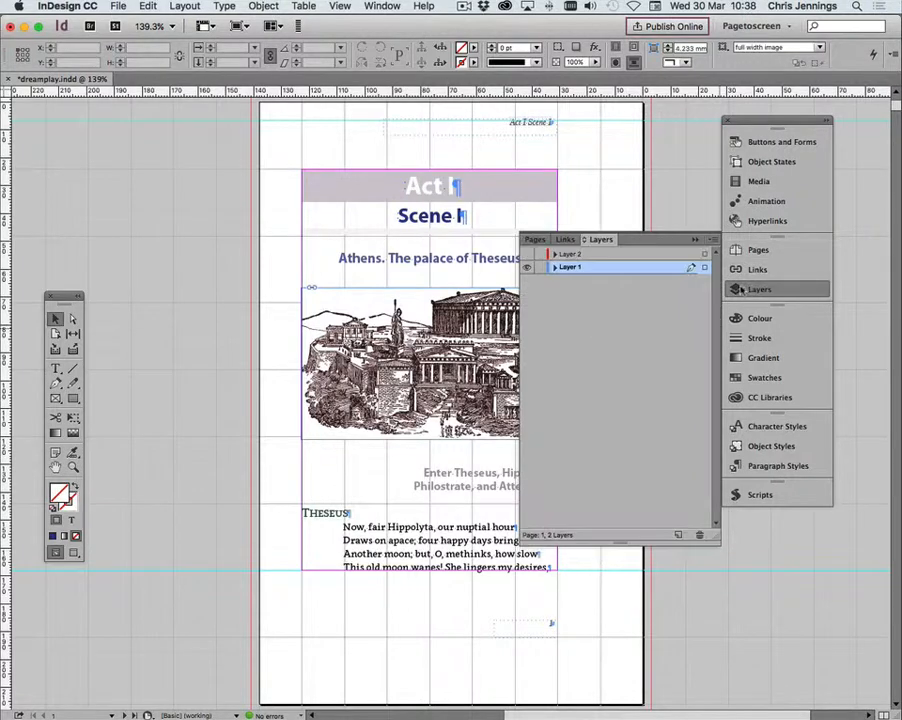
left_click(679, 537)
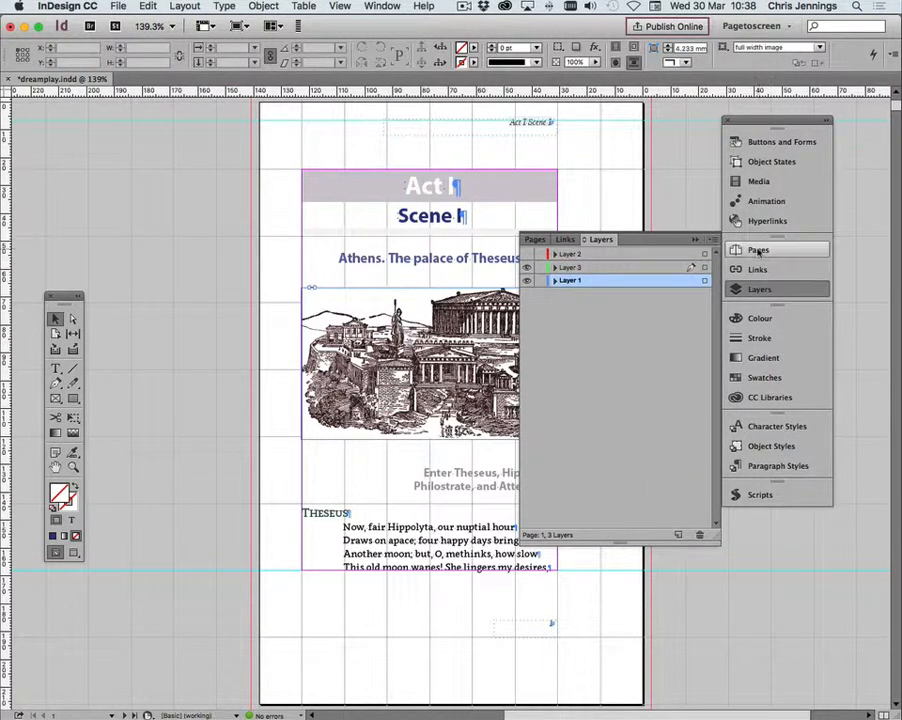
left_click(758, 251)
double_click(556, 277)
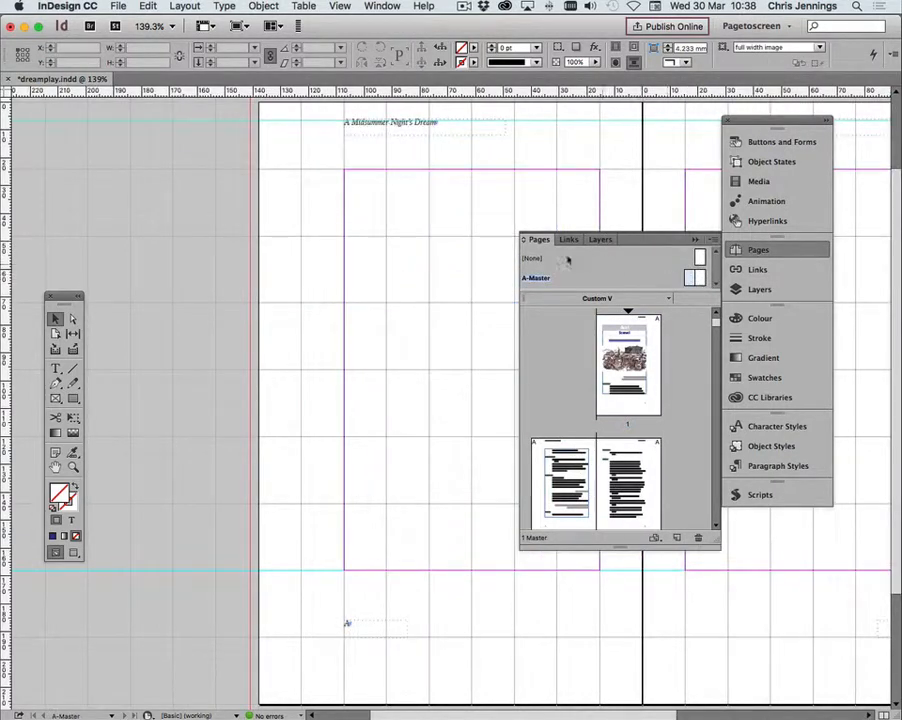
- Cut all running-header and page-number frames from A-Master and paste them in place on Layer 3
key("super+a")
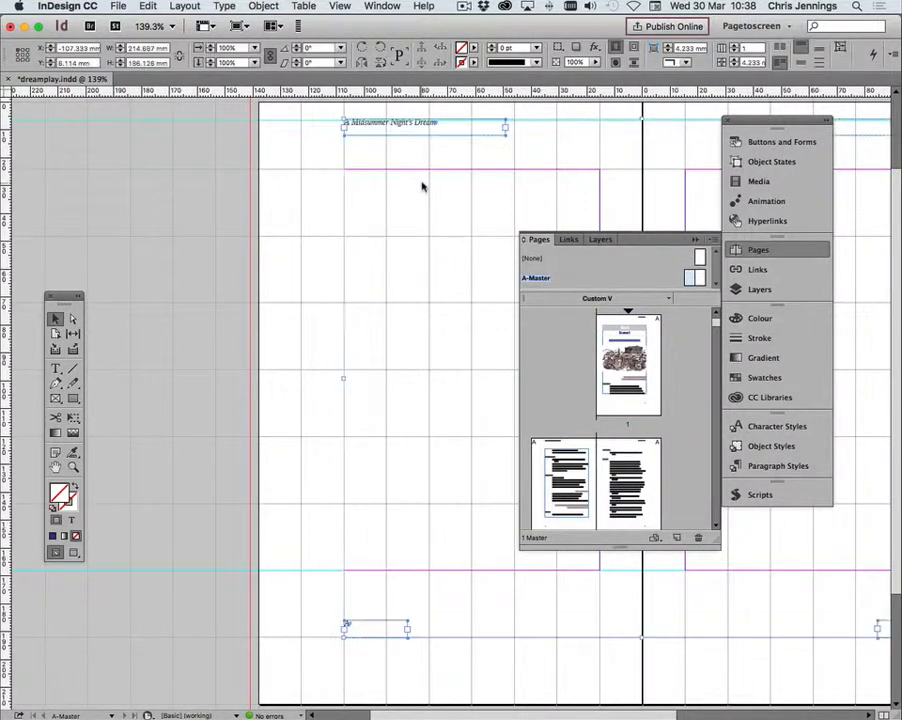
left_click(148, 7)
left_click(156, 57)
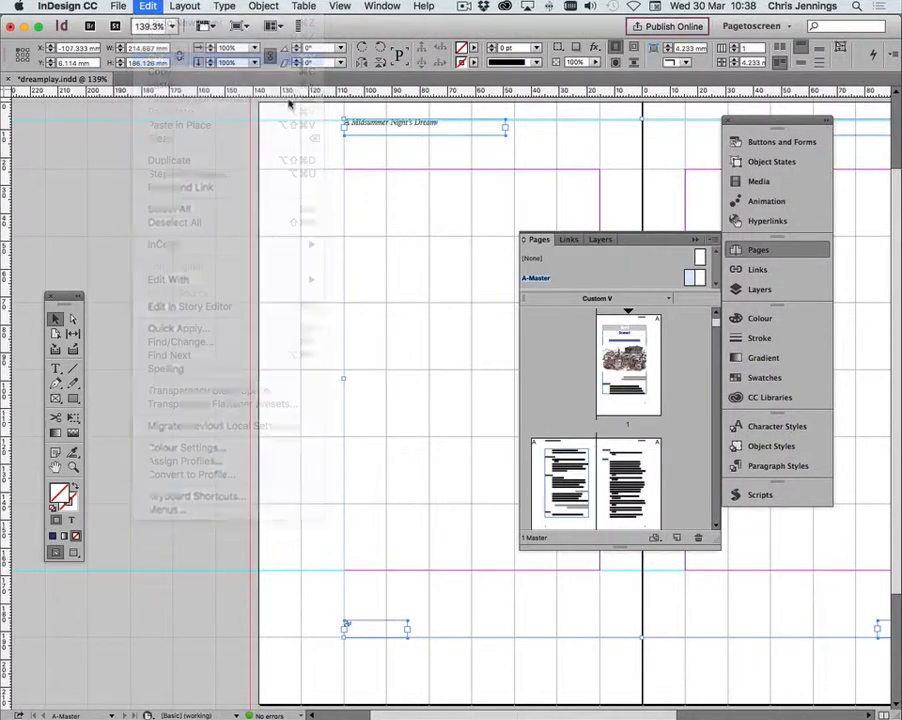
left_click(755, 289)
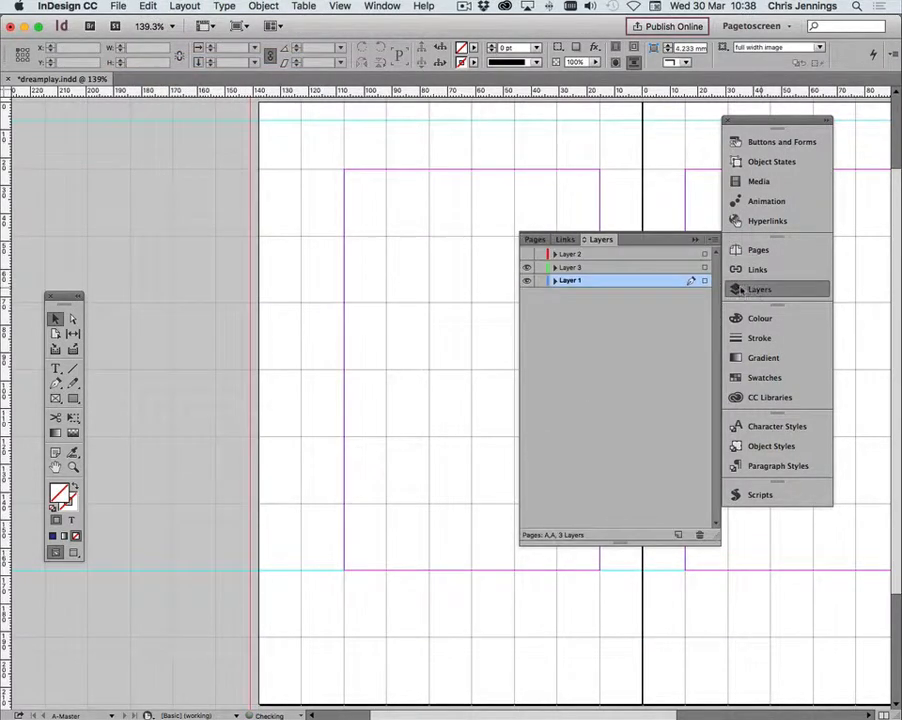
left_click(567, 267)
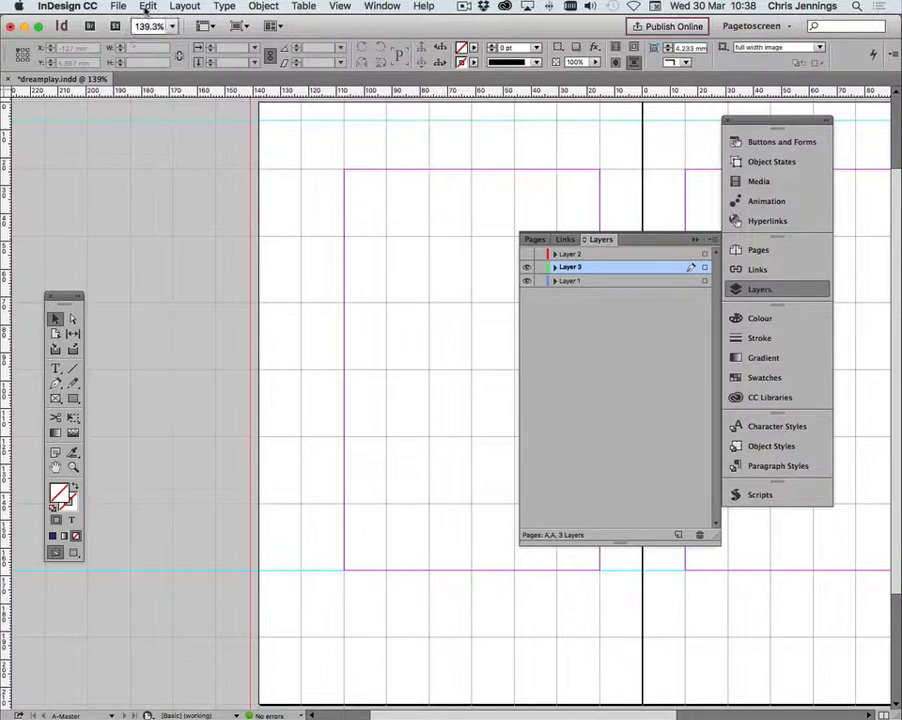
left_click(148, 7)
left_click(160, 125)
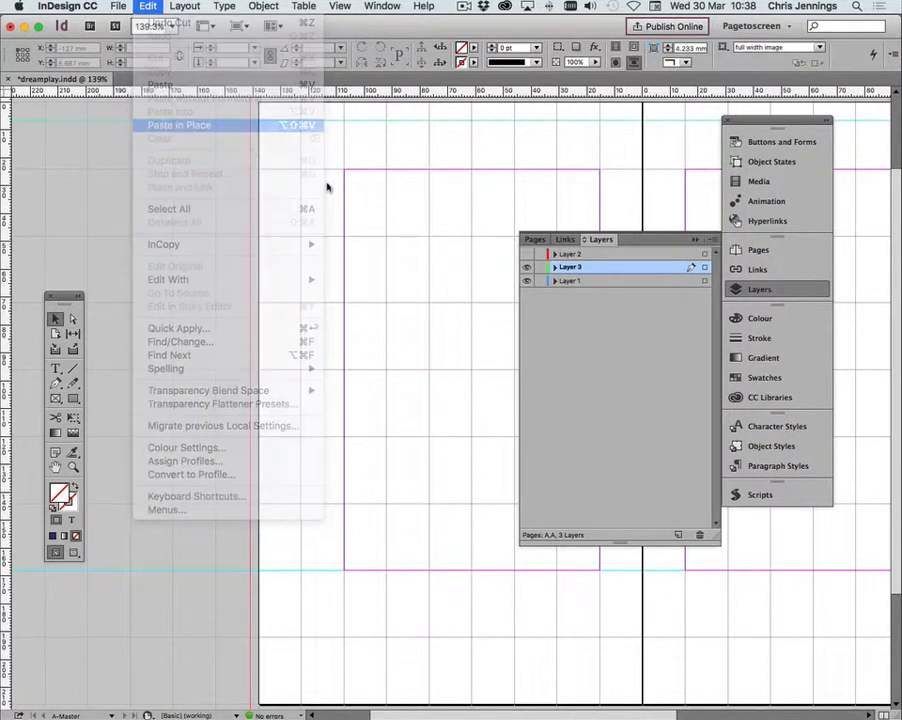
- Hide Layer 3, return to page 1 and check its header and footer areas
left_click(527, 267)
left_click(757, 250)
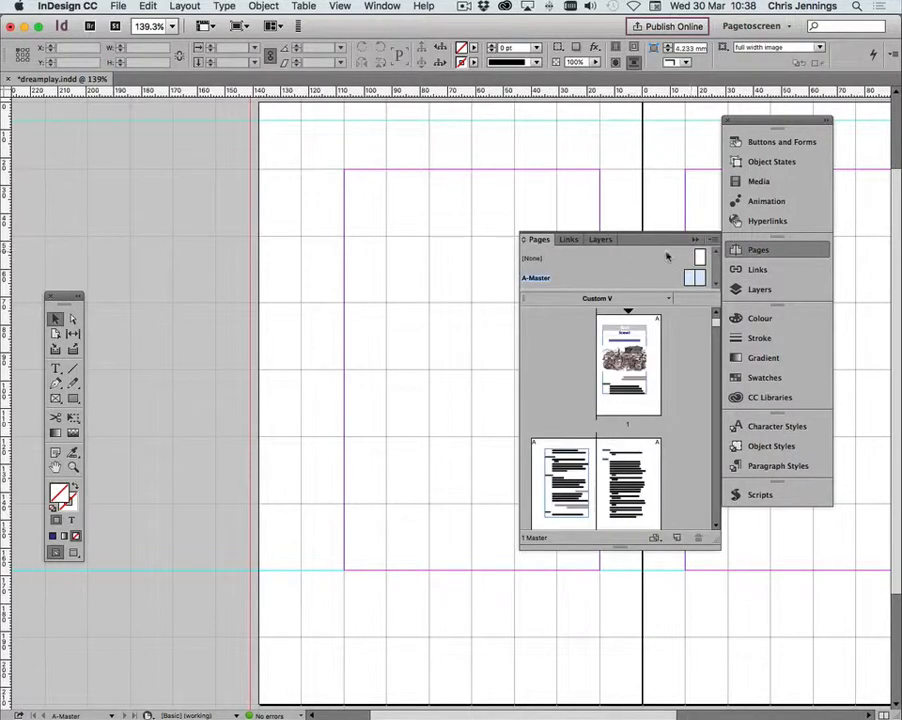
double_click(628, 358)
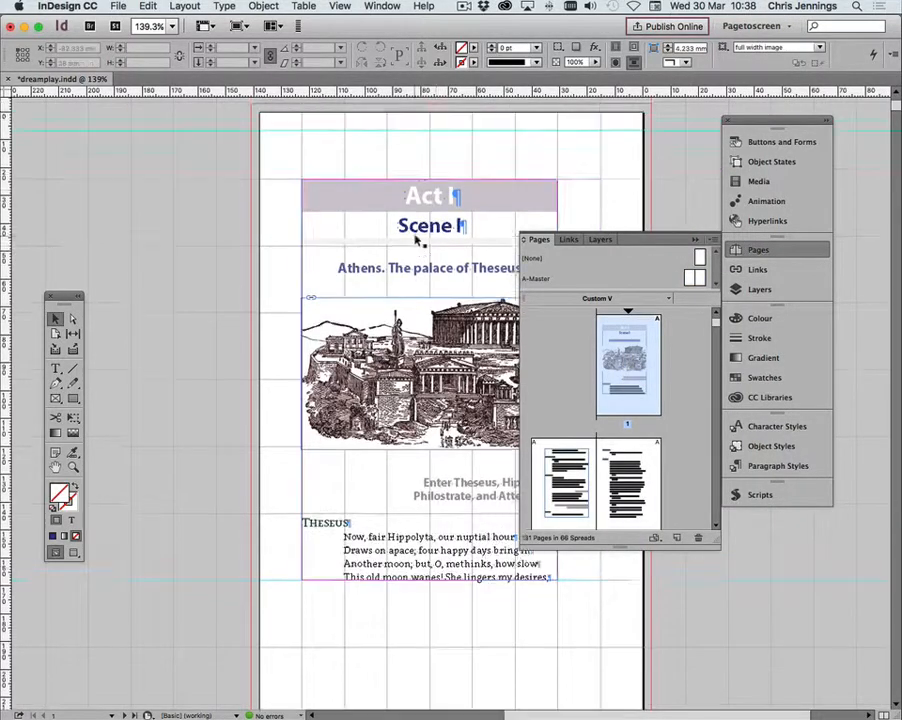
scroll(414, 236, "down", 3)
scroll(414, 240, "down", 2)
scroll(414, 240, "up", 3)
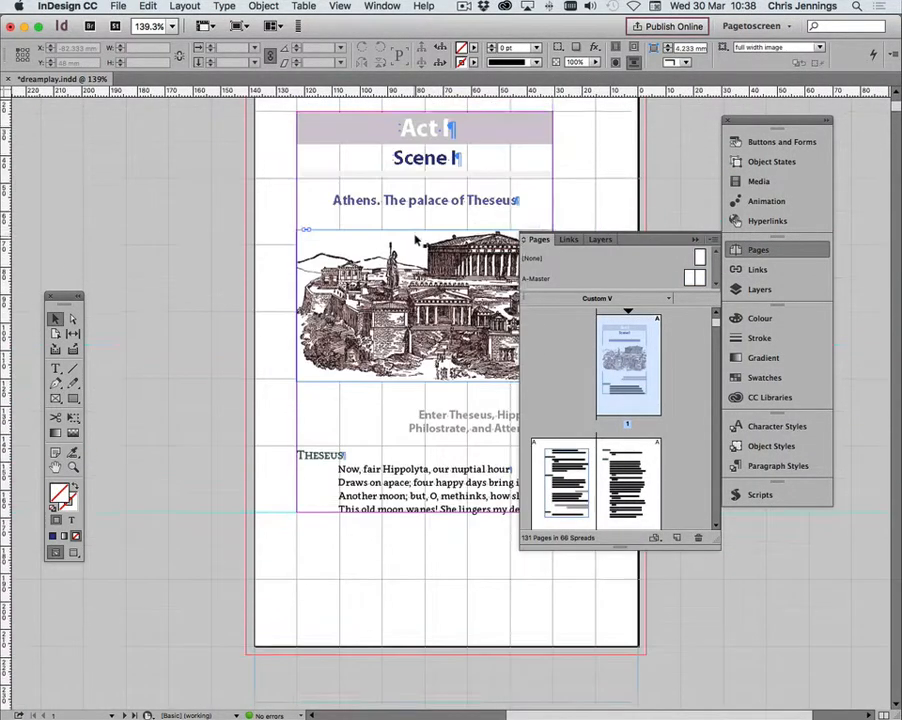
scroll(414, 240, "up", 2)
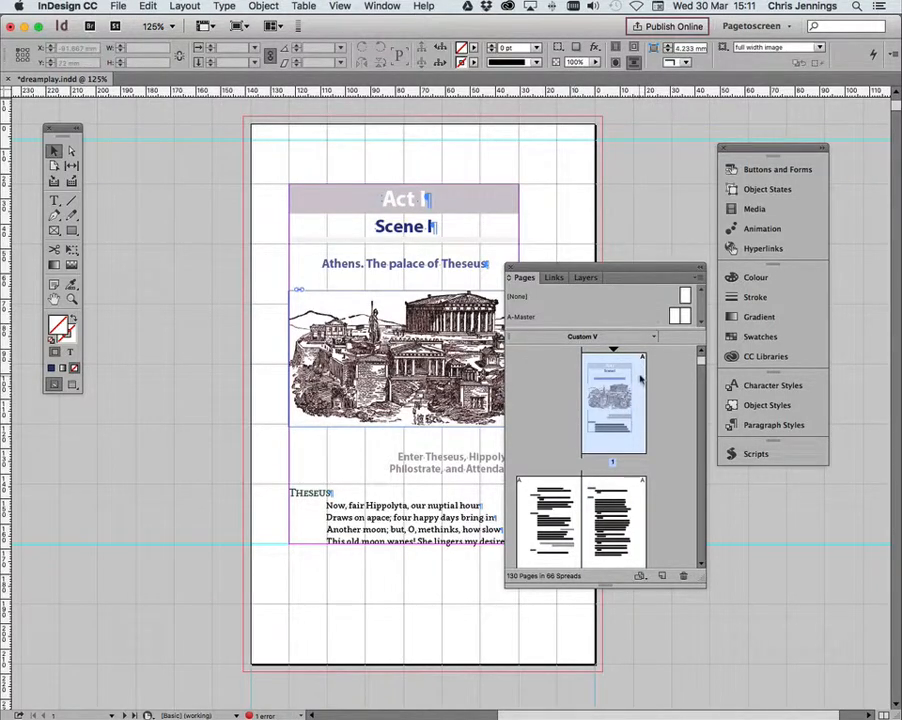
- Select the main text frame on page 1 and examine how its text threads through the following spreads
scroll(643, 413, "down", 2)
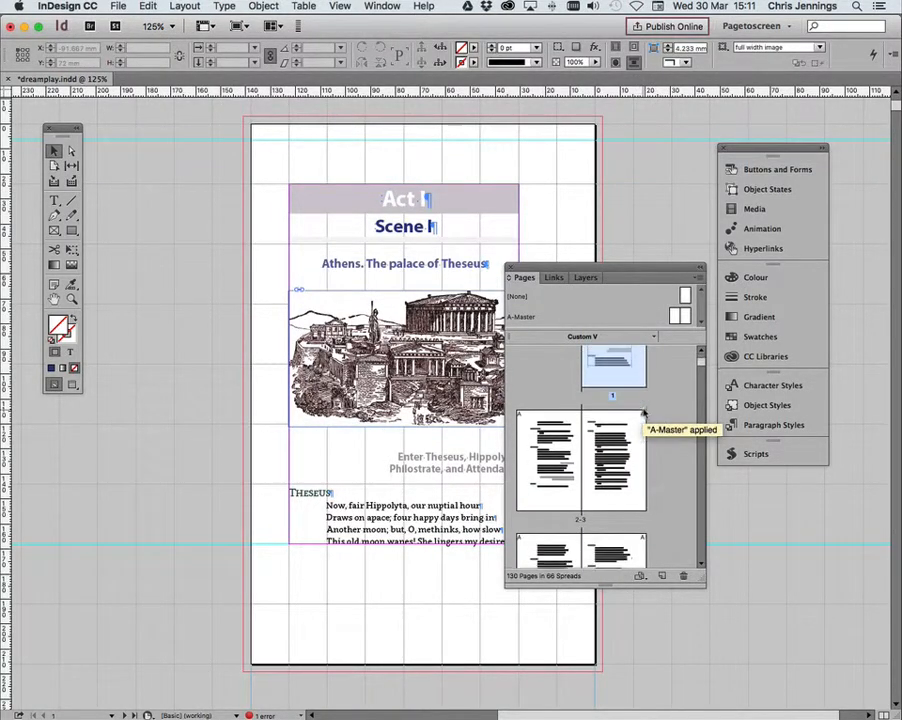
scroll(643, 413, "down", 7)
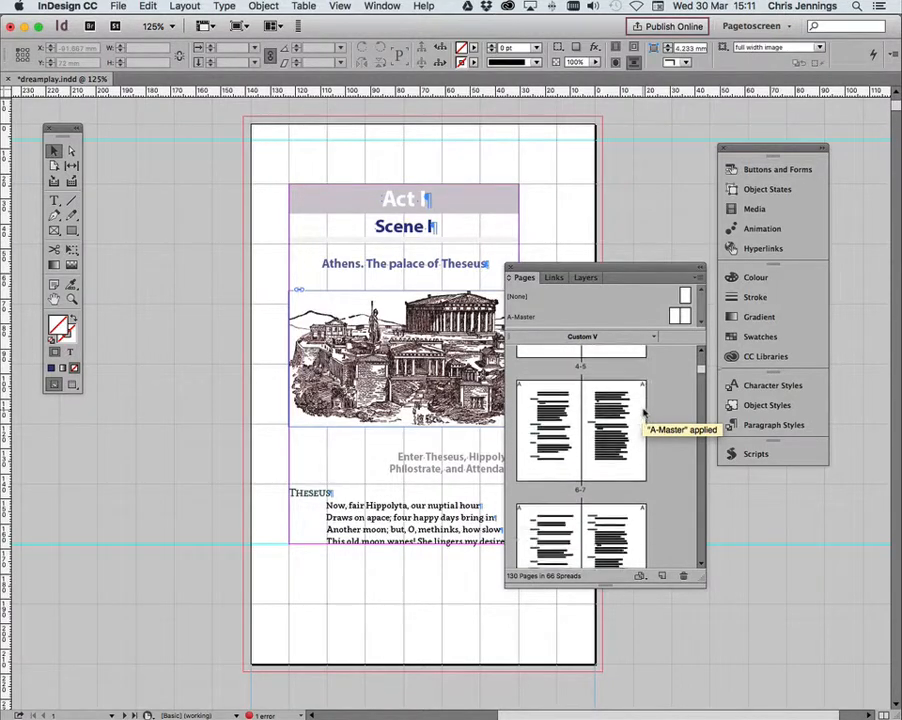
scroll(643, 413, "down", 4)
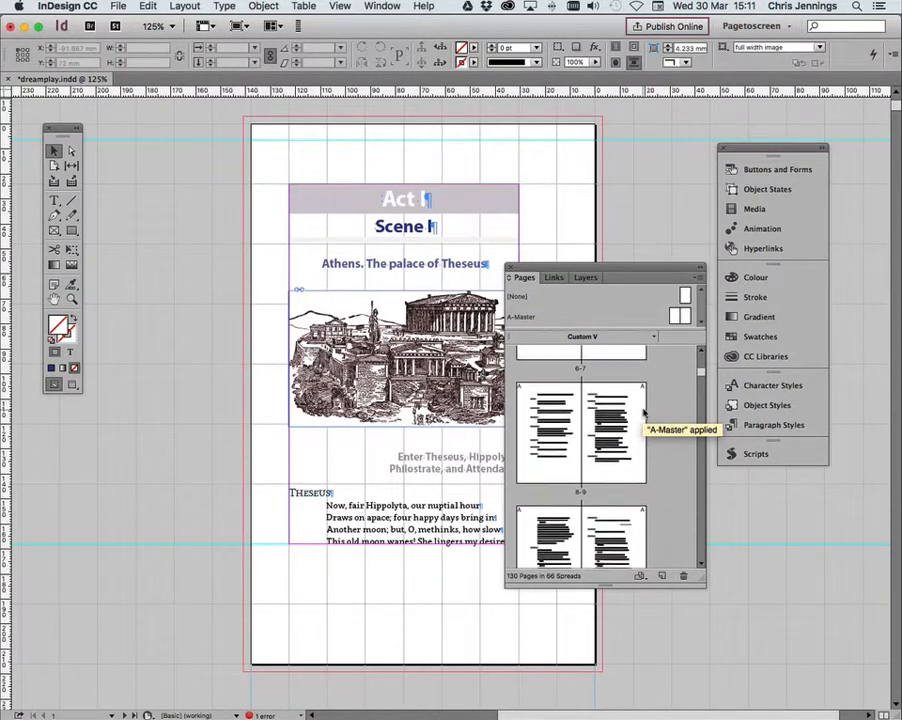
scroll(643, 413, "up", 12)
left_click(454, 372)
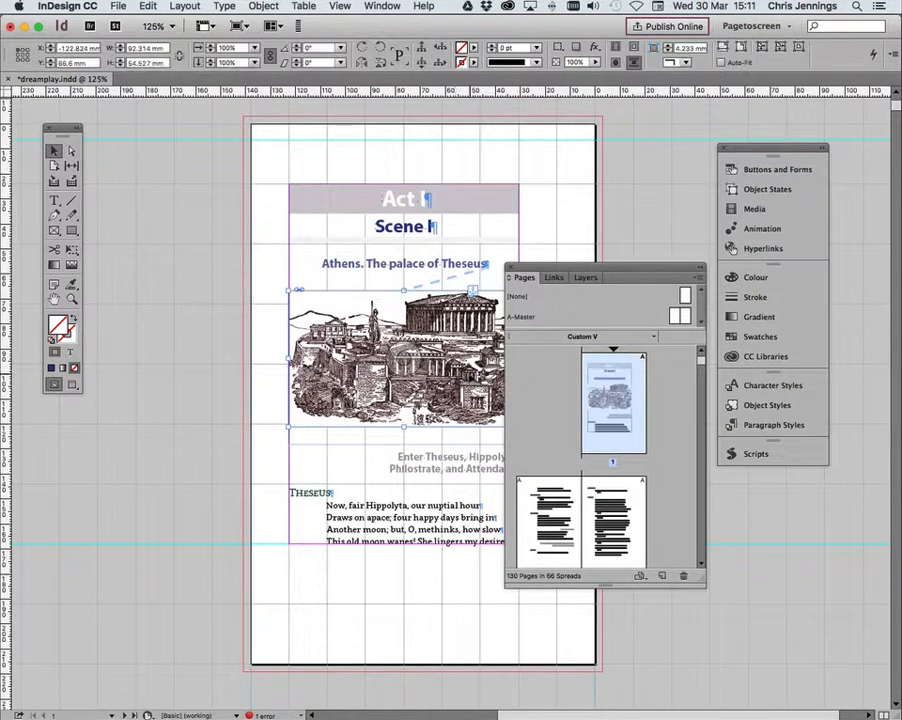
left_click(306, 170)
left_click(307, 194)
scroll(222, 210, "down", 1)
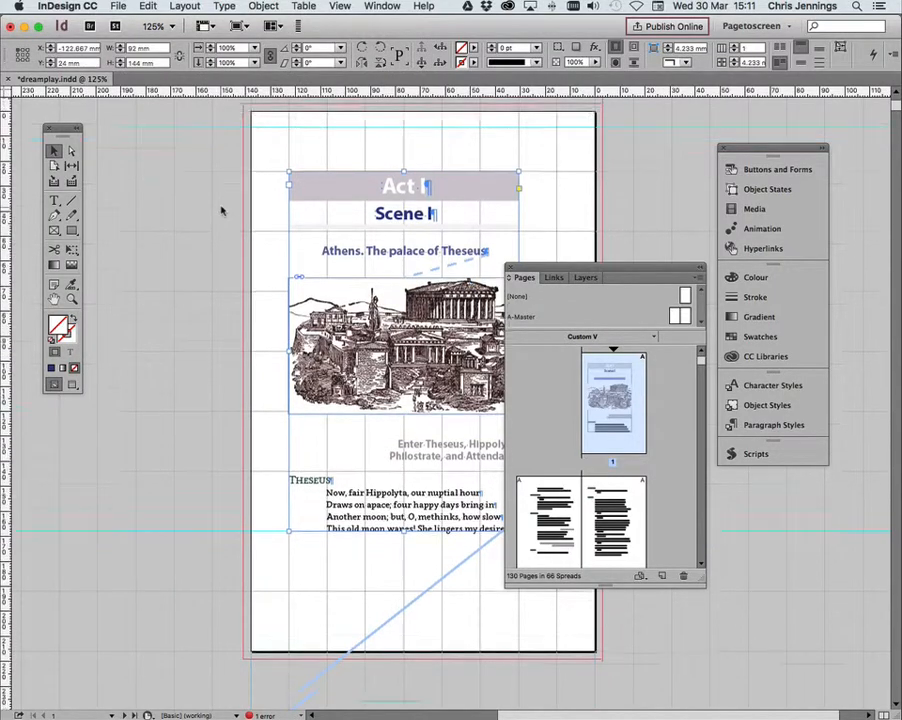
scroll(222, 210, "down", 10)
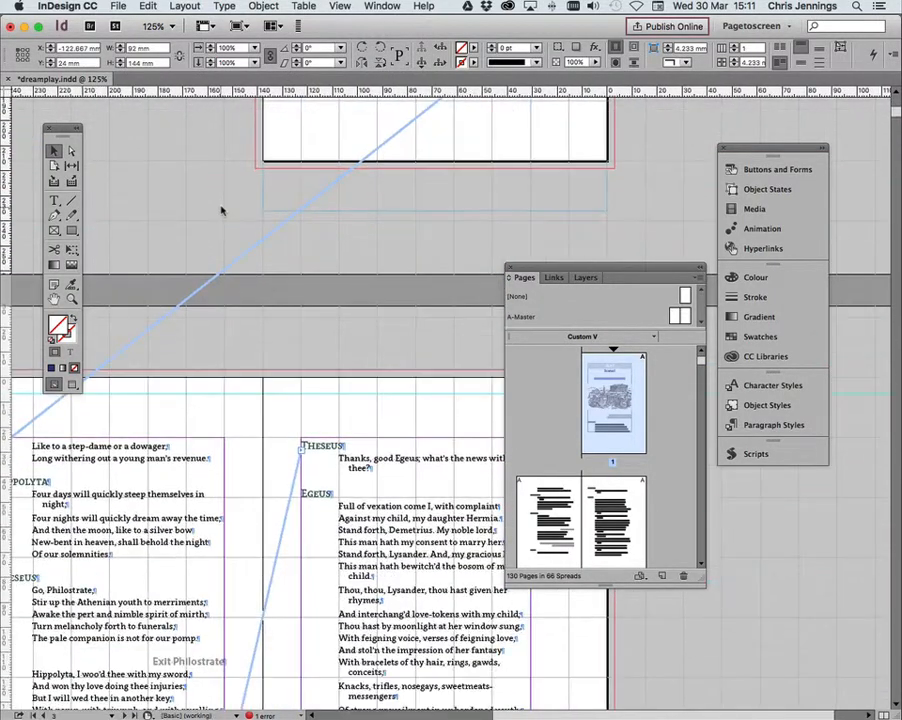
scroll(222, 210, "down", 5)
scroll(222, 210, "down", 4)
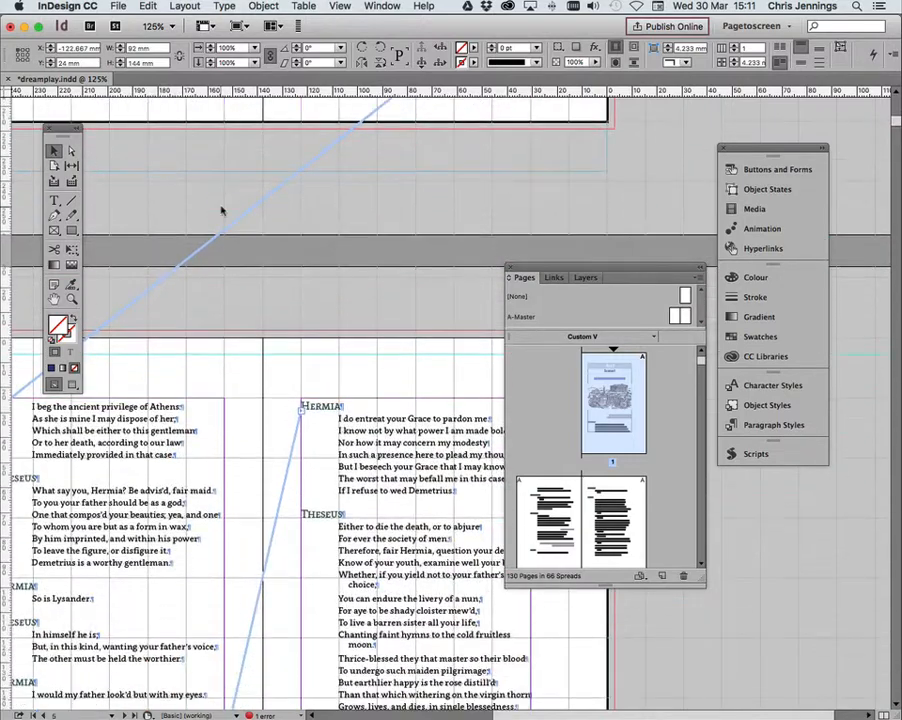
scroll(222, 210, "up", 15)
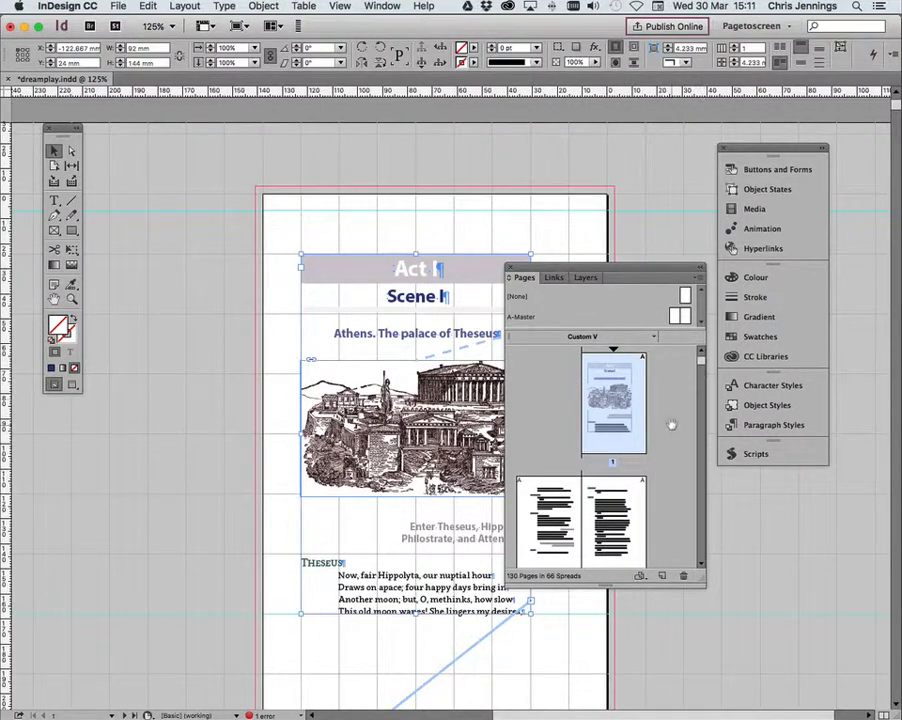
- Locate the Scene II opening on page 15 and select its main text frame
scroll(672, 424, "down", 5)
scroll(672, 424, "down", 5)
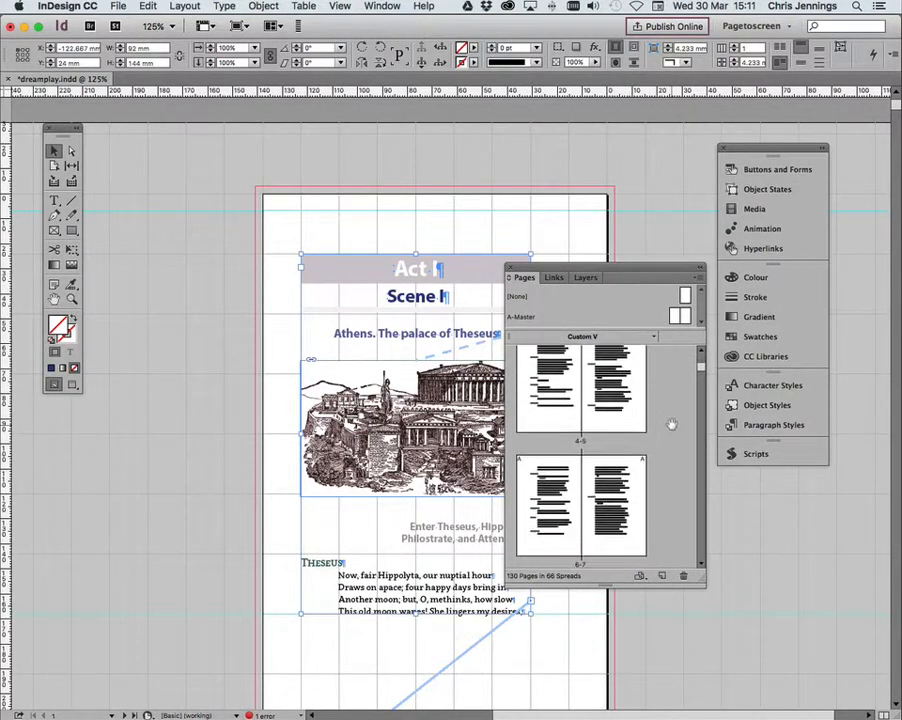
scroll(672, 424, "down", 6)
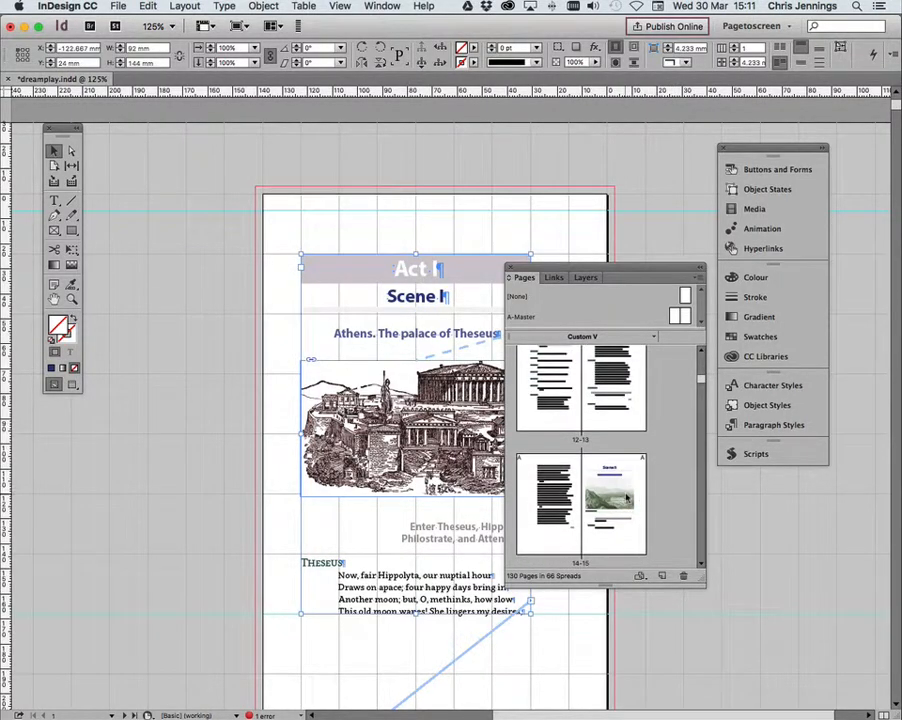
left_click(627, 498)
scroll(683, 447, "down", 2)
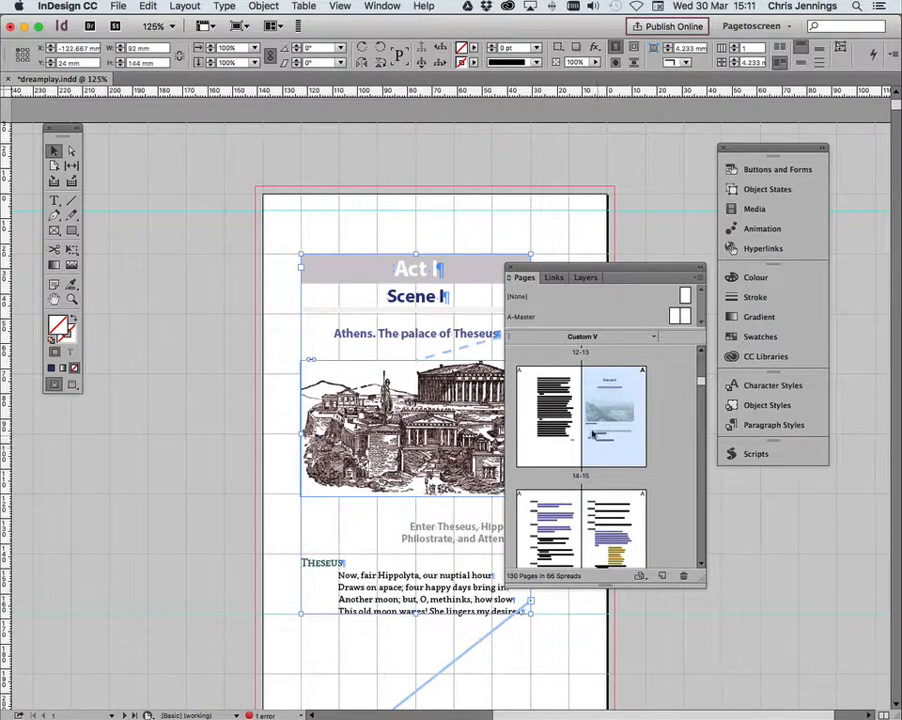
double_click(628, 436)
left_click(333, 302)
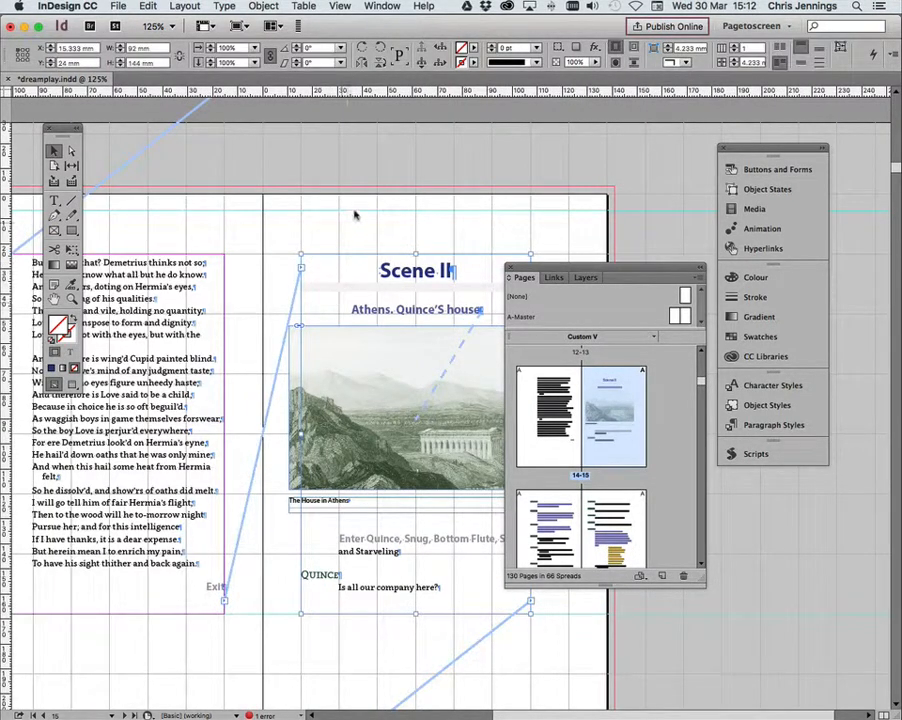
- Run the splitbeforehere.jsx script to break the text thread before the Scene II frame on page 15, and check the frame's threading
left_click(752, 453)
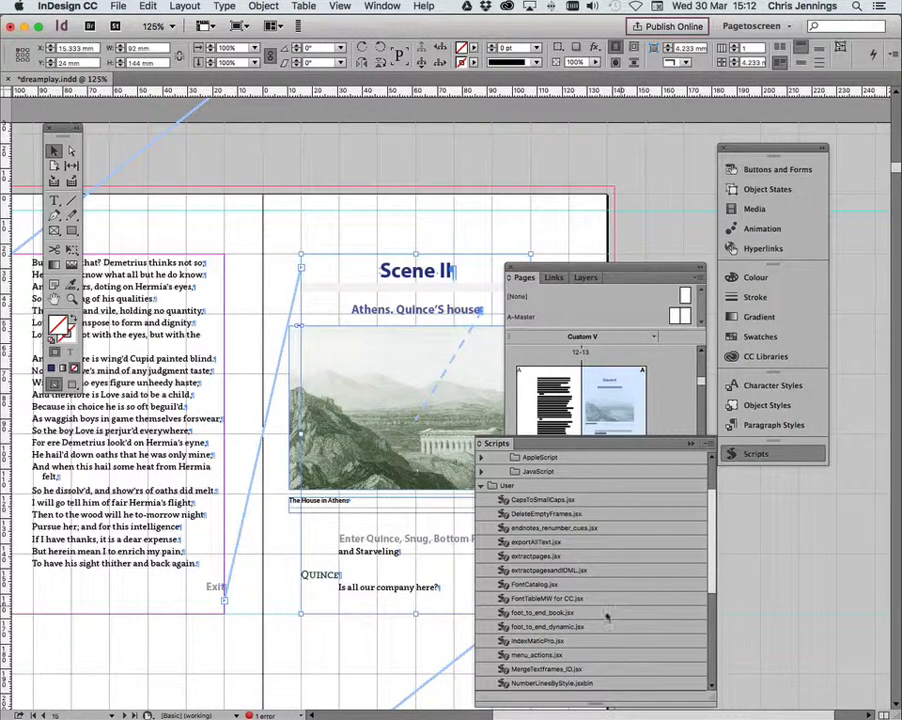
scroll(606, 617, "down", 5)
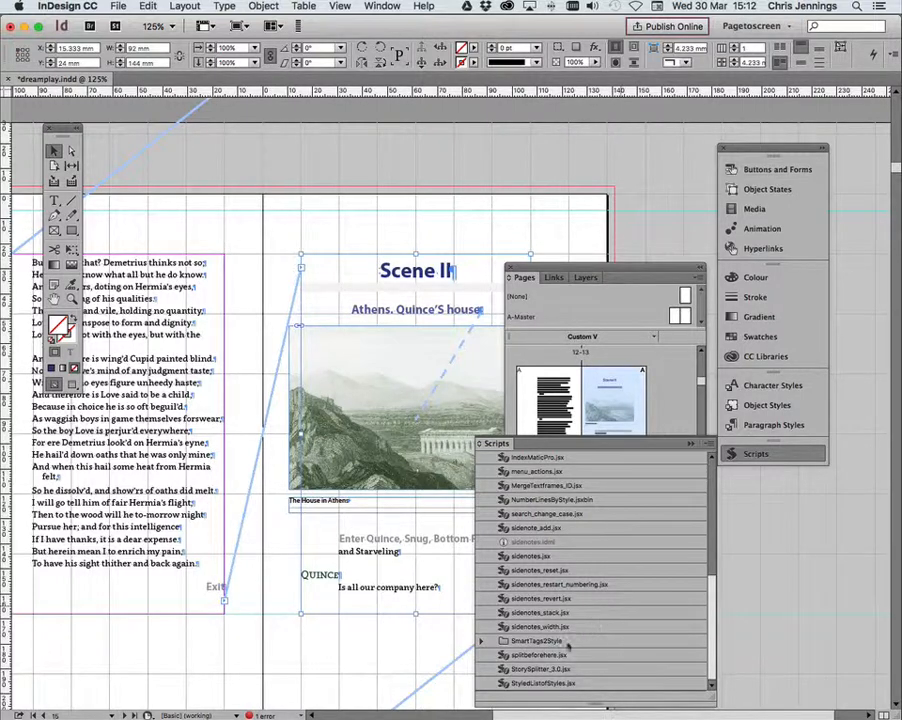
left_click(505, 655)
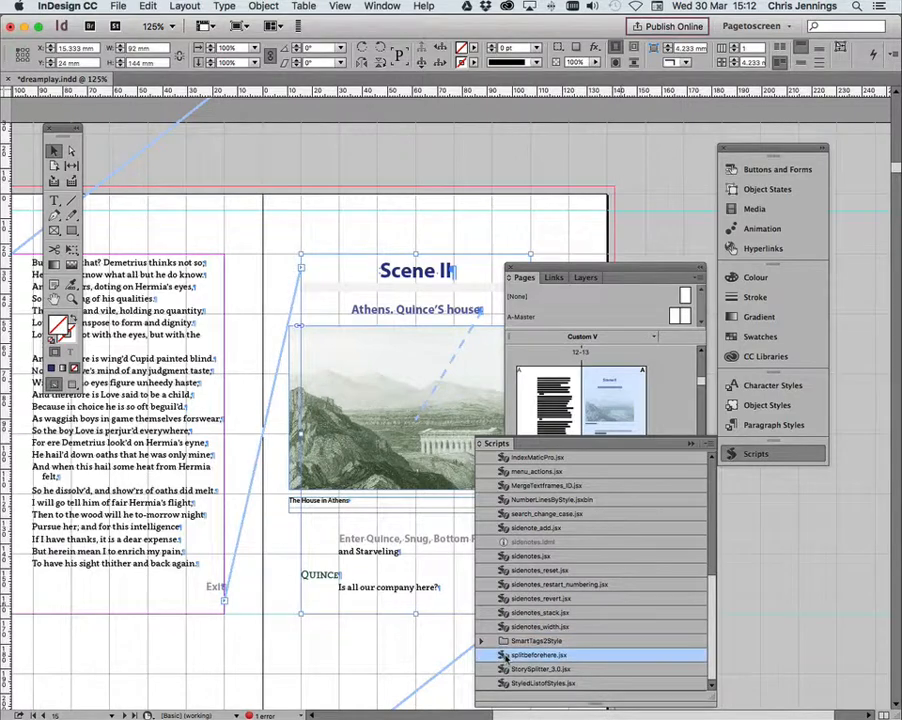
double_click(505, 655)
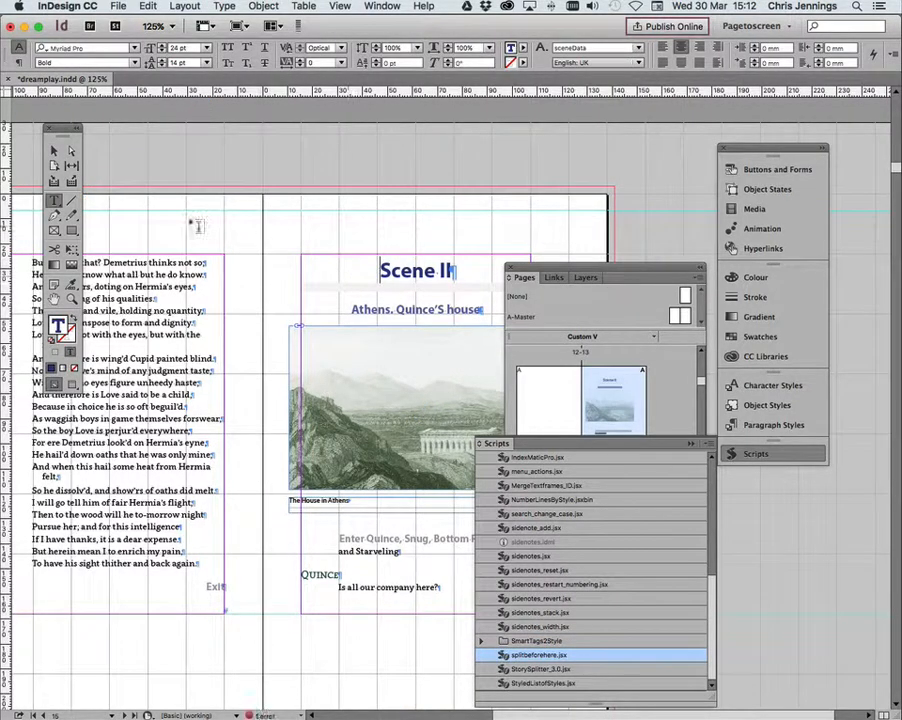
key("Escape")
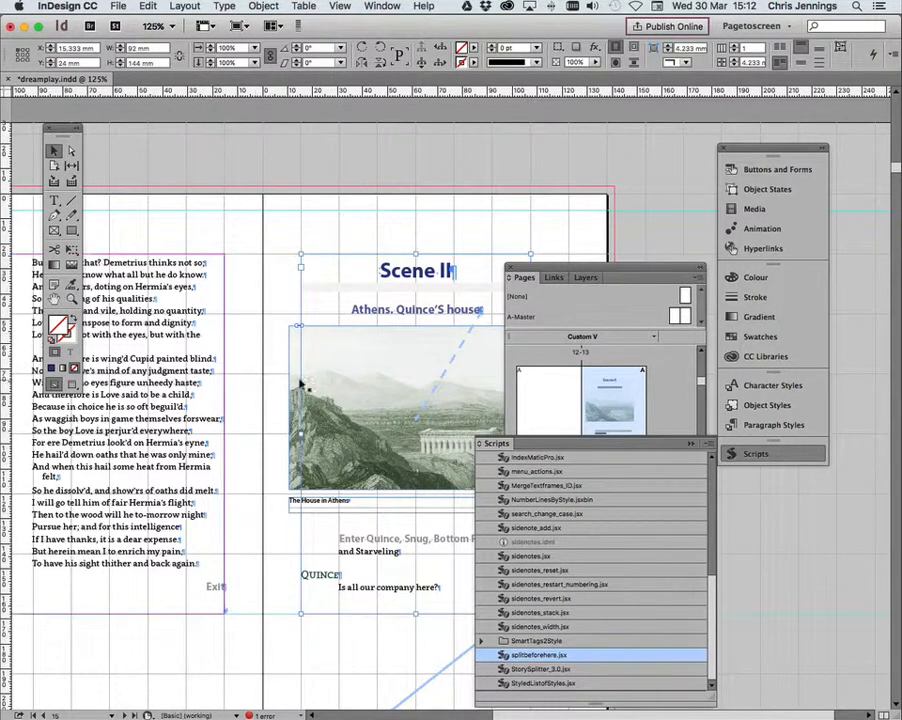
- Search the document for "Scene" from page 15 through to Act II Scene I on page 23, keeping the found heading uncovered
double_click(383, 272)
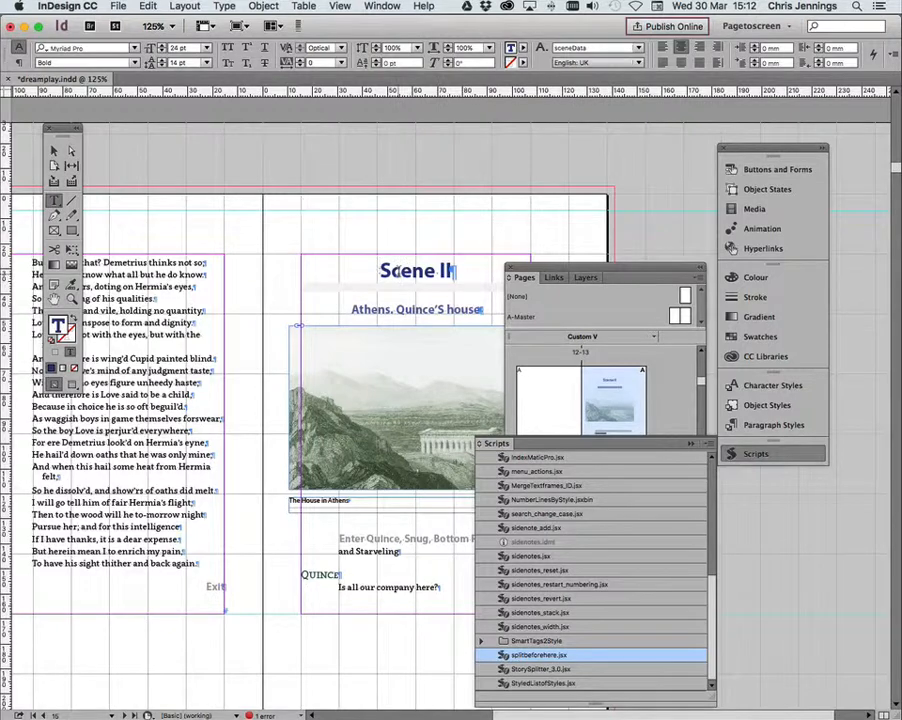
key("super+f")
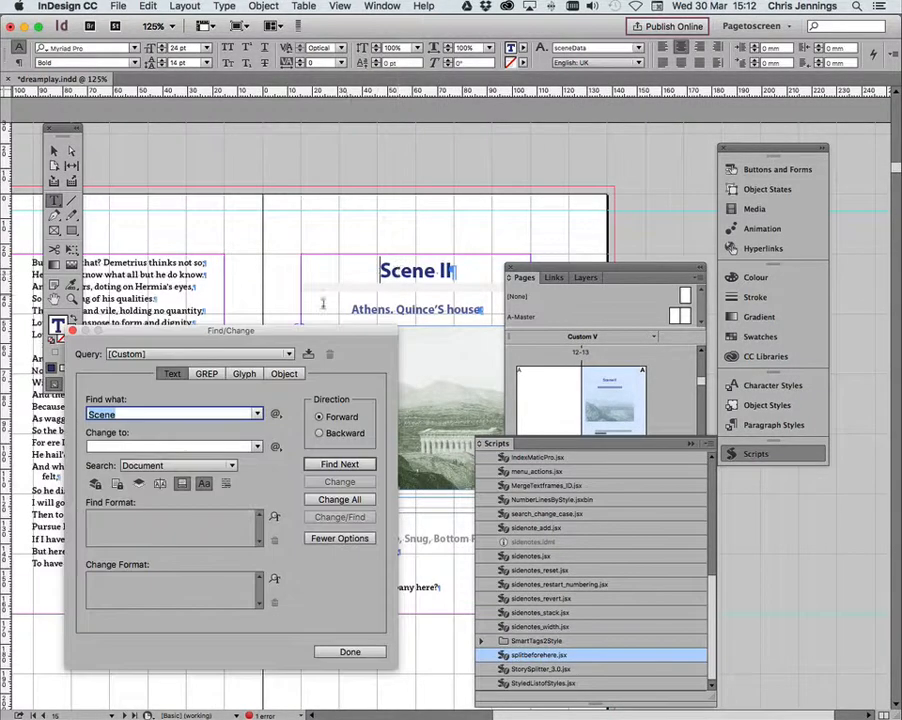
left_click(339, 464)
left_click(339, 464)
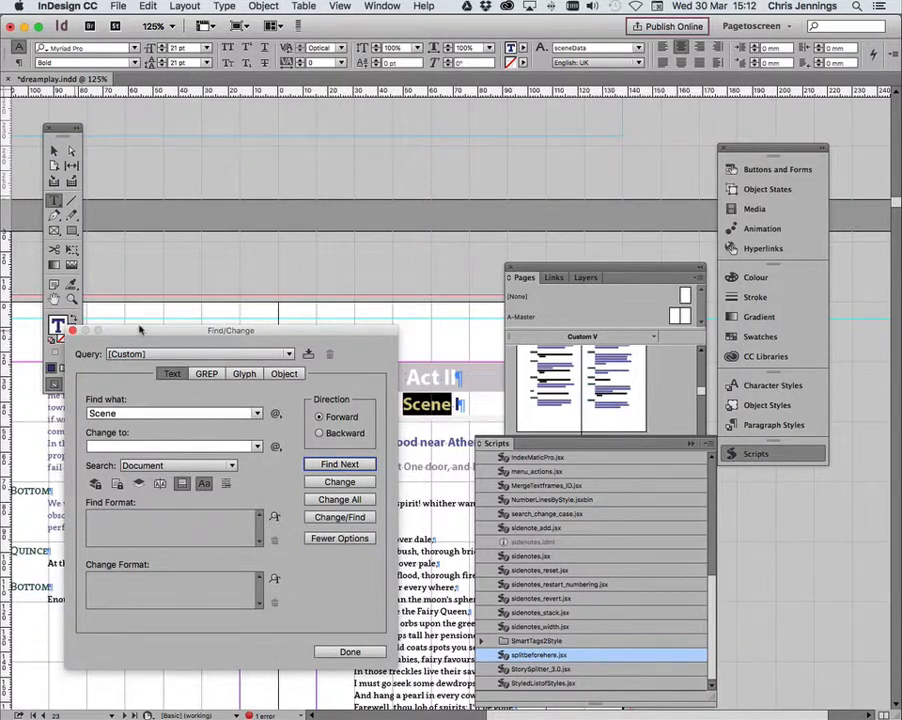
left_click_drag(140, 329, 89, 305)
left_click_drag(177, 307, 714, 88)
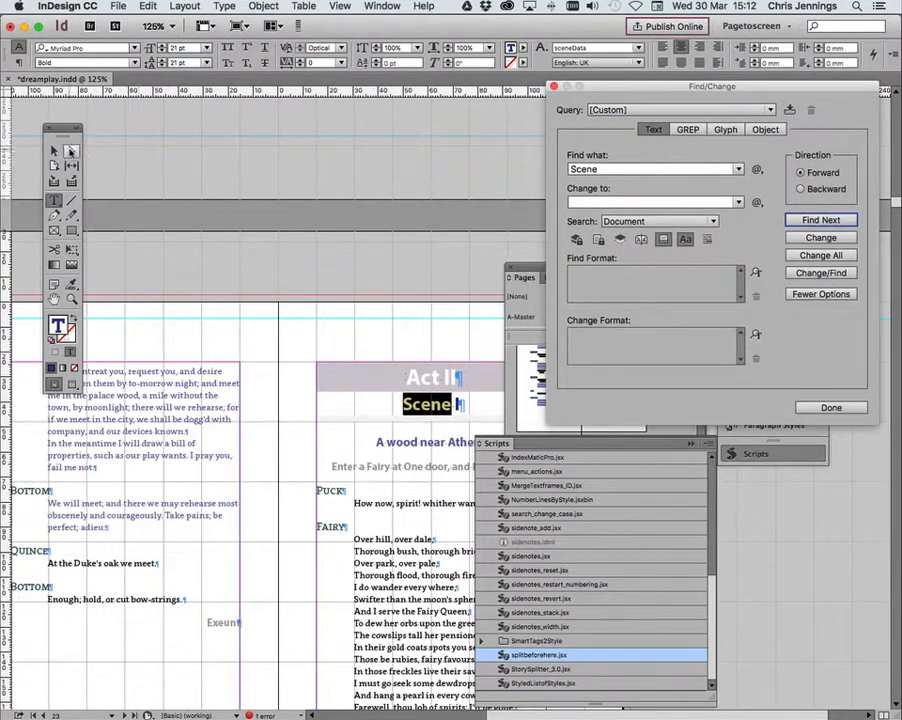
- Split the story before the Act II Scene I frame on page 23 with splitbeforehere.jsx
left_click(54, 150)
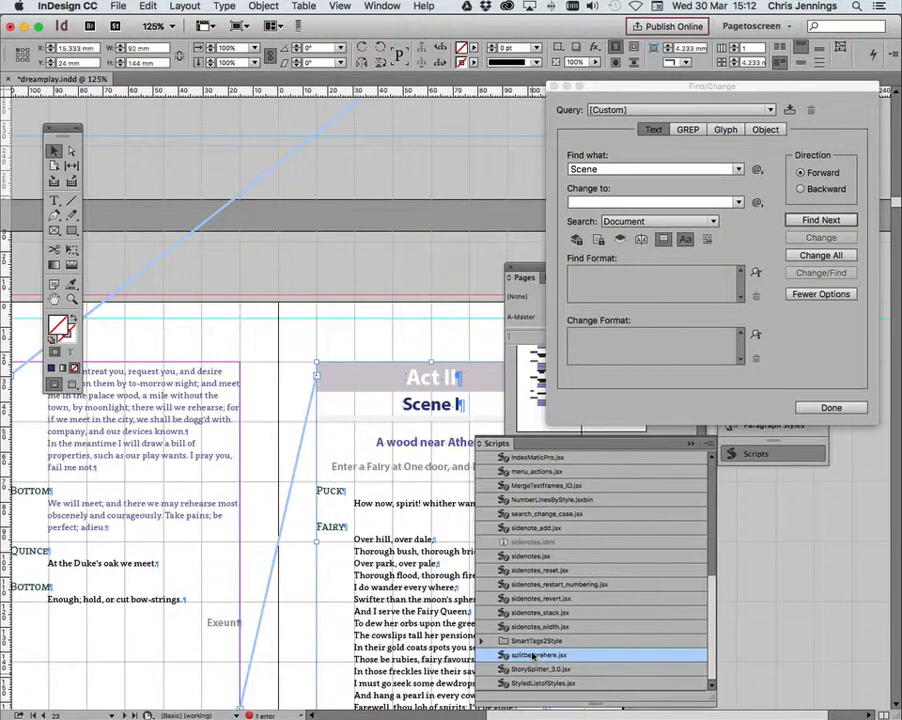
double_click(367, 393)
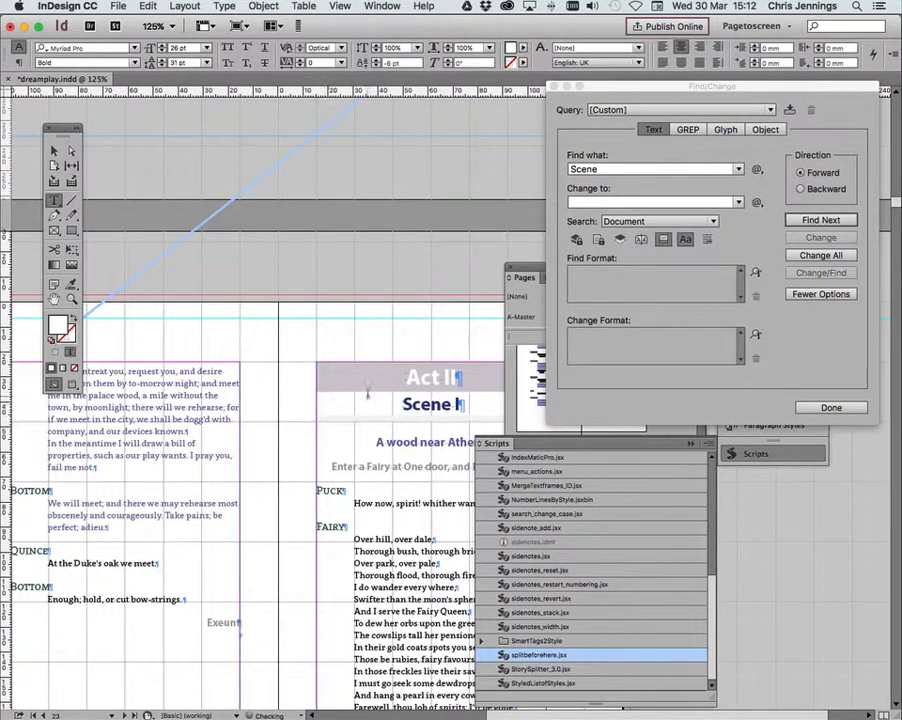
key("super+f")
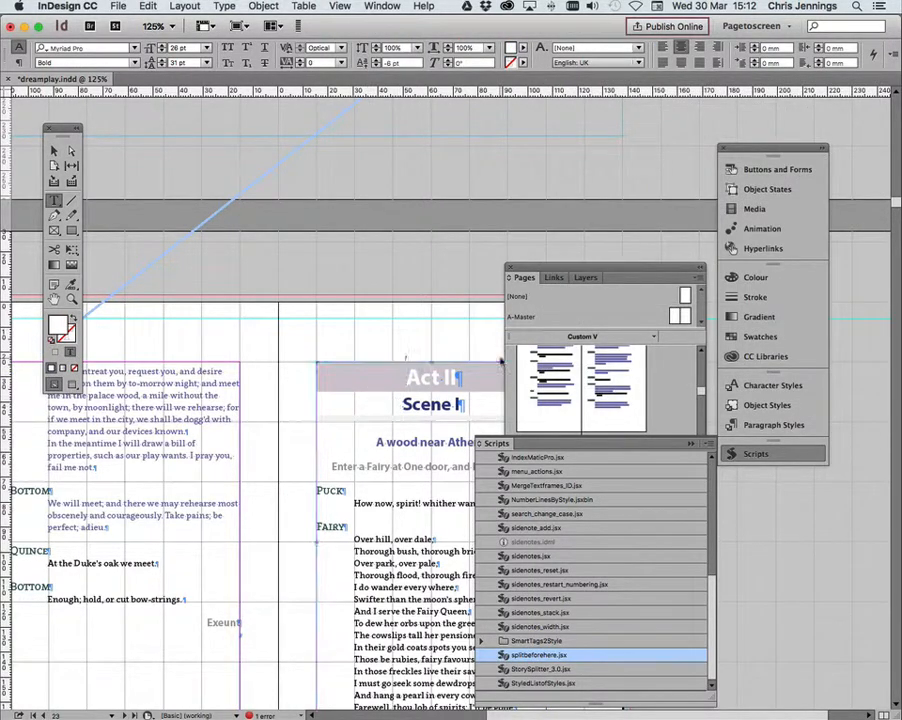
- Find the Scene II heading on page 37 and split the story before its frame with splitbeforehere.jsx
key("super+f")
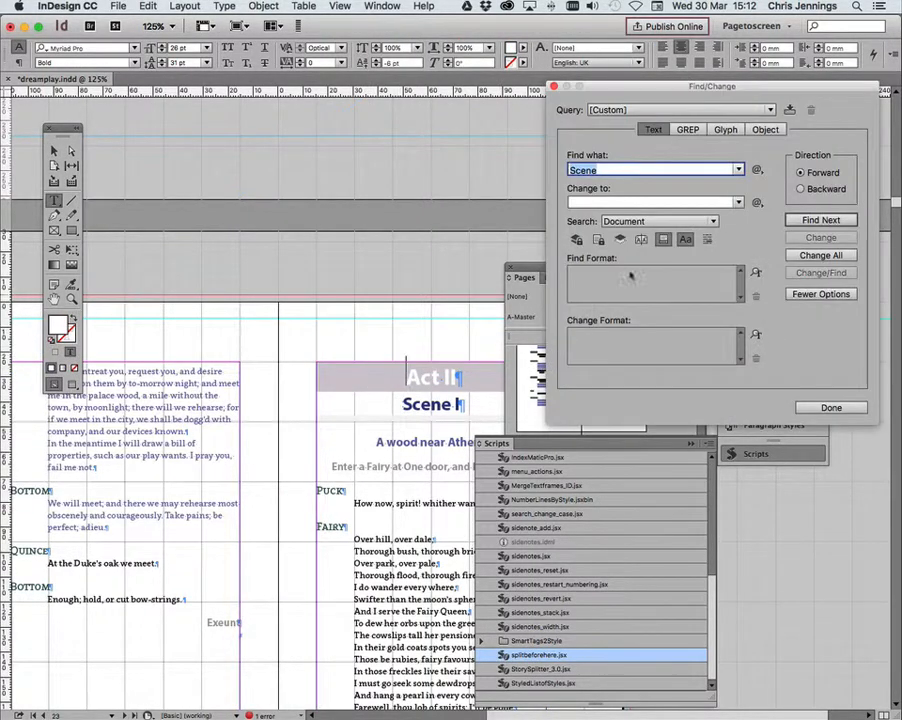
left_click(820, 220)
left_click(820, 220)
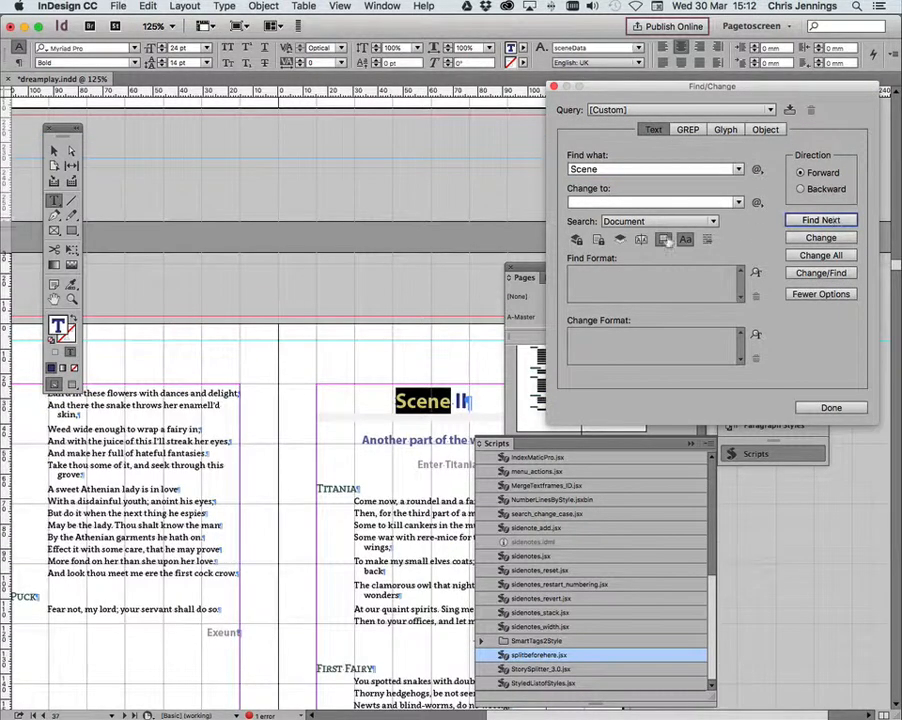
left_click(54, 150)
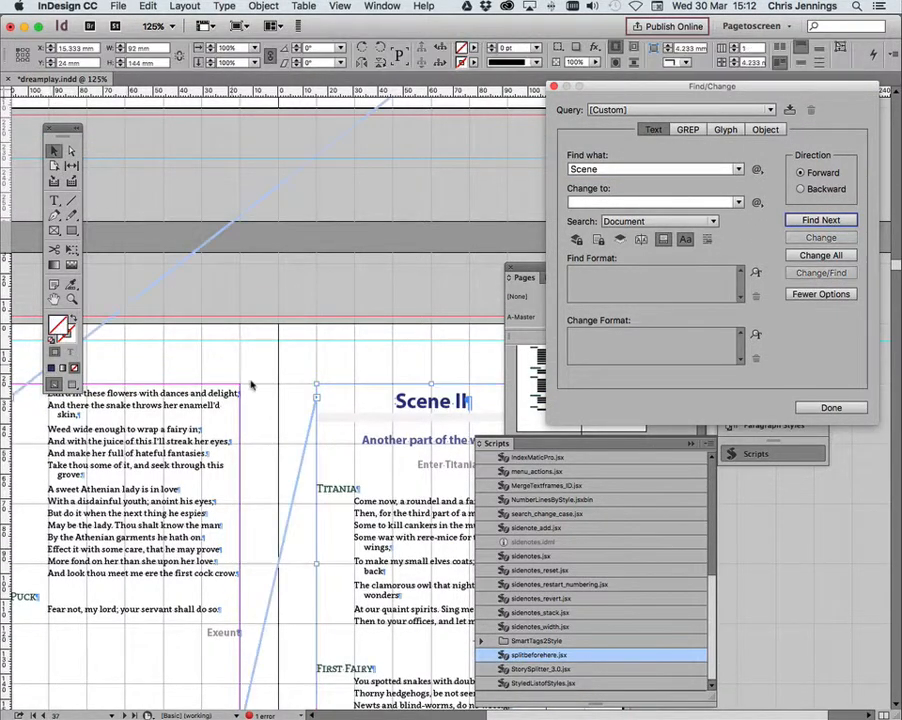
left_click(347, 445)
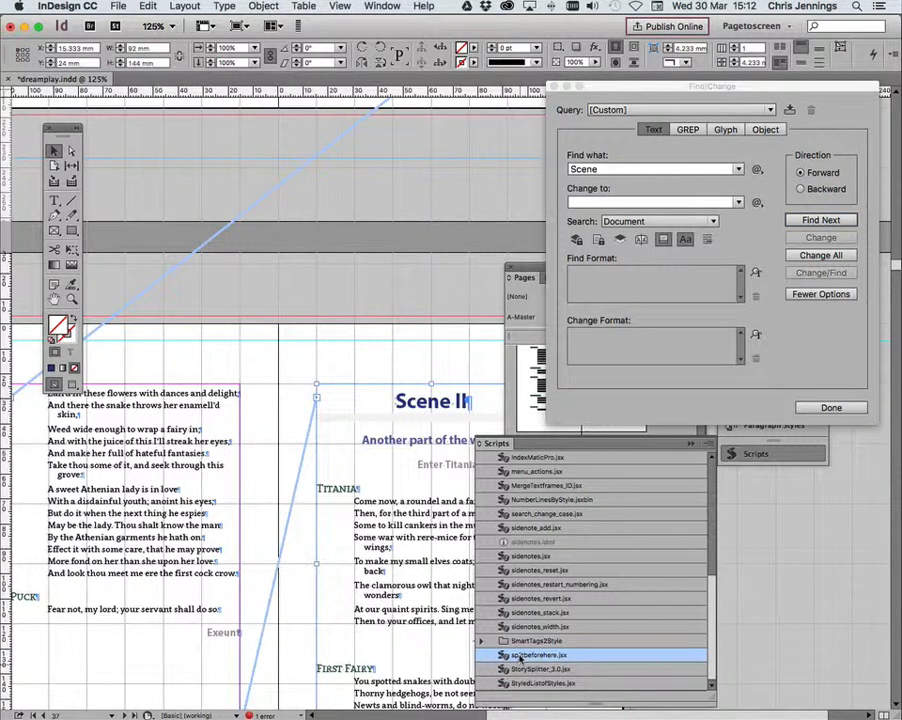
key("t")
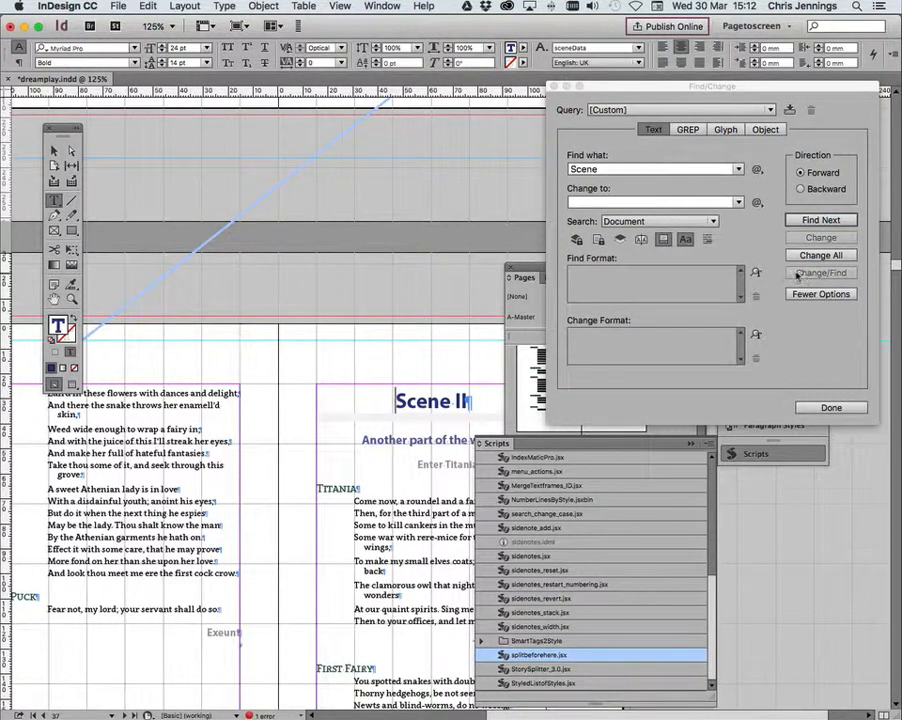
- Find Act III Scene I on page 47, split the story before its frame with splitbeforehere.jsx and check its threading
left_click(818, 222)
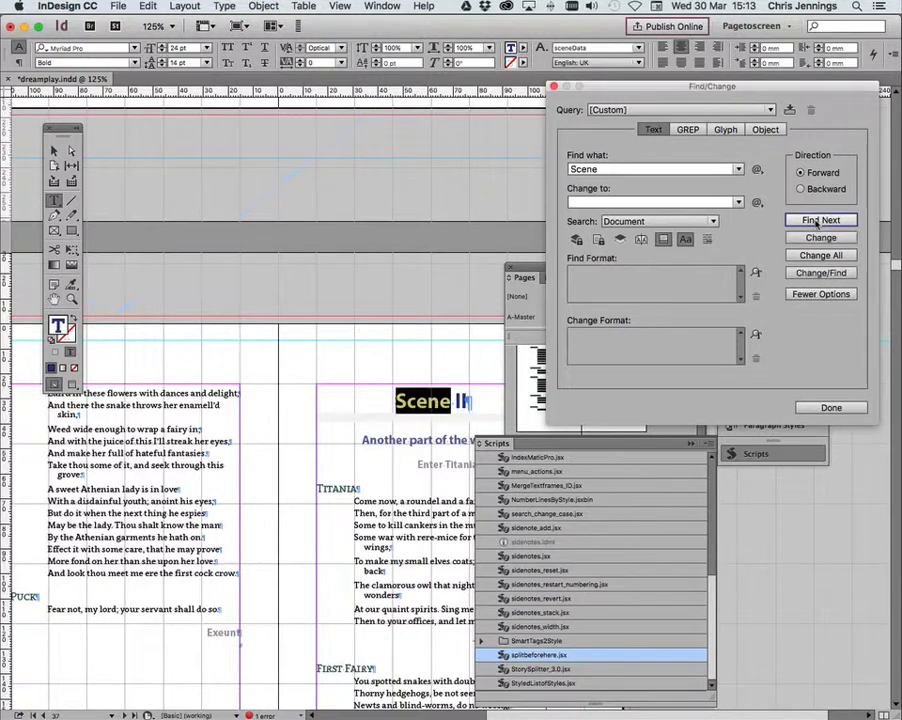
left_click(818, 222)
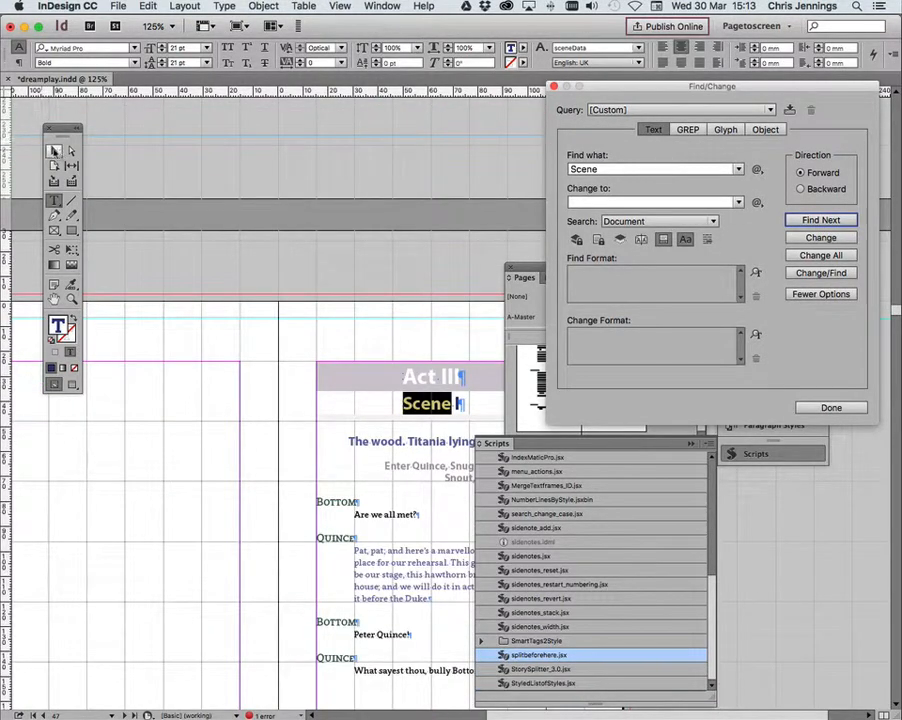
key("Escape")
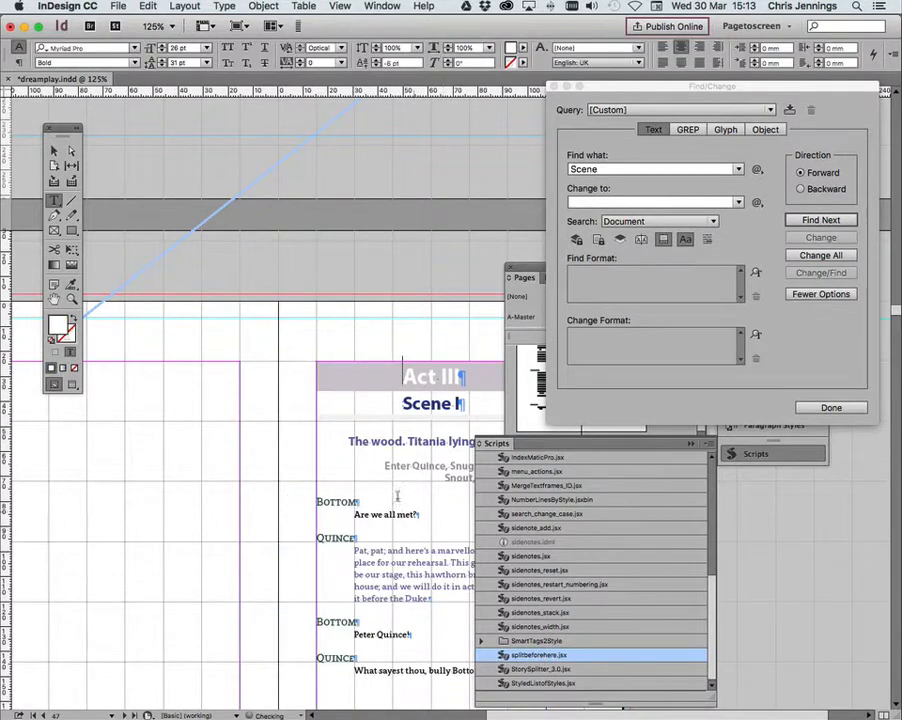
left_click(821, 220)
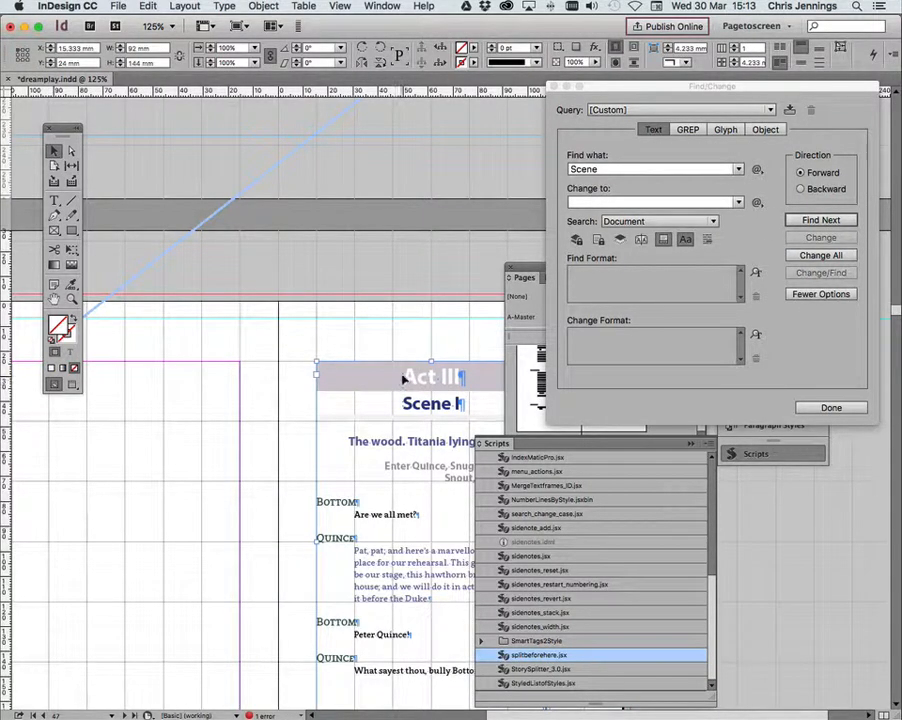
- Find the Scene II heading on page 61 and split the story before its frame with splitbeforehere.jsx
left_click(815, 221)
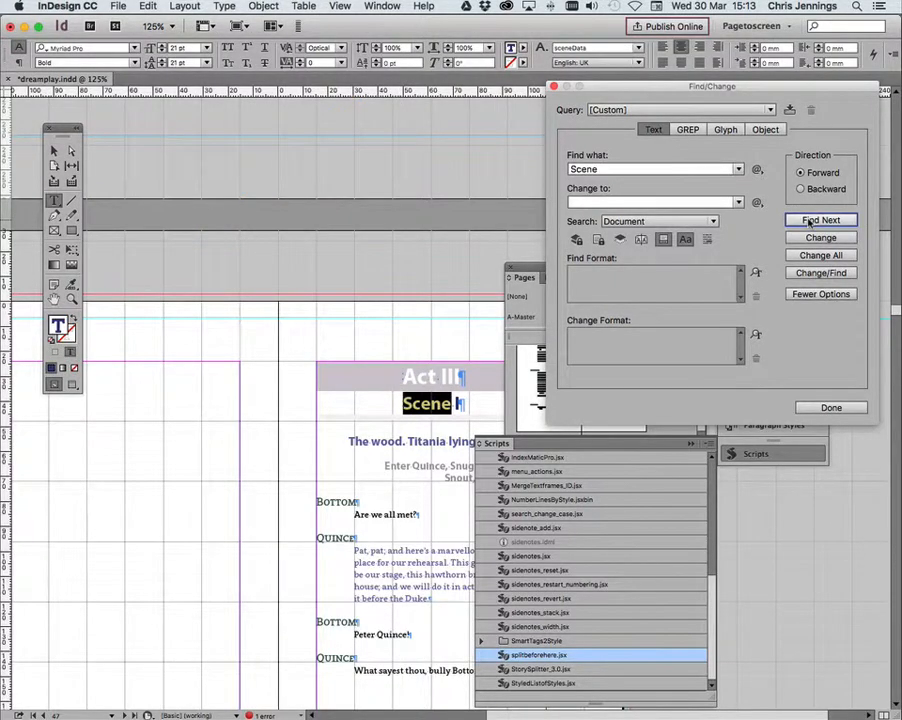
left_click(815, 221)
key("Escape")
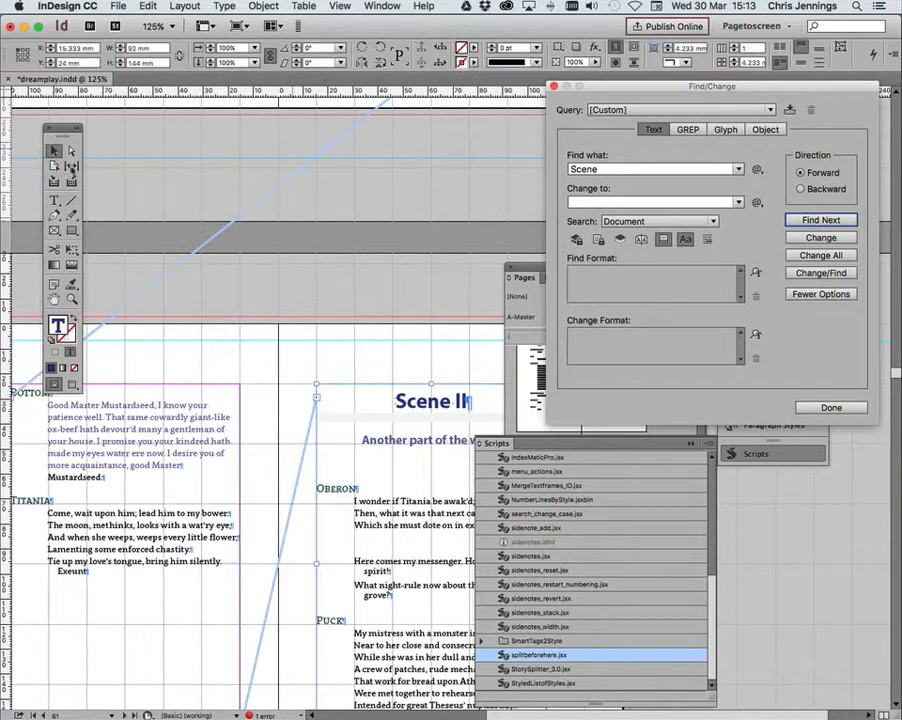
left_click(378, 425)
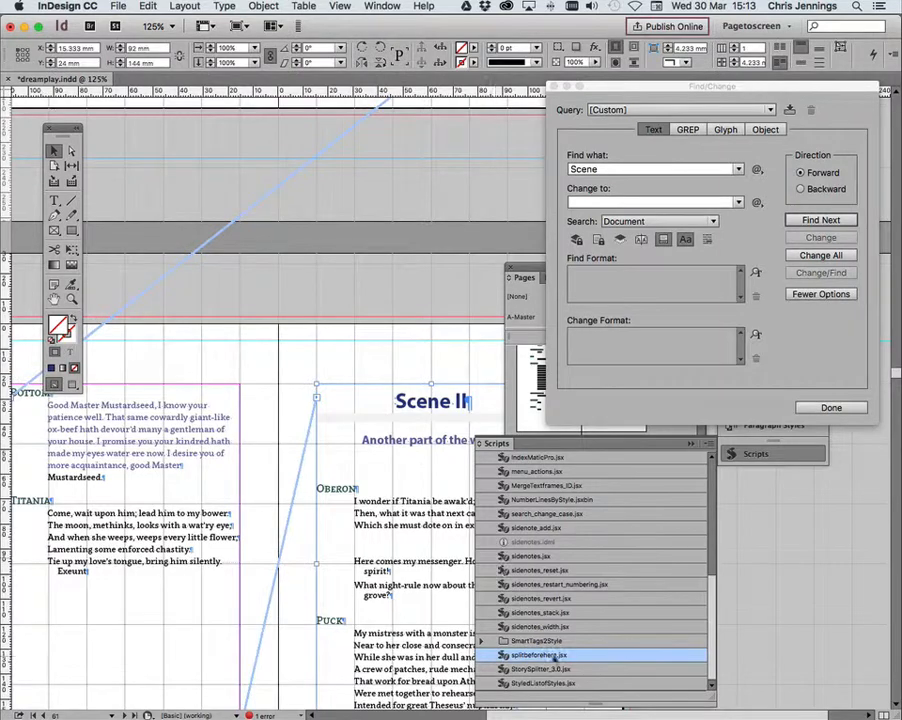
- Continue searching for "Scene" to Act V Scene I on page 107 and split the story before its frame with splitbeforehere.jsx
left_click(820, 220)
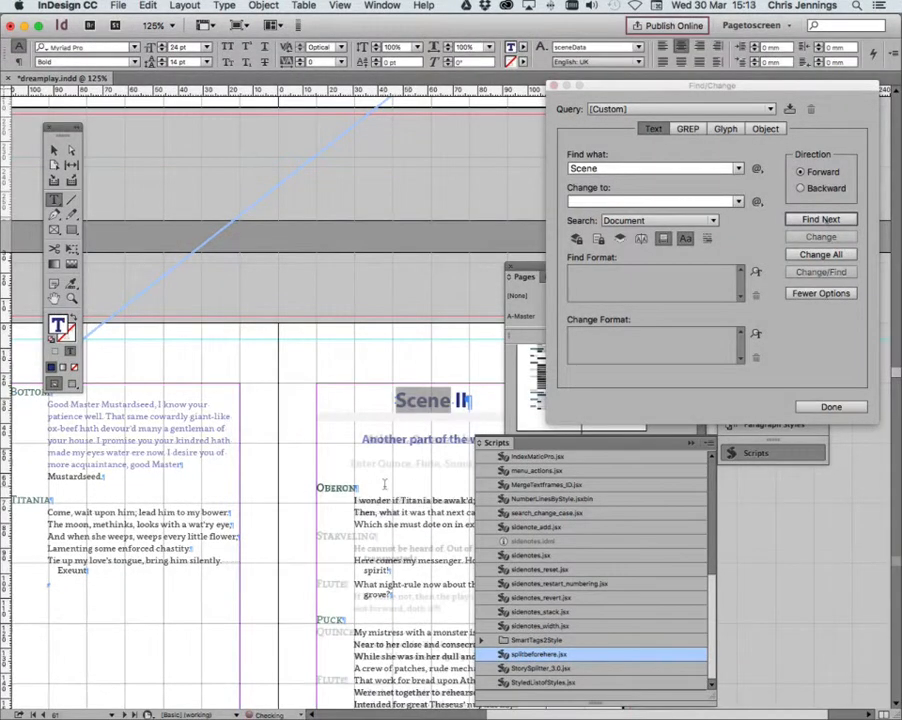
left_click(820, 220)
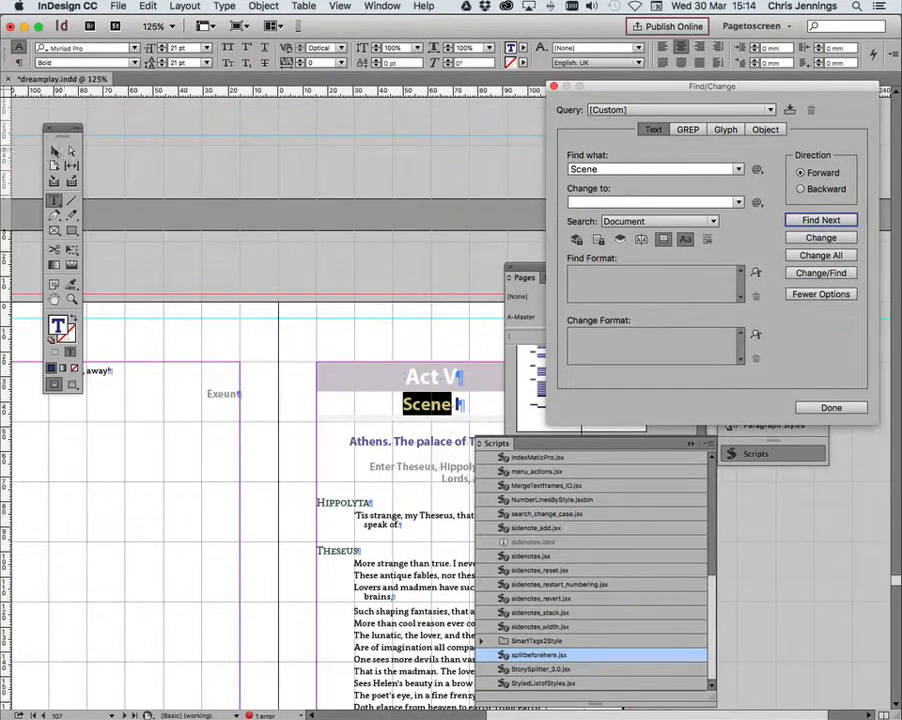
left_click(54, 150)
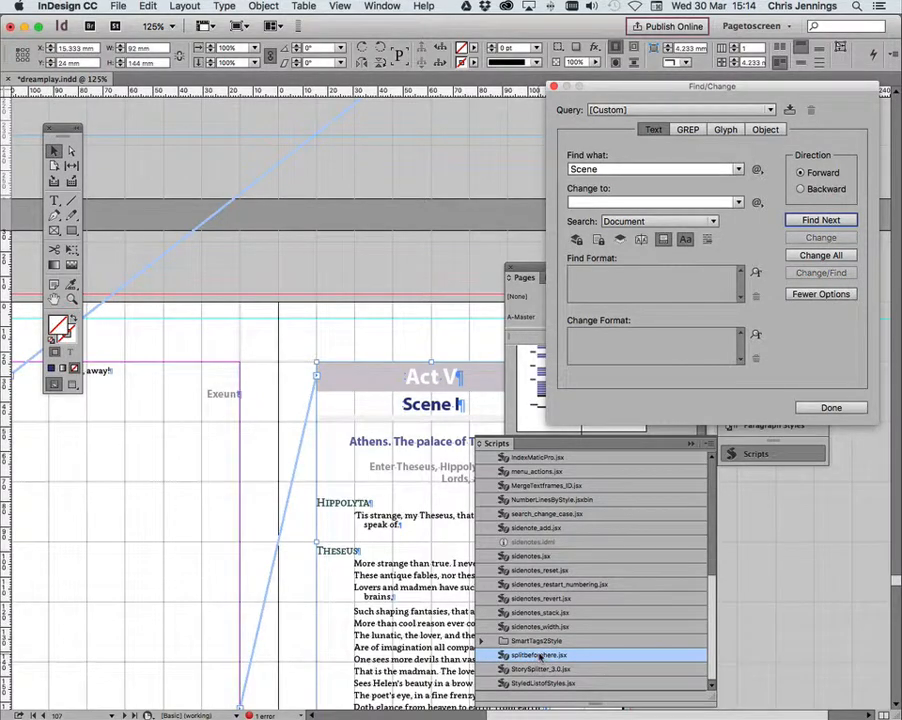
double_click(532, 655)
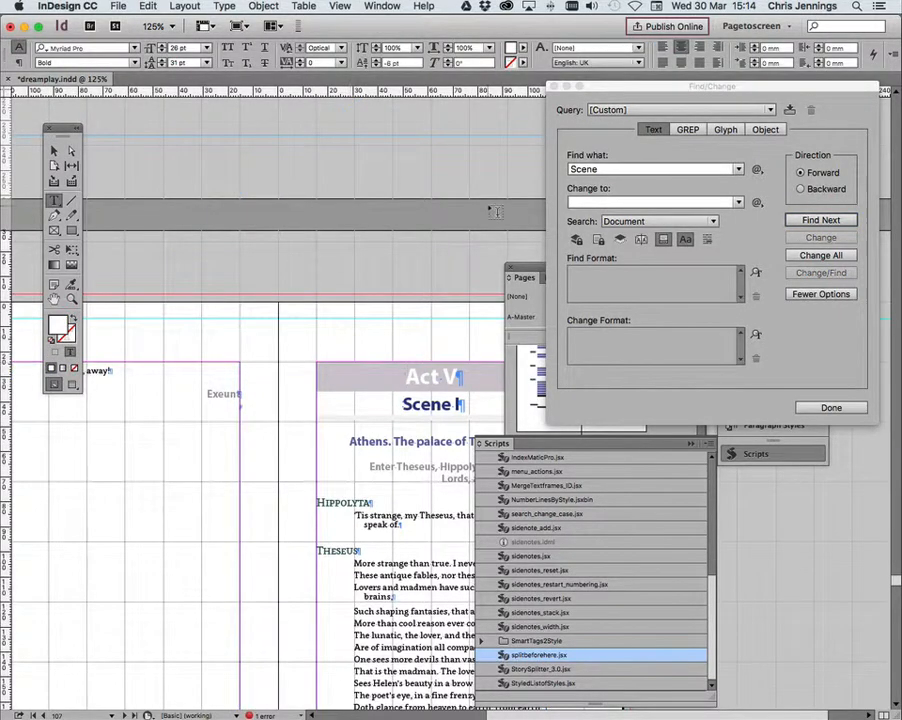
- Inspect the threading of the Act V frame on page 107 and search for any further "Scene" heading
key("Escape")
key("x")
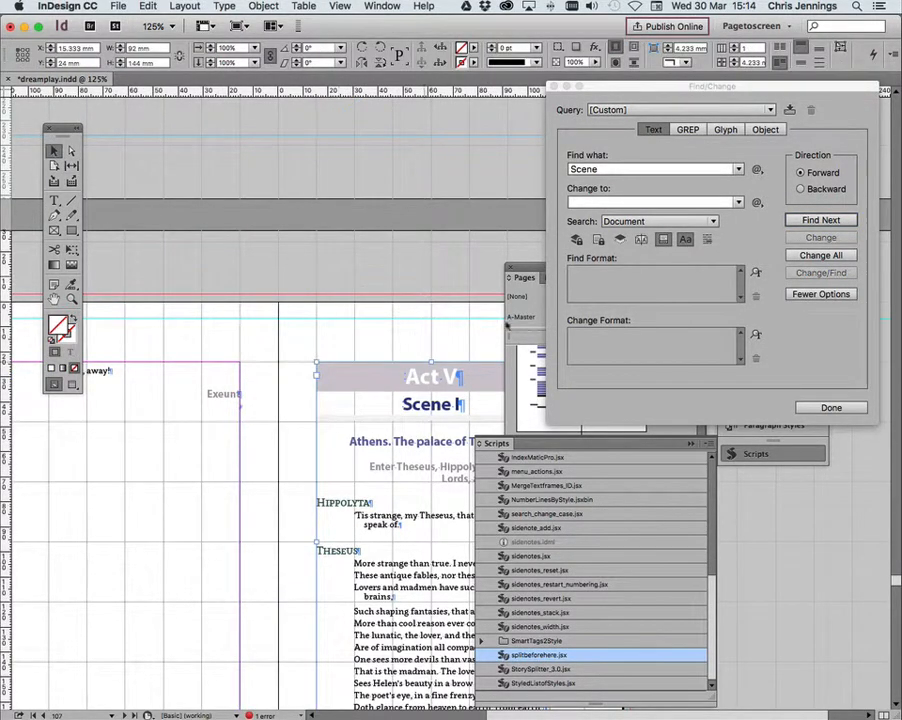
double_click(446, 377)
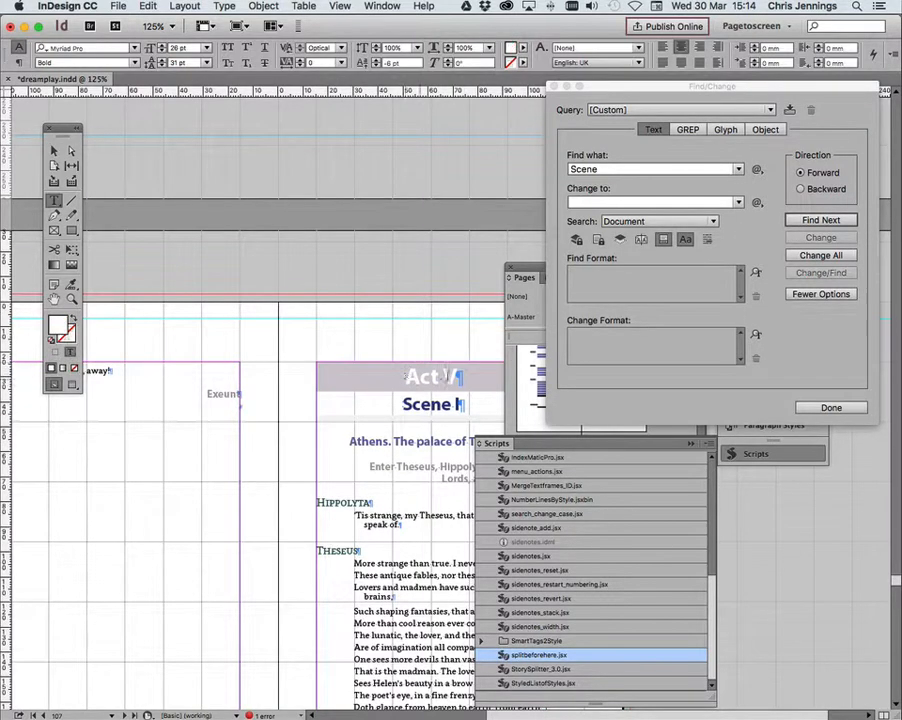
key("Return")
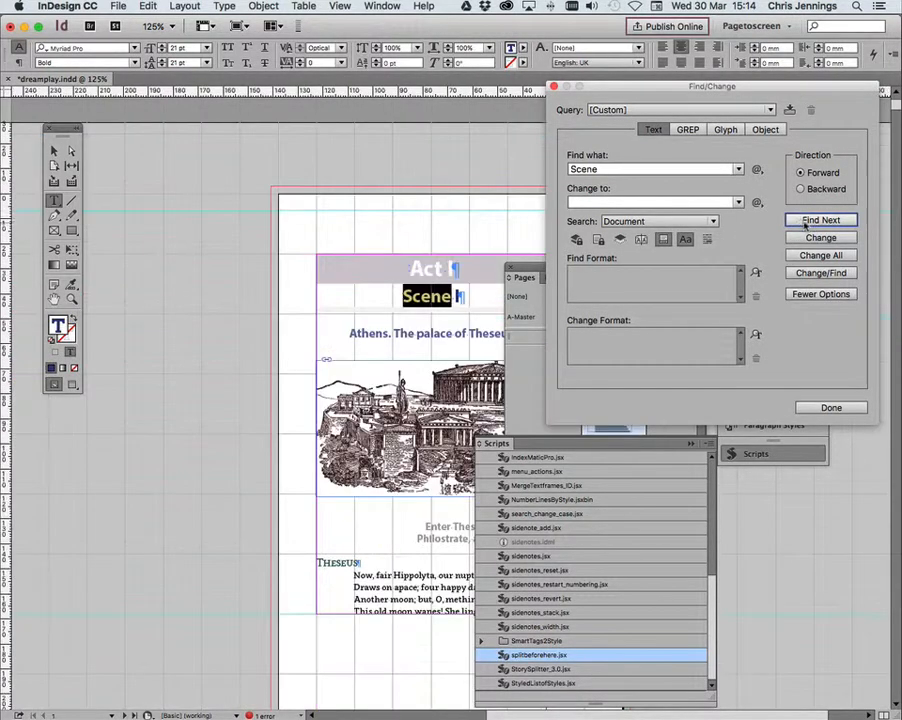
- Save dreamplay.indd, close the Find/Change dialog and collapse the Scripts panel
left_click(290, 207)
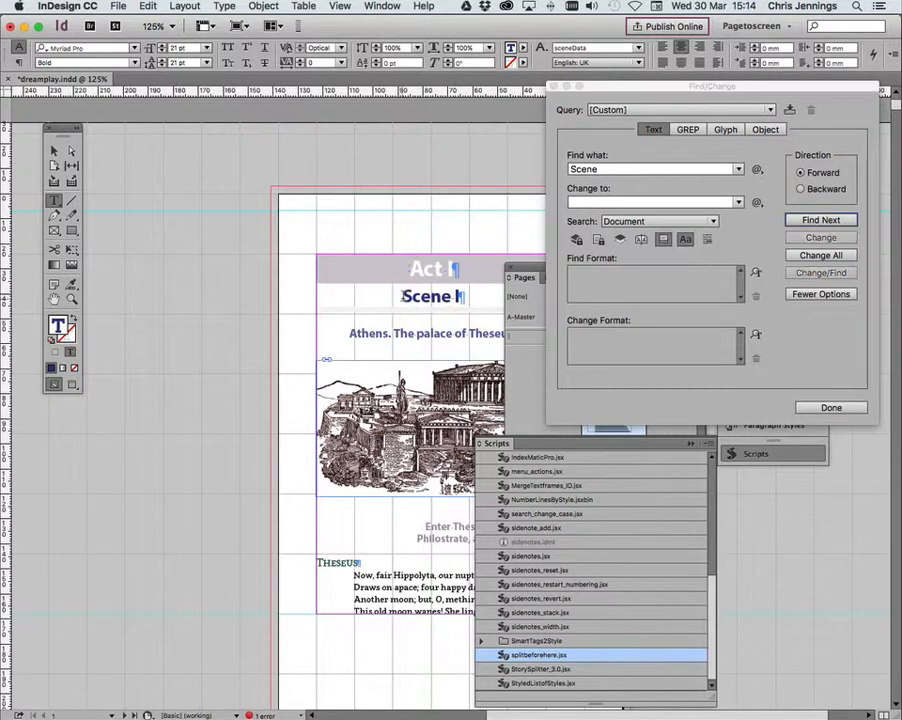
key("Escape")
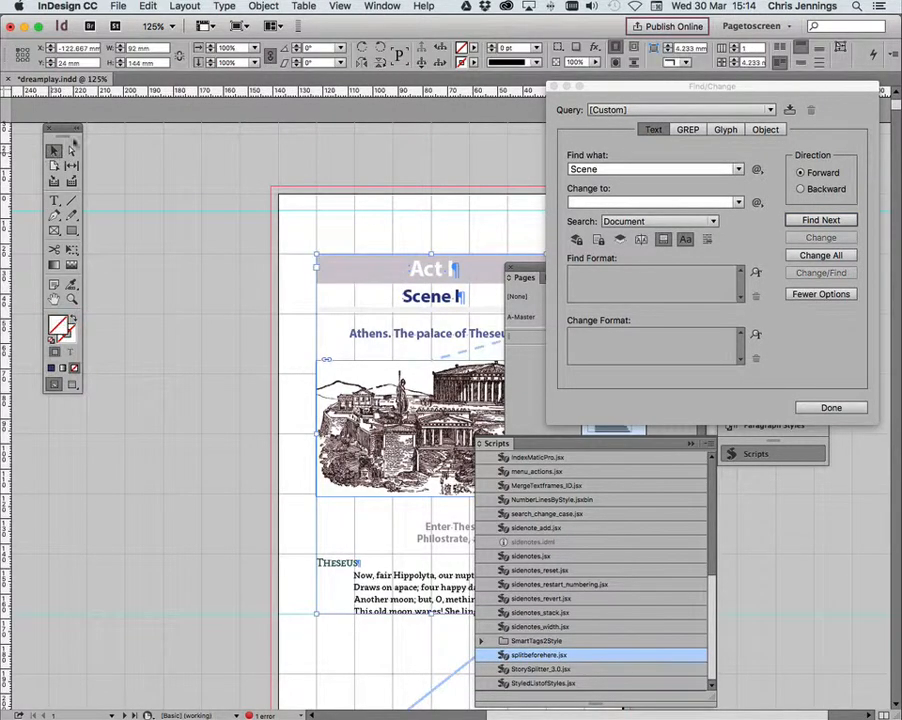
left_click(120, 7)
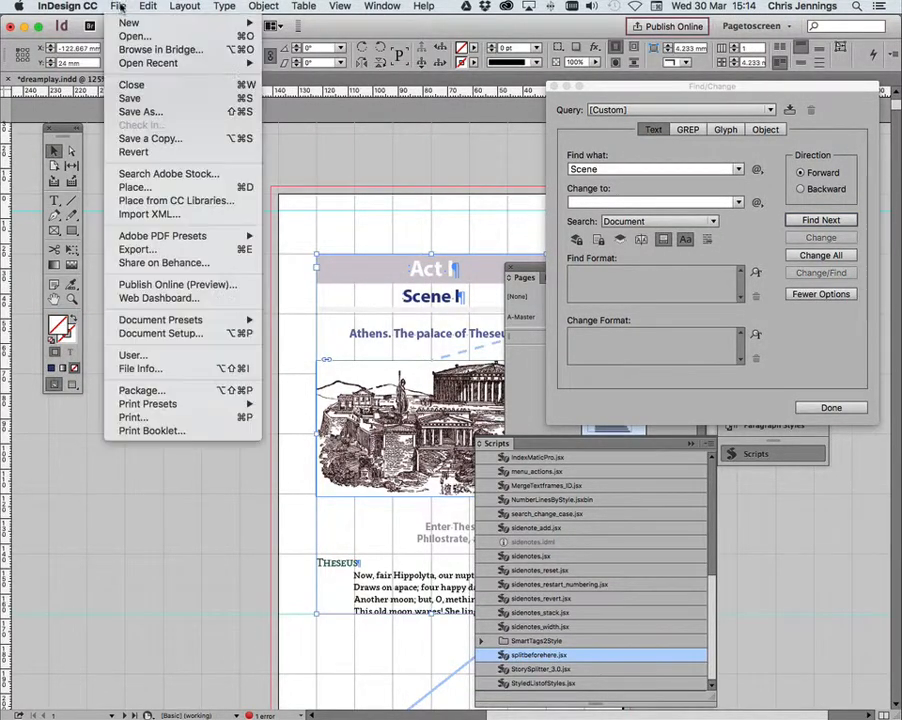
left_click(131, 98)
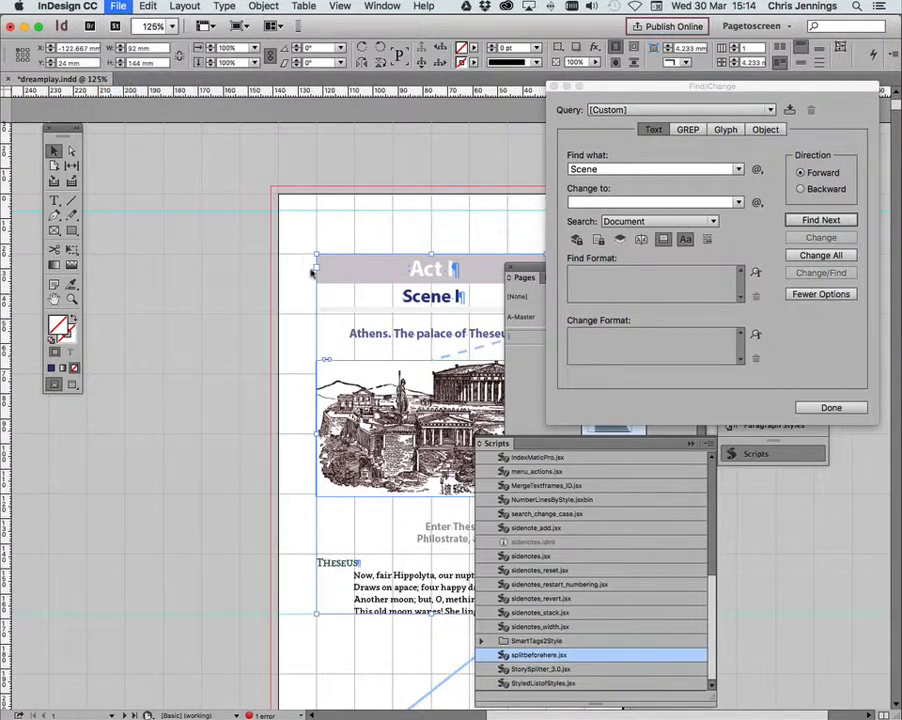
scroll(391, 393, "down", 3)
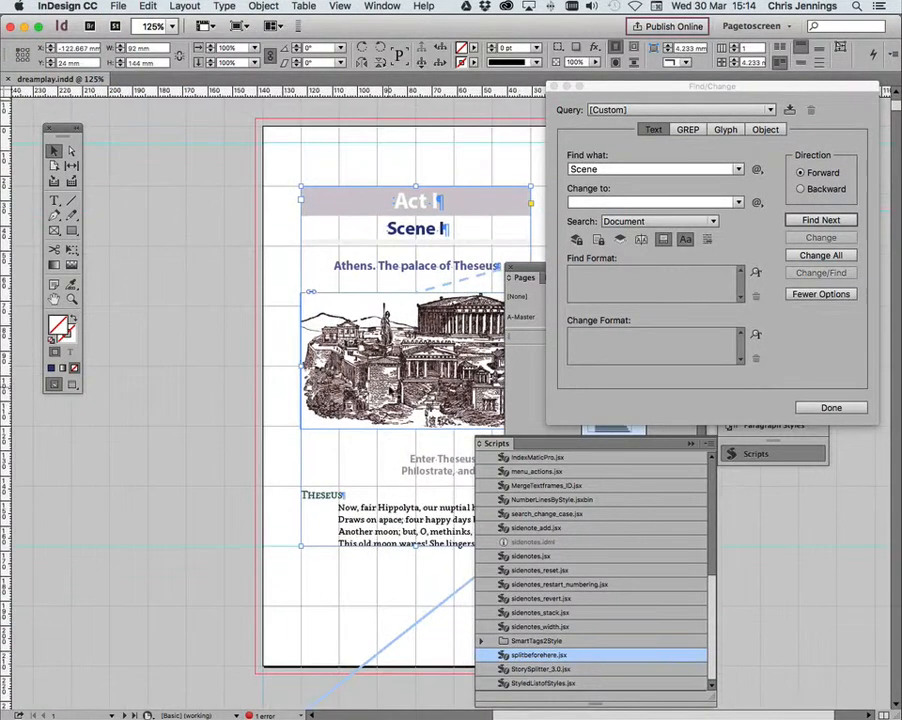
left_click(553, 87)
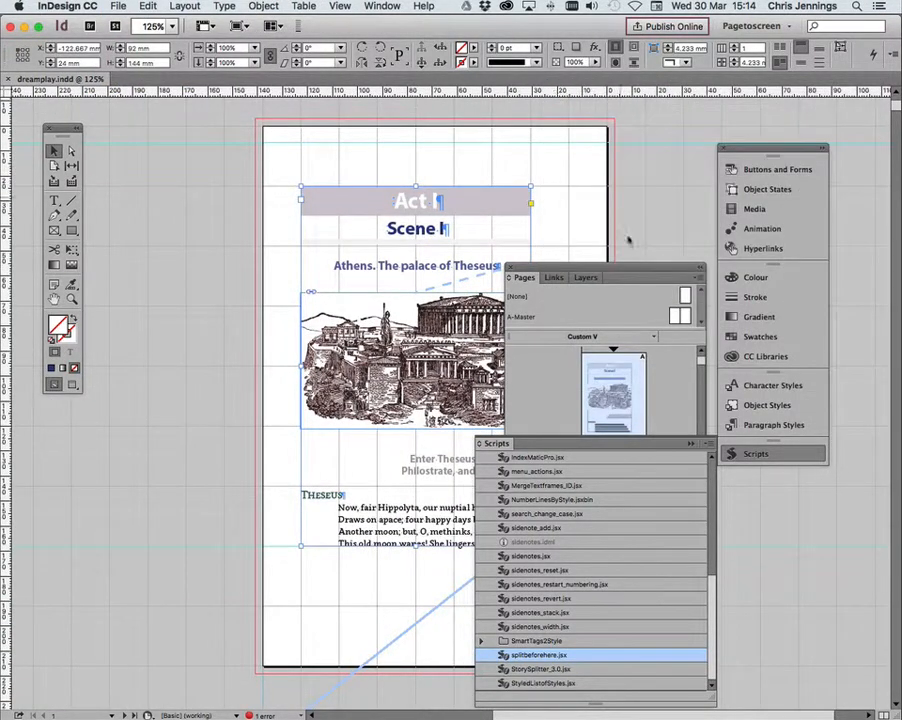
left_click(690, 443)
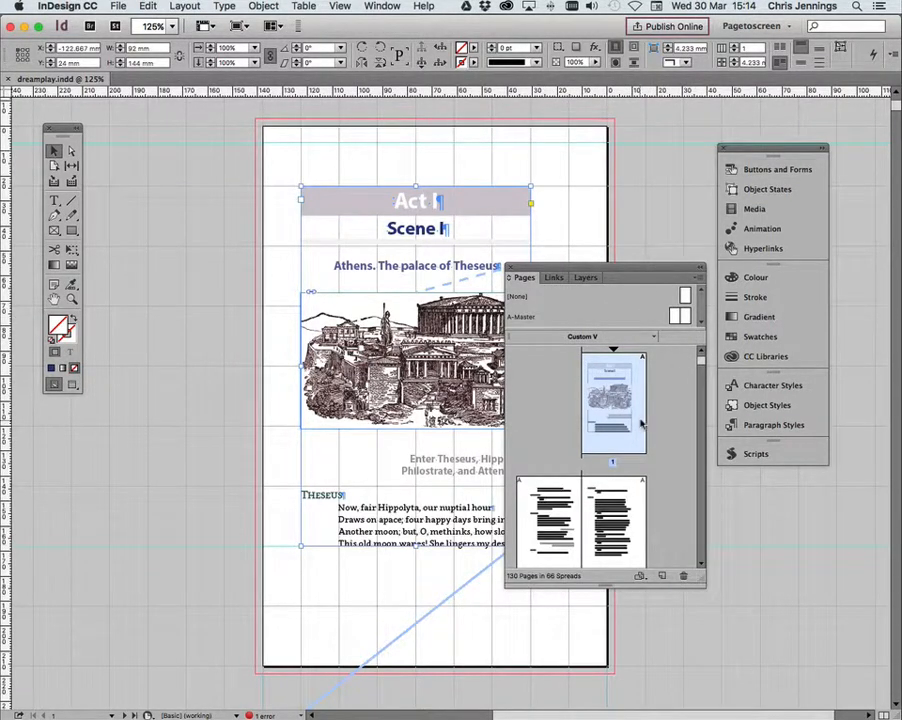
- Locate the Scene II opening after Act I Scene I in the page thumbnails and go to page 15
scroll(621, 410, "down", 10)
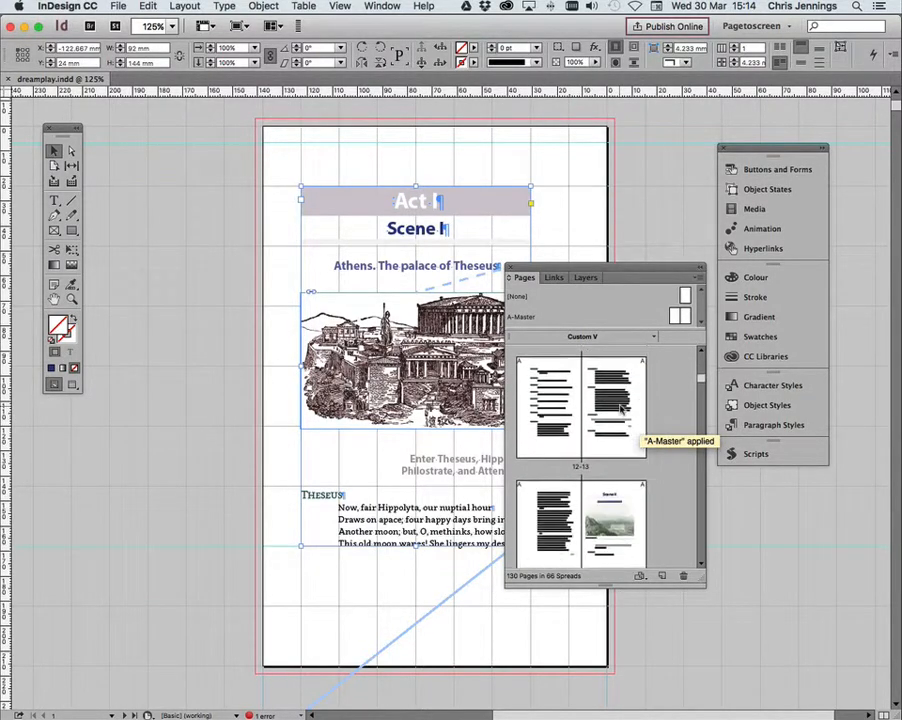
scroll(621, 420, "down", 3)
left_click(621, 450)
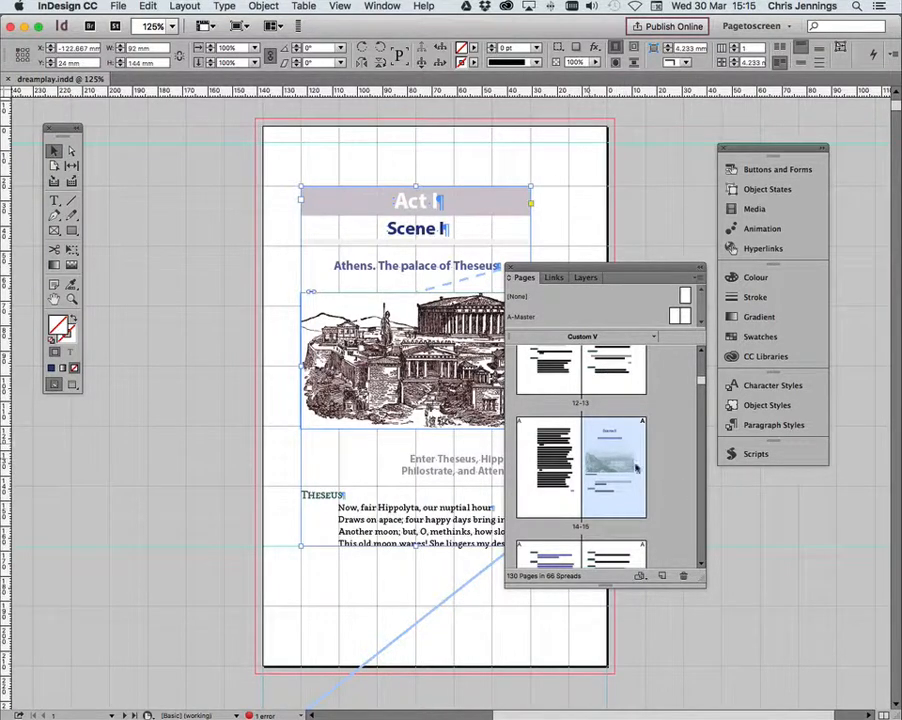
double_click(621, 450)
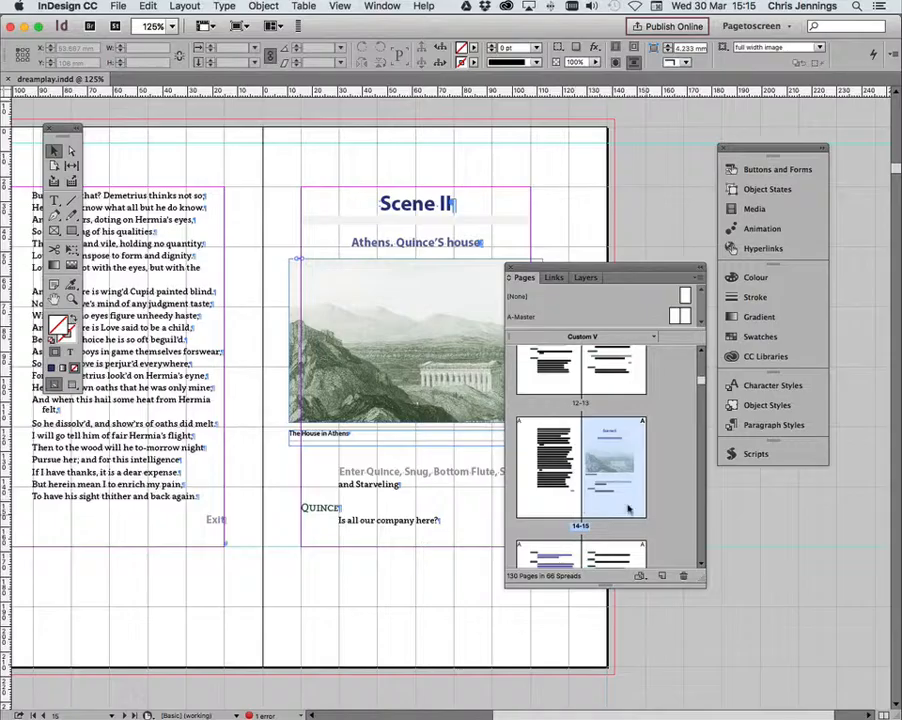
- Extract pages 1 to 14 with extractpagesandIDML.jsx and save the resulting files in the extracted folder
left_click(752, 453)
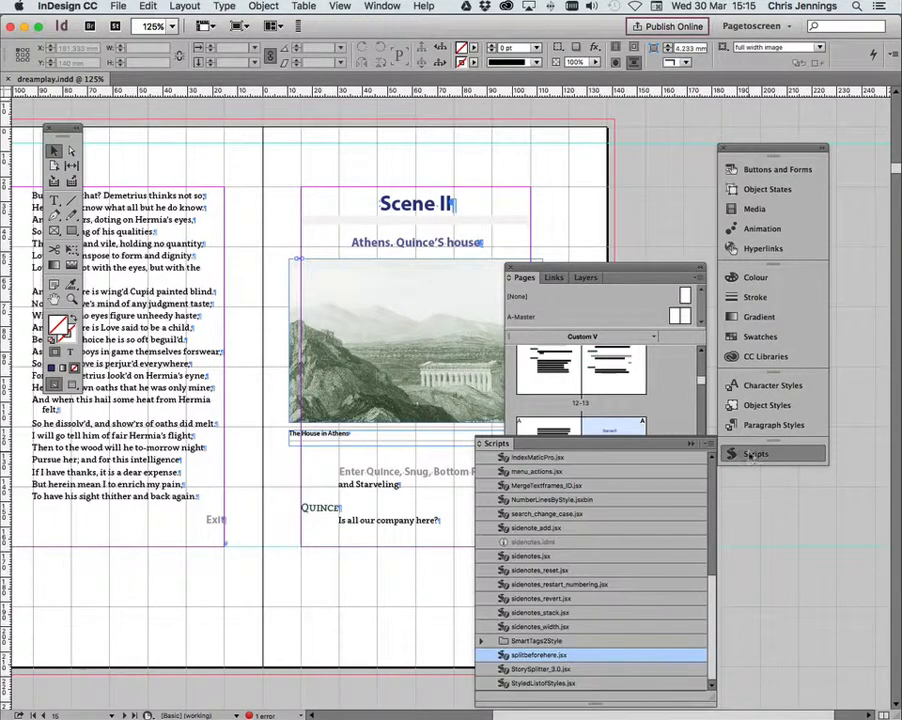
scroll(563, 622, "up", 10)
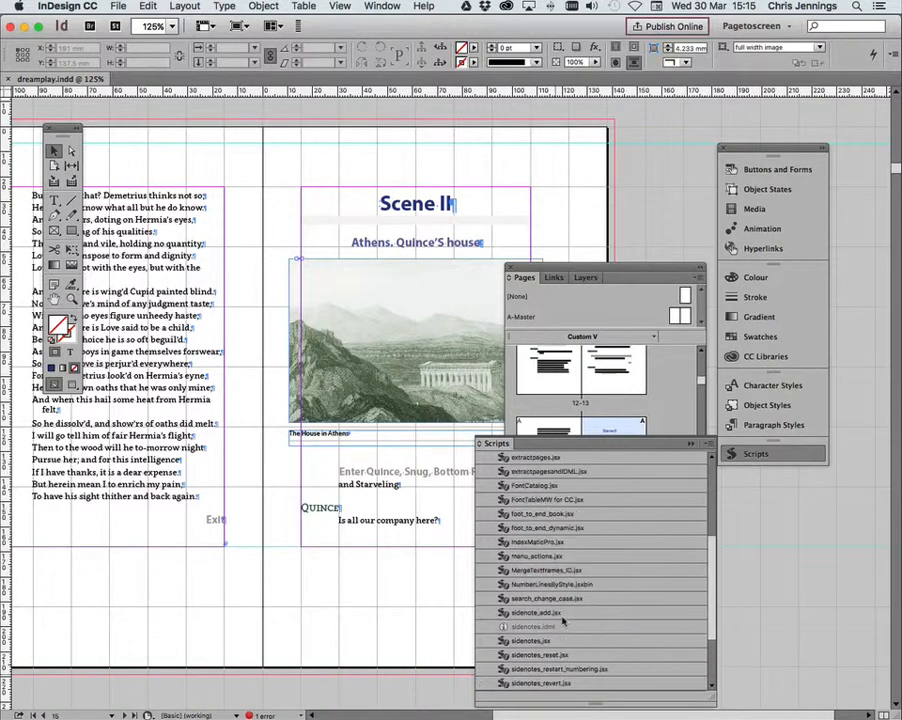
scroll(563, 622, "down", 1)
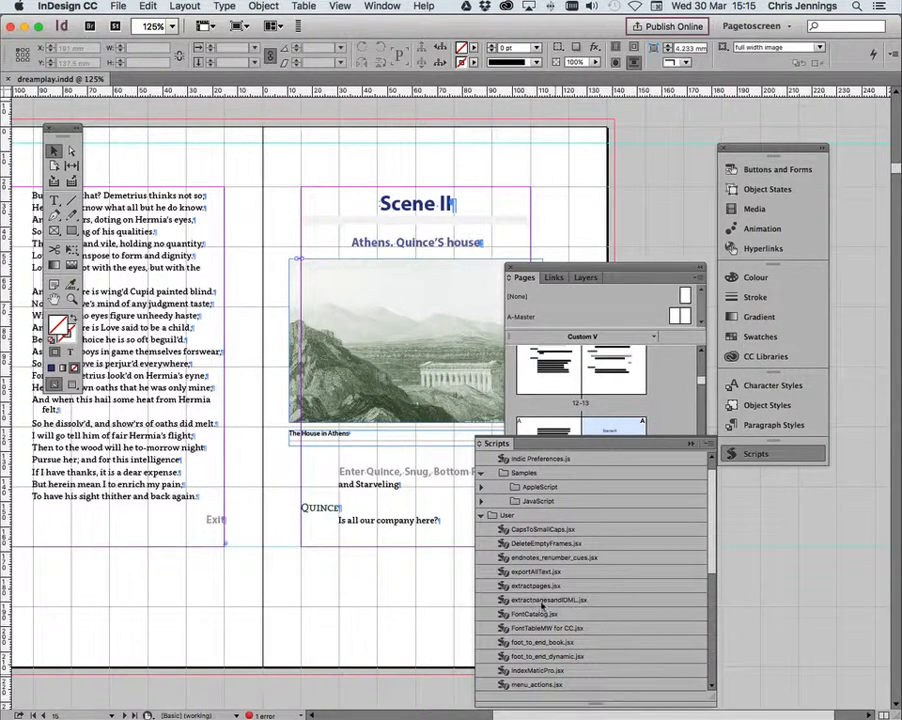
double_click(537, 600)
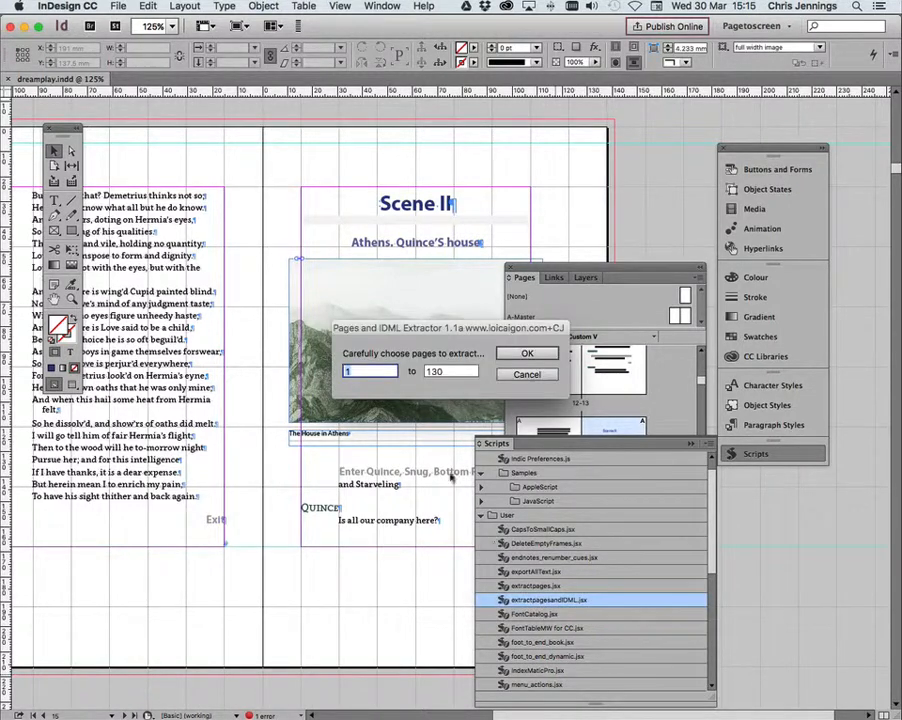
left_click_drag(392, 331, 224, 137)
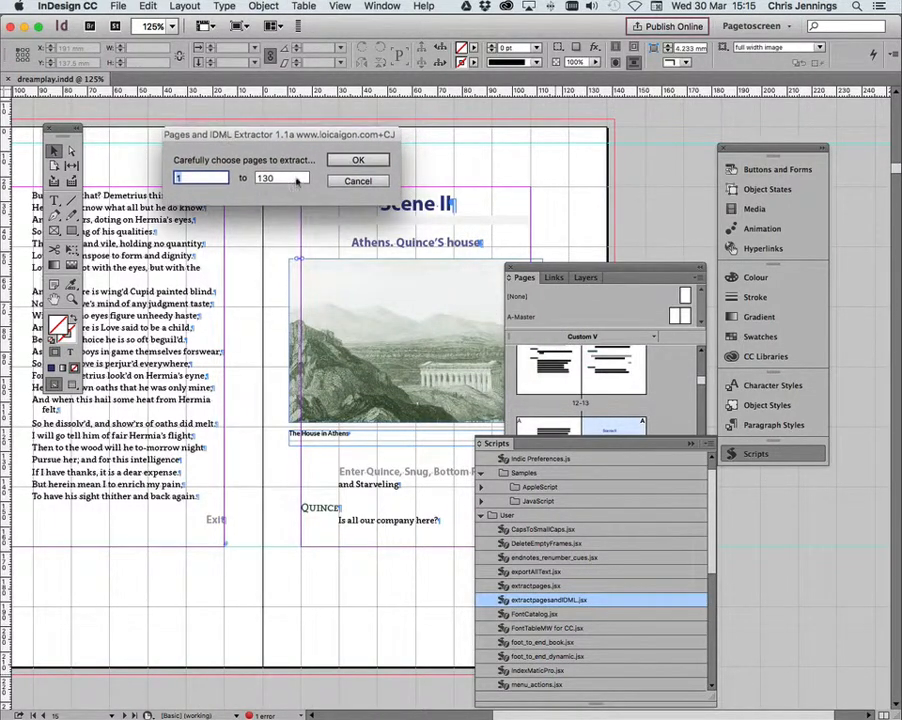
left_click_drag(290, 178, 247, 180)
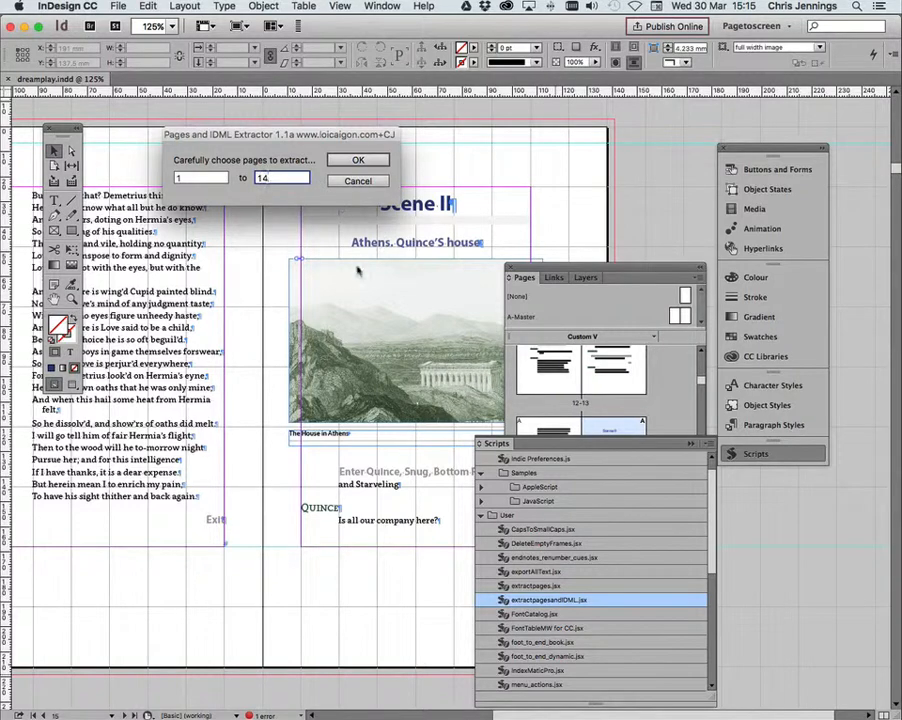
left_click(357, 160)
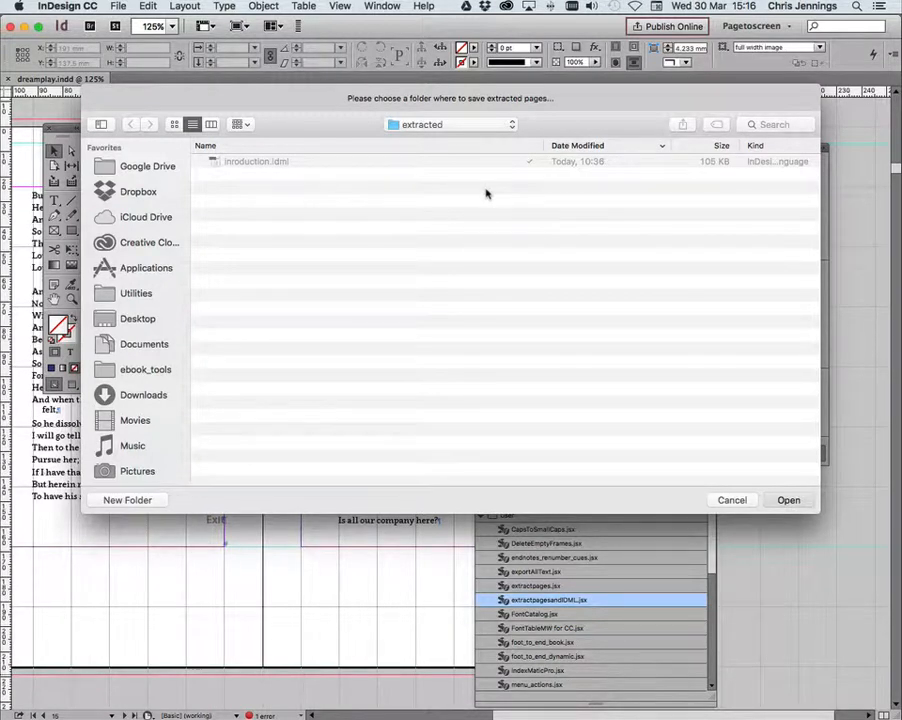
key("Return")
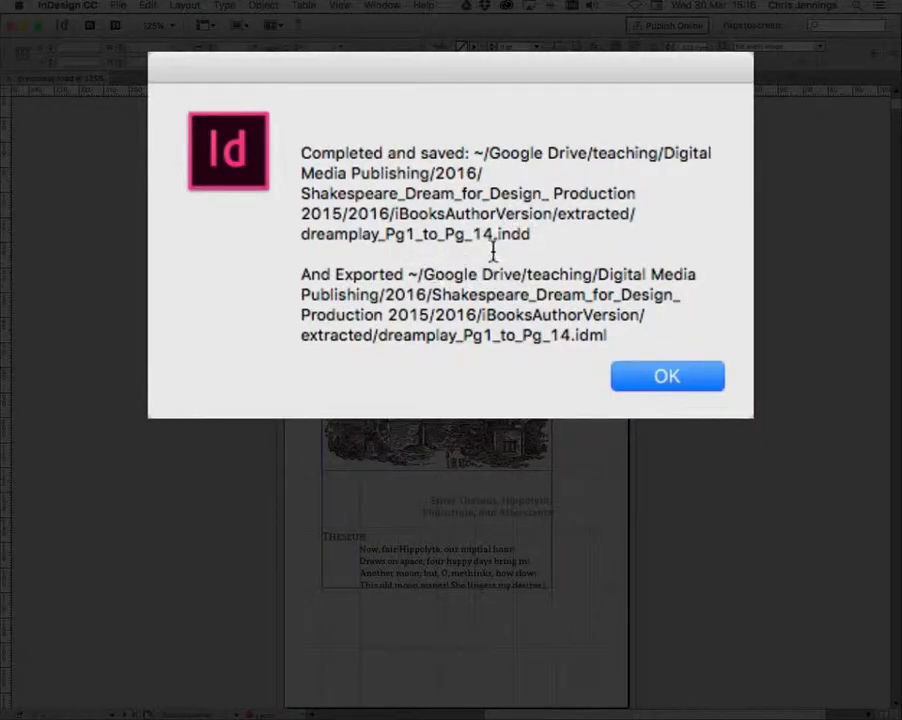
left_click(684, 388)
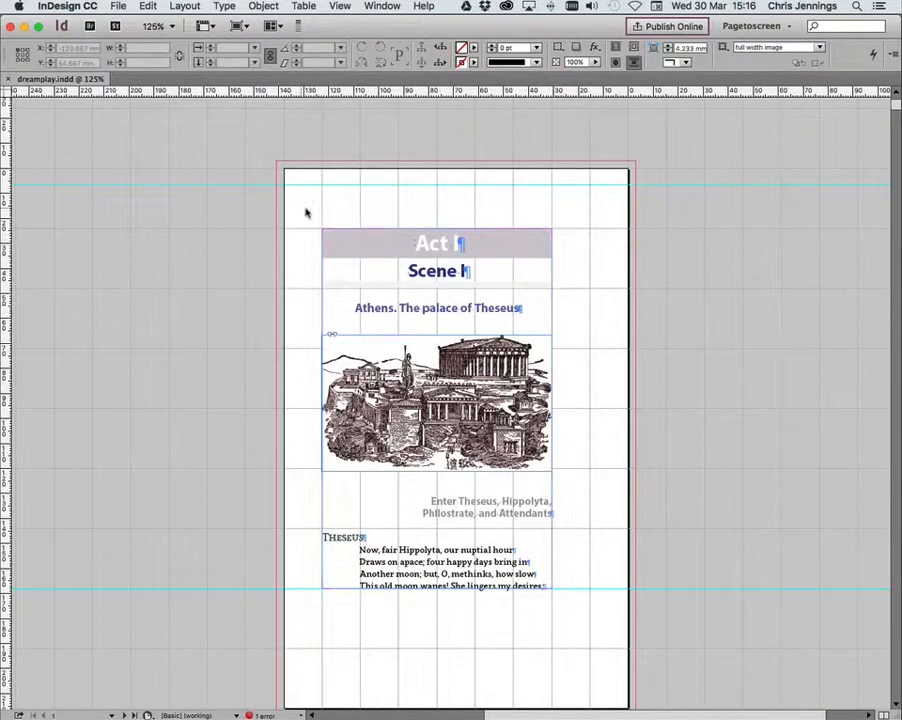
- Check the threading of the main text frame on page 1 and bring the tools and panel dock back into the workspace
scroll(250, 181, "down", 5)
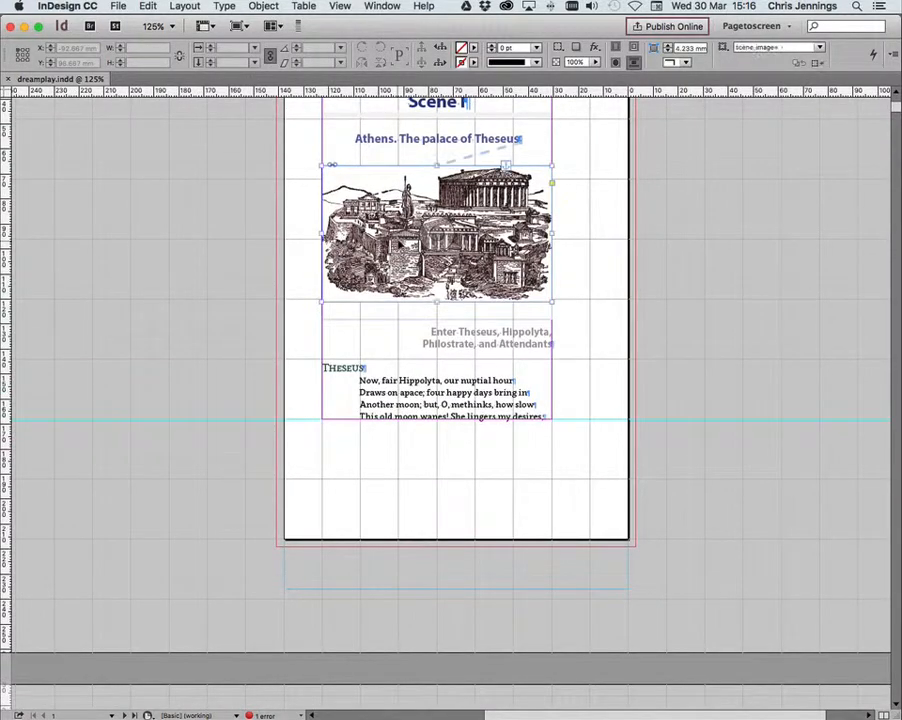
left_click(430, 220)
left_click(541, 379)
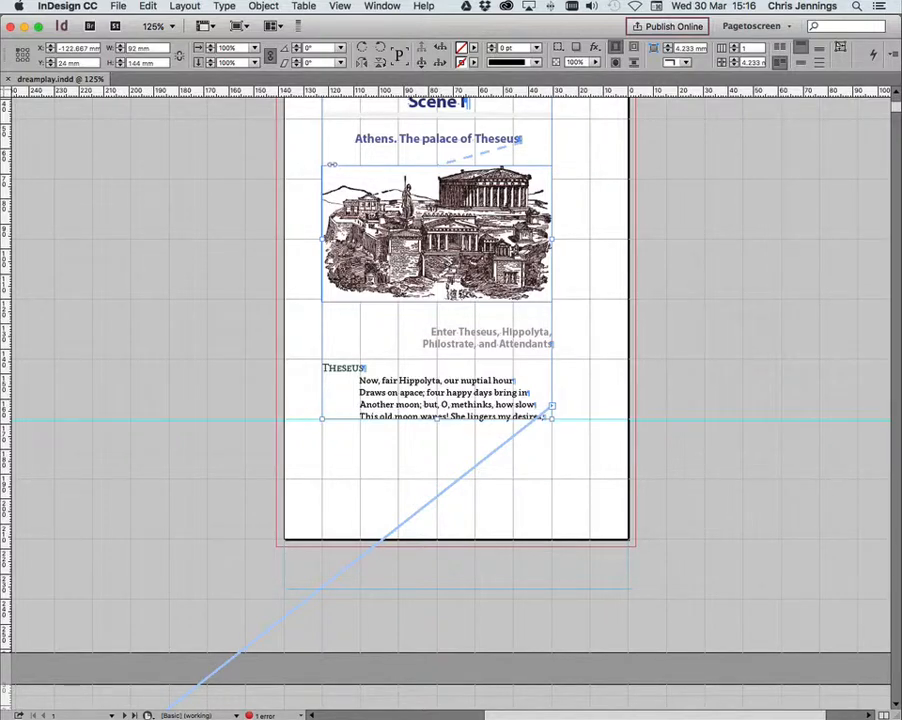
left_click_drag(900, 190, 688, 155)
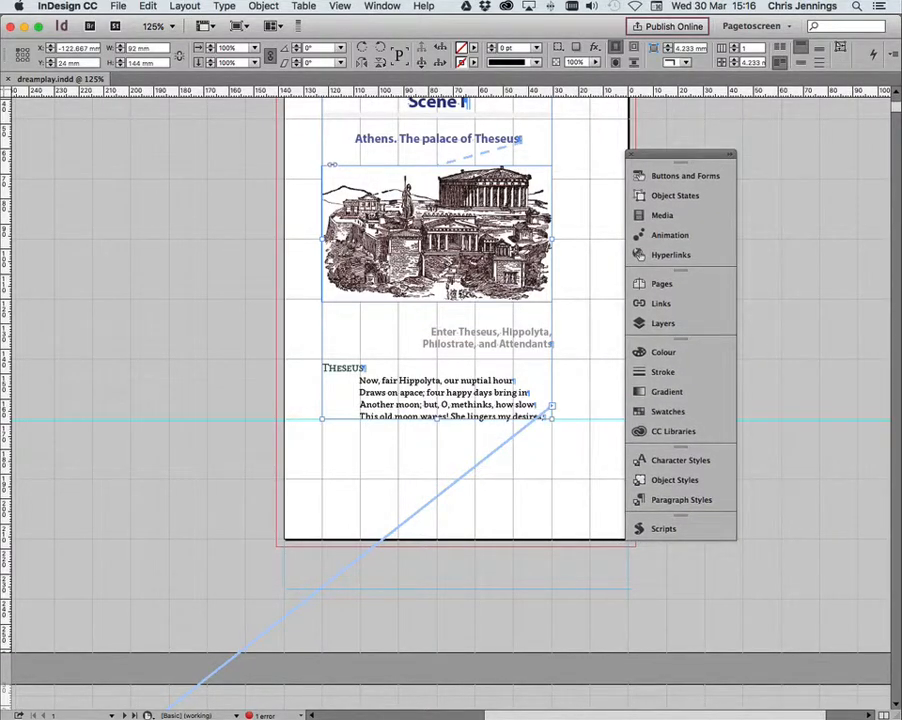
left_click_drag(900, 190, 135, 158)
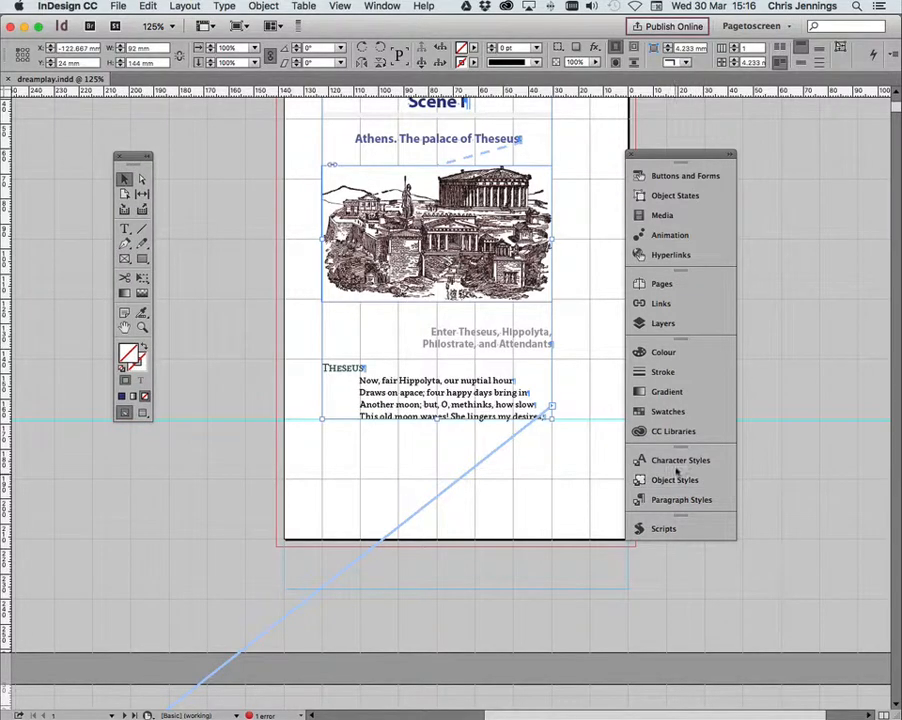
- Examine the page thumbnails to find where Act I Scene II starts and where the following act begins
left_click(663, 284)
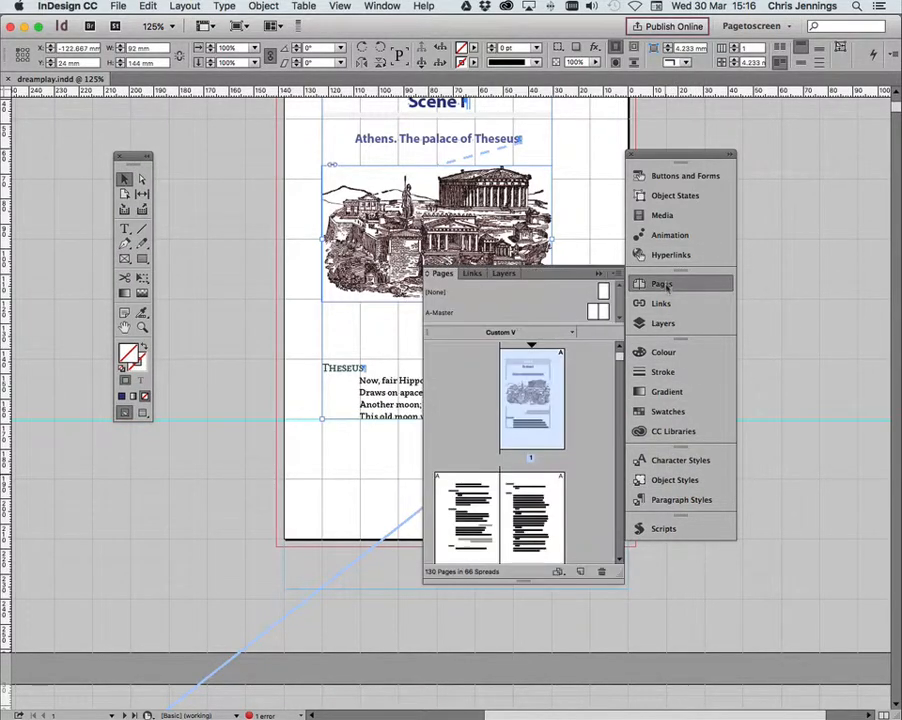
scroll(575, 493, "down", 10)
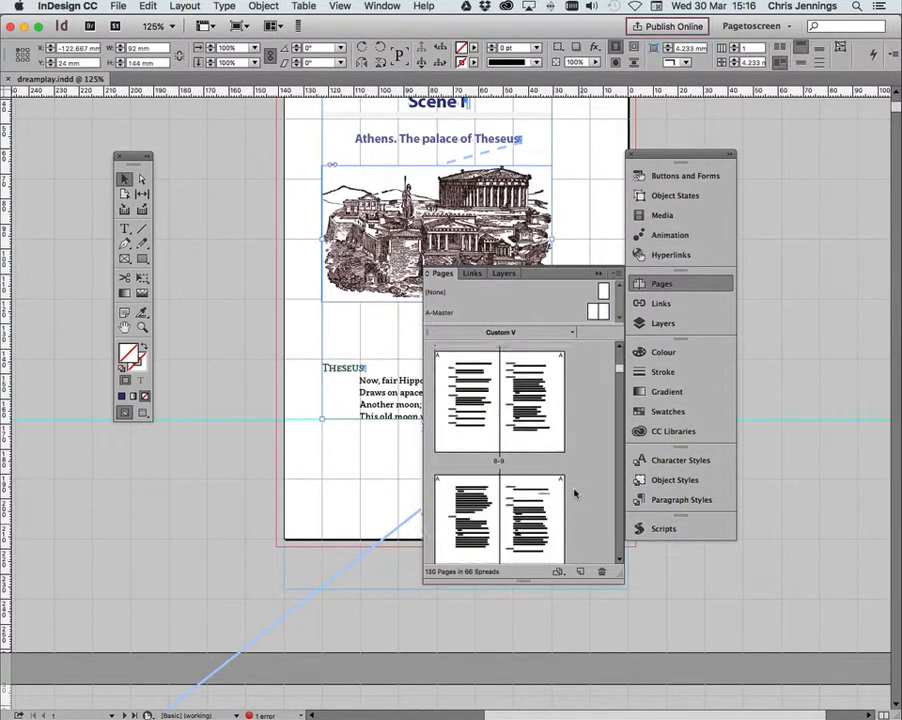
scroll(575, 493, "down", 2)
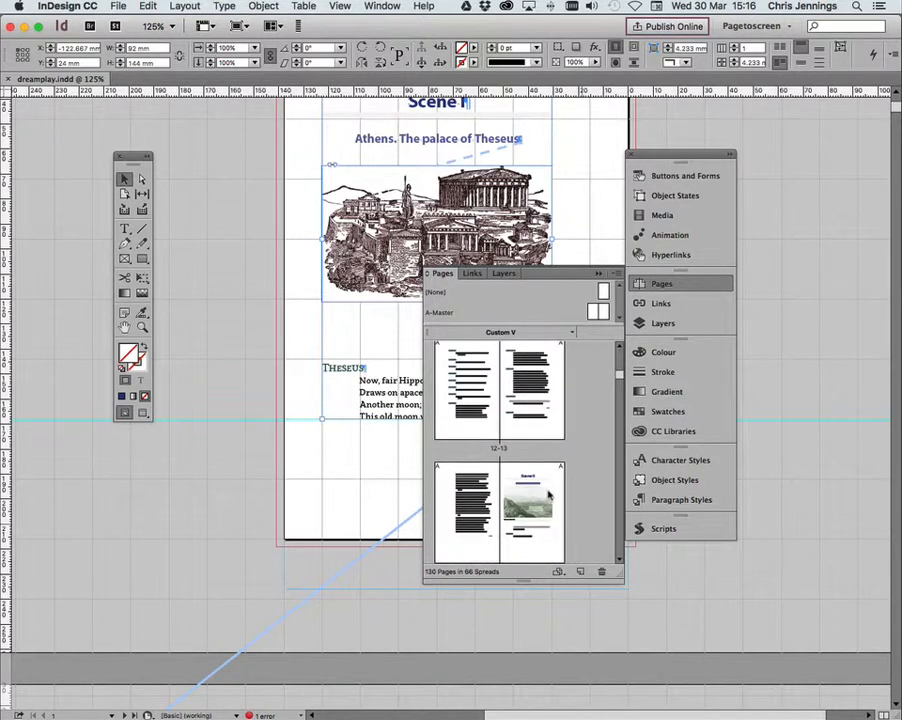
left_click(549, 494)
scroll(584, 475, "down", 2)
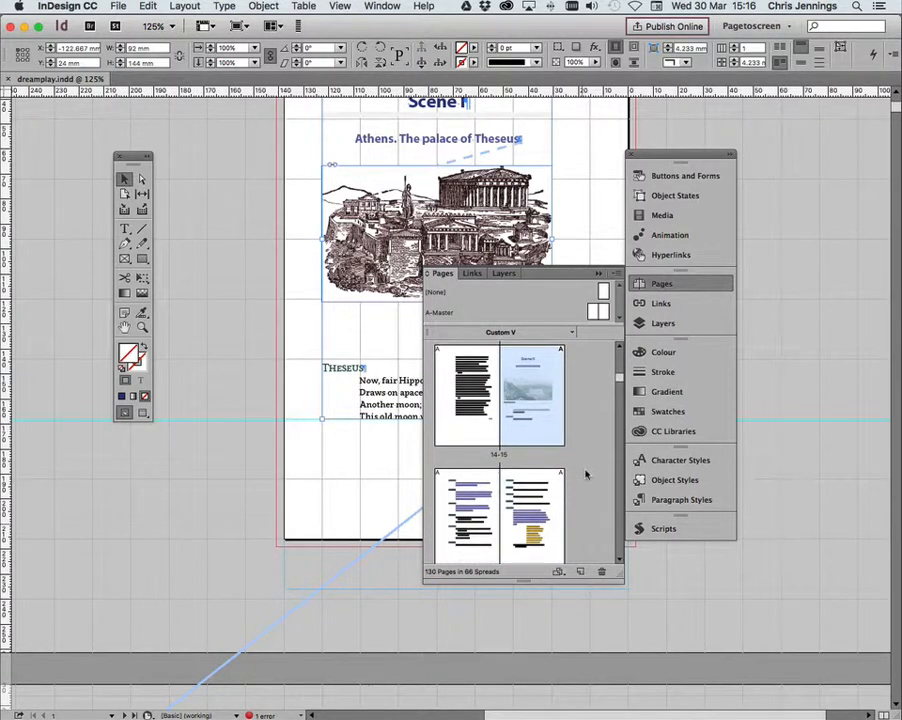
scroll(586, 475, "down", 5)
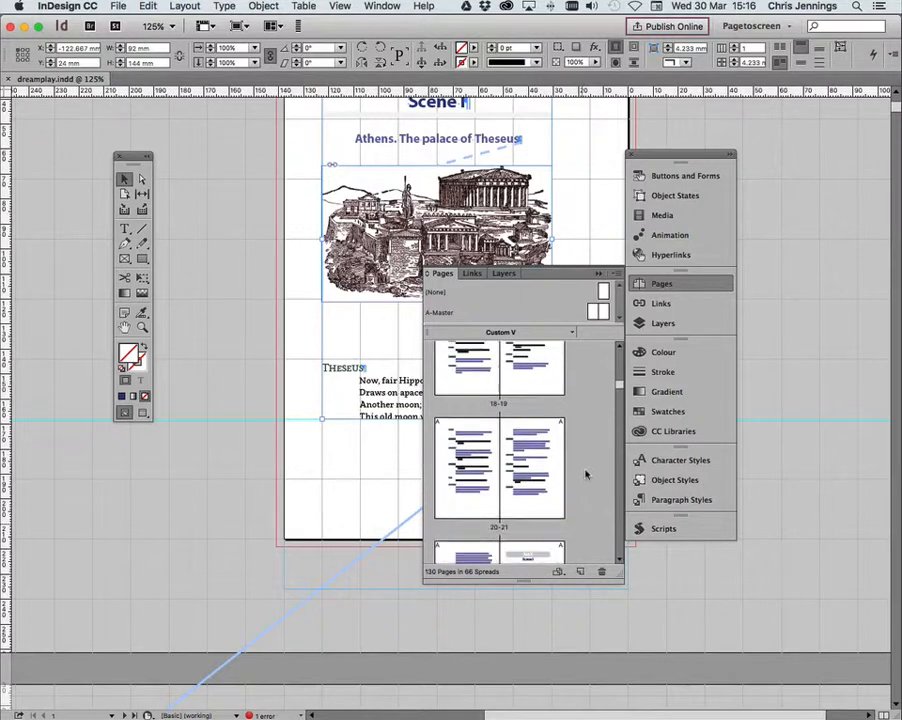
scroll(586, 475, "down", 2)
left_click(505, 505)
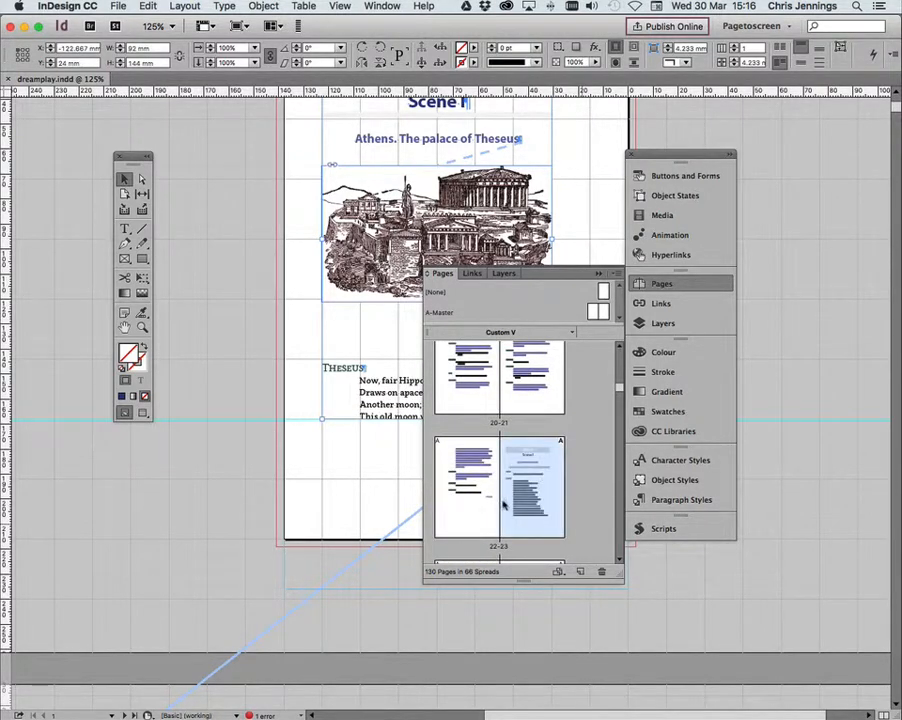
- Extract the Act I Scene II pages up to page 22 with extractpagesandIDML.jsx into the extracted folder and restore the panel dock
left_click(668, 528)
double_click(453, 607)
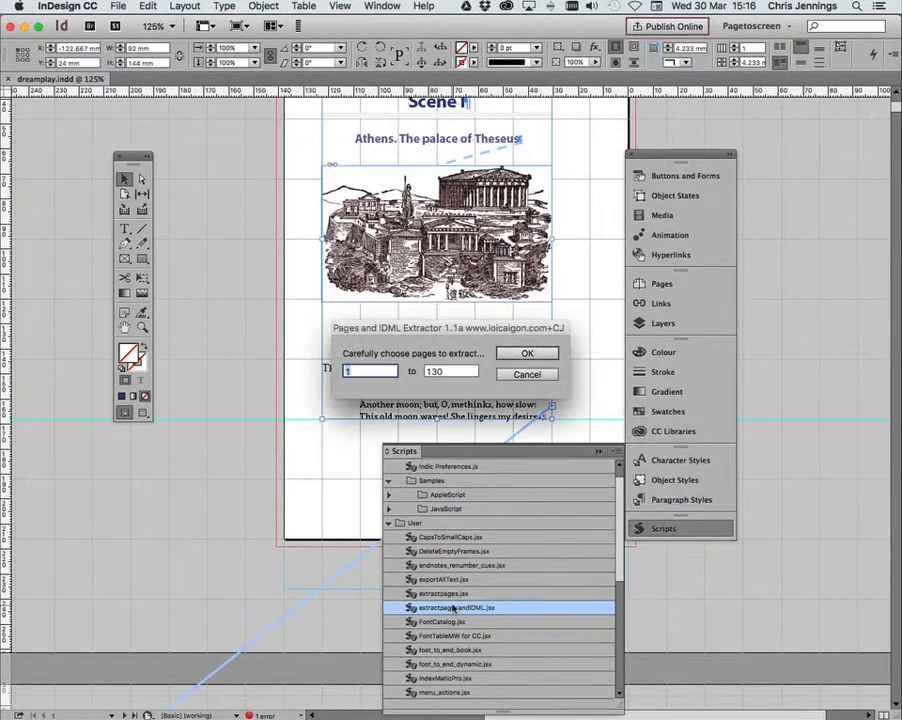
key("Tab")
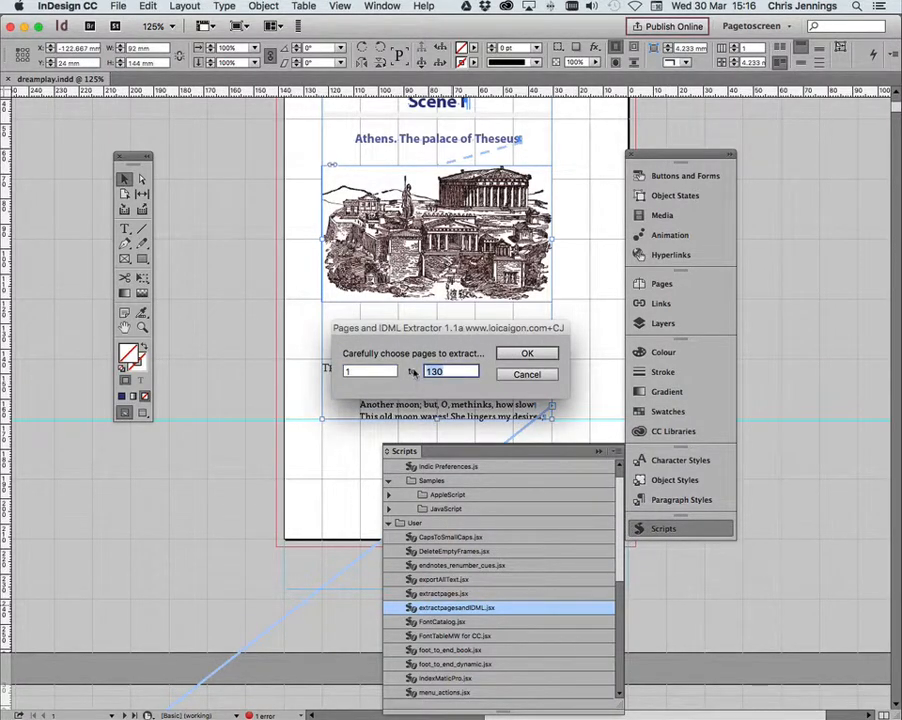
type("22")
left_click(346, 372)
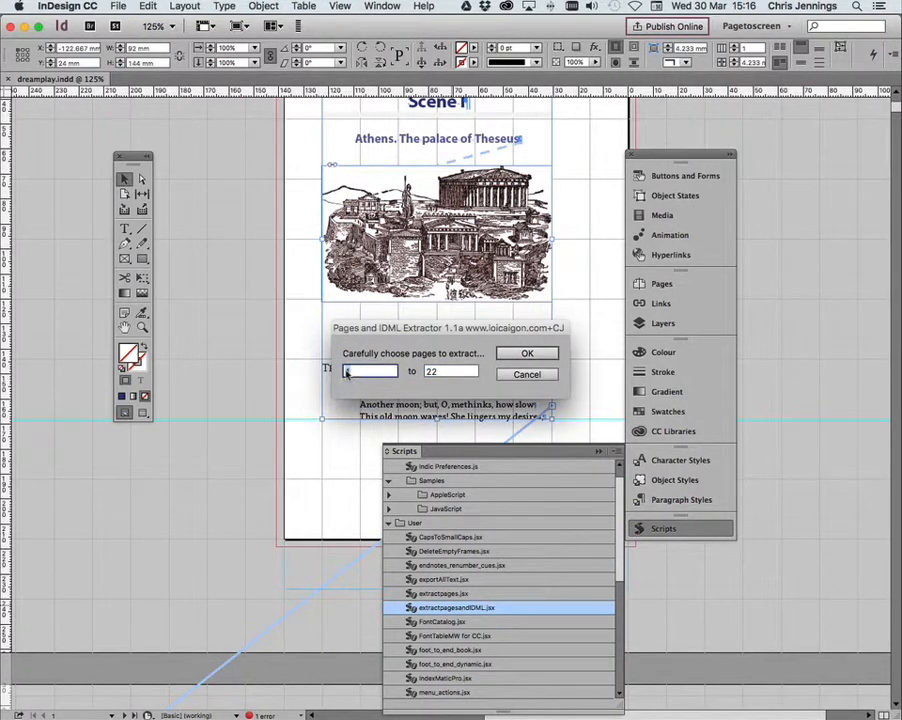
type("6")
left_click(527, 353)
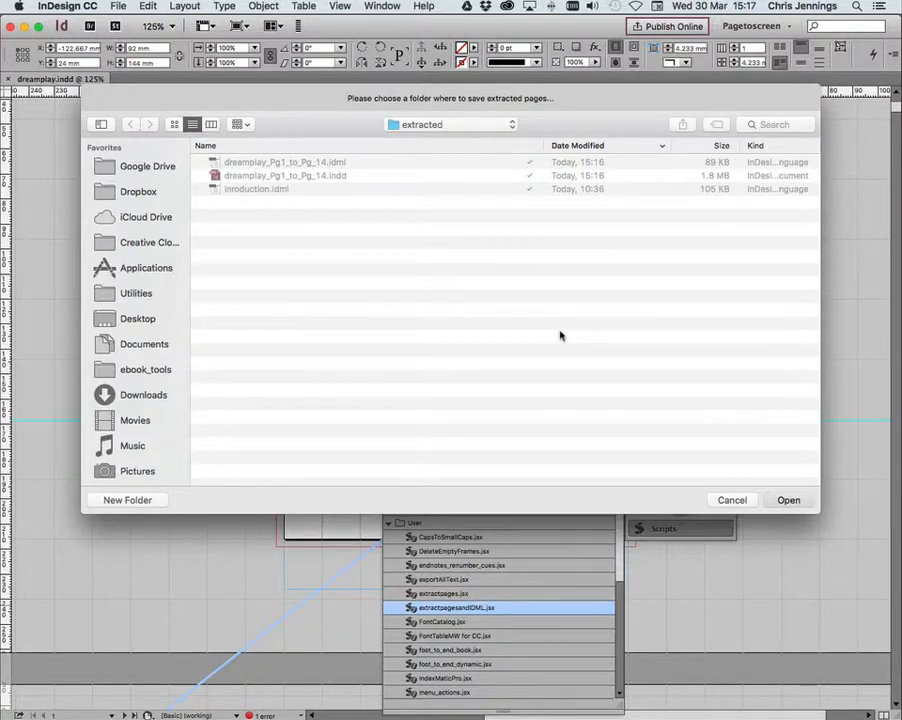
key("Return")
left_click(555, 303)
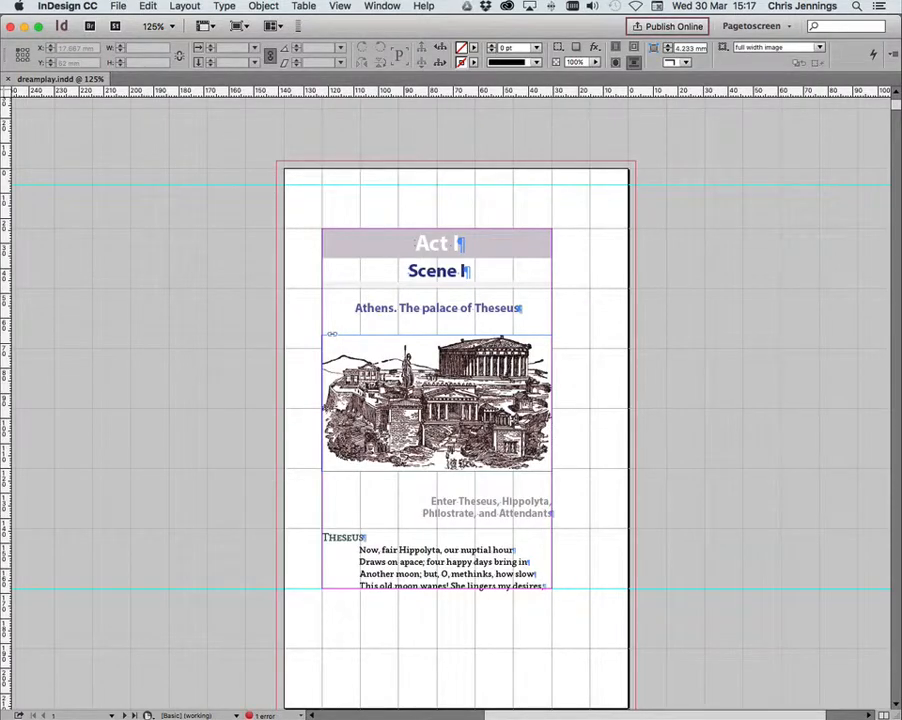
left_click_drag(898, 238, 761, 237)
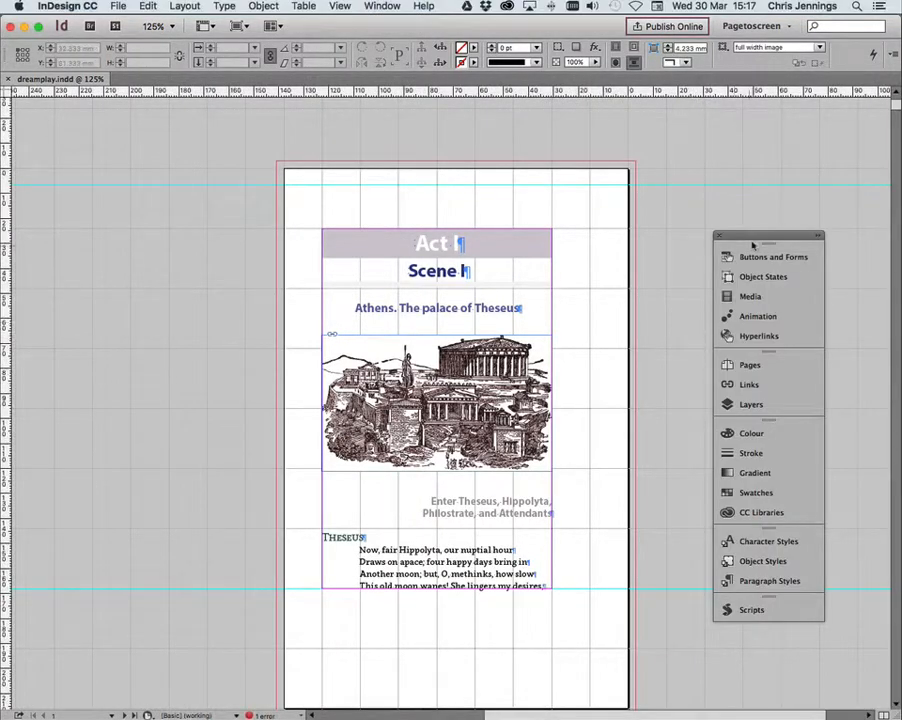
- Move the panel dock clear of the page and examine the page thumbnails for where Act II Scene I and the following scene begin
left_click_drag(753, 238, 155, 185)
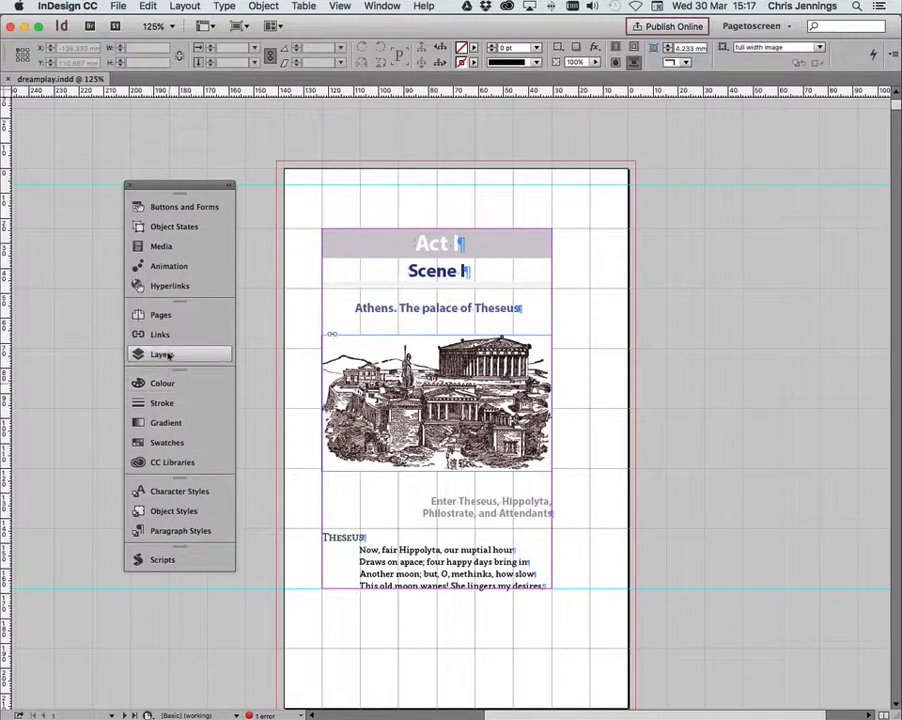
left_click(165, 314)
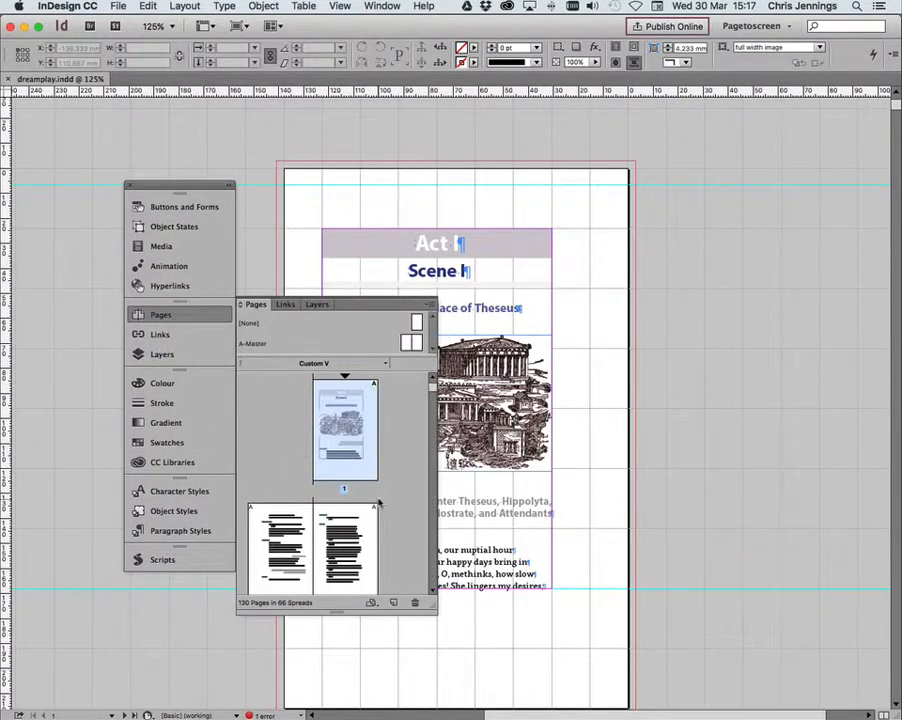
scroll(376, 490, "down", 5)
scroll(379, 502, "down", 6)
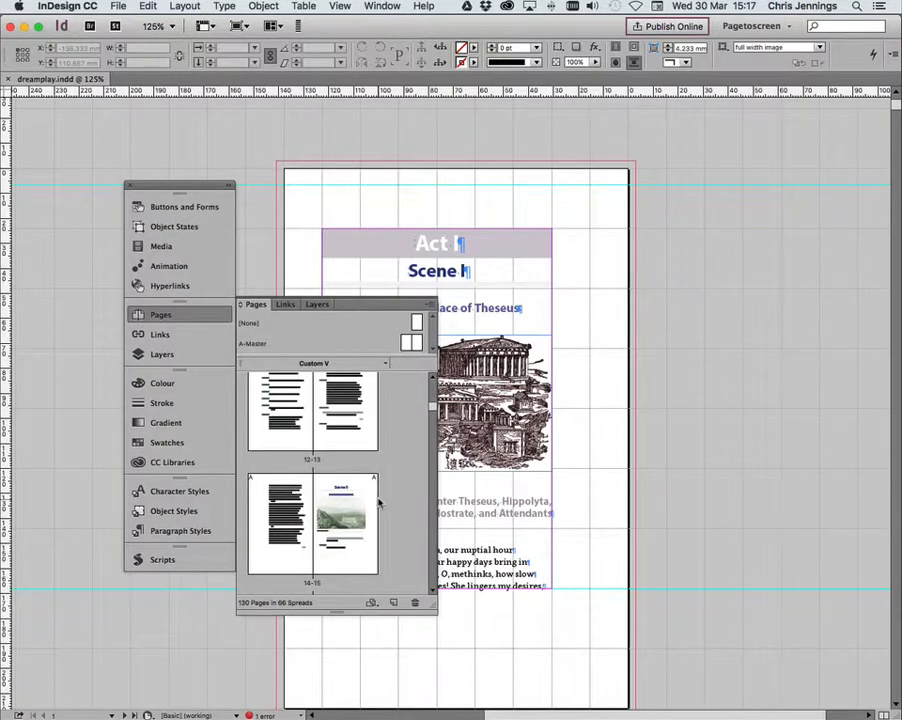
scroll(379, 502, "down", 10)
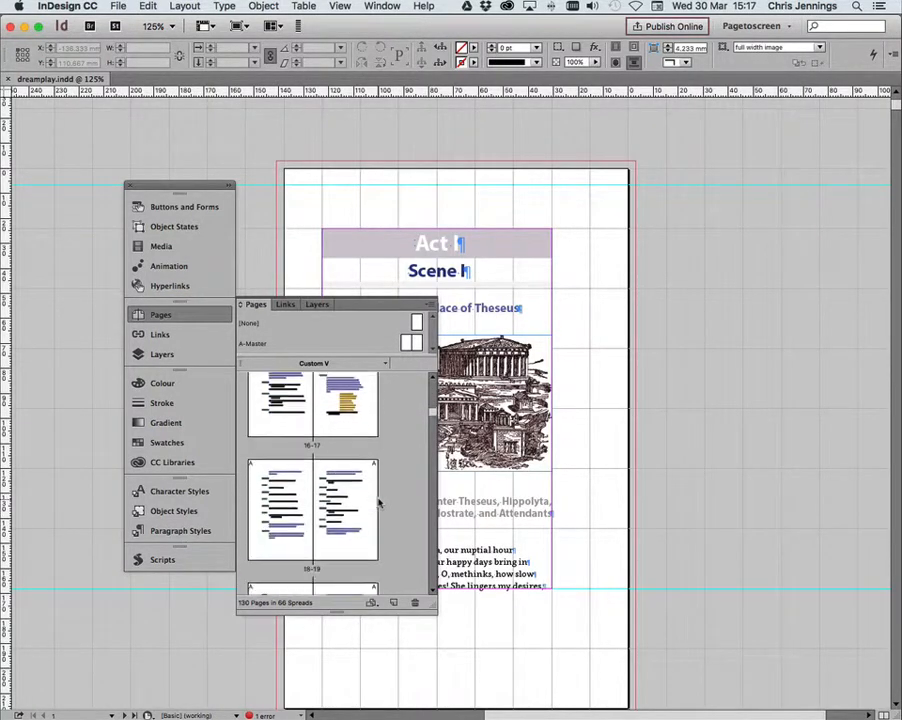
scroll(379, 502, "down", 1)
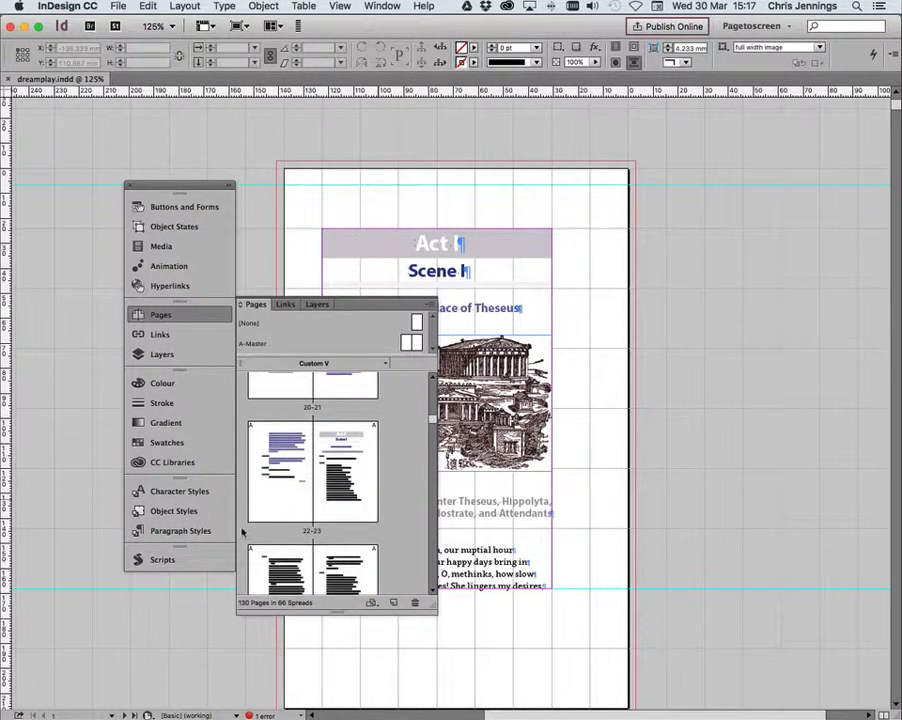
left_click(275, 508)
left_click(342, 503)
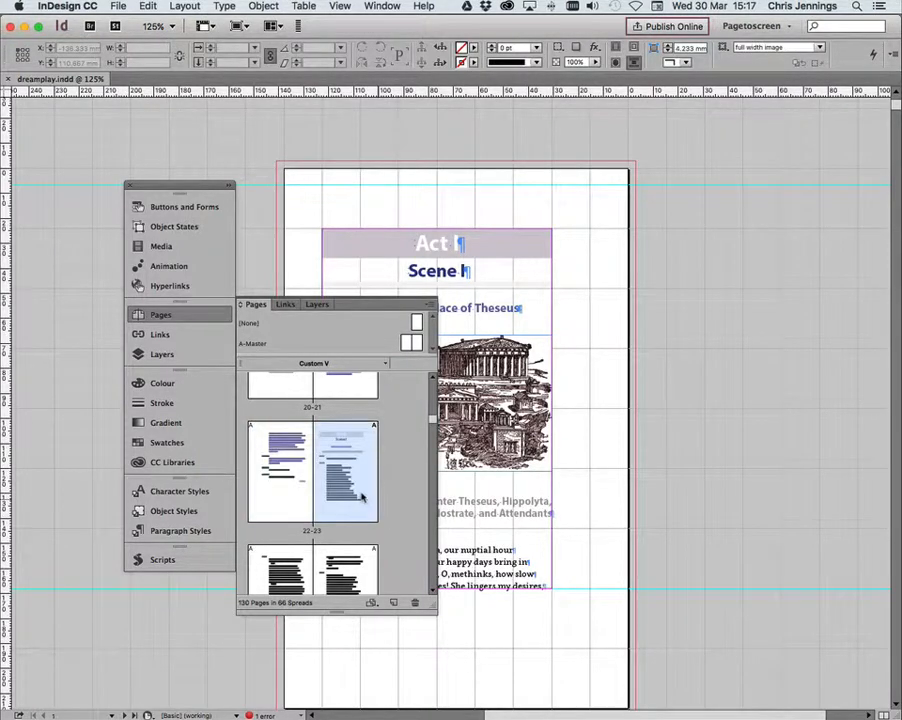
scroll(363, 497, "down", 2)
scroll(363, 497, "down", 6)
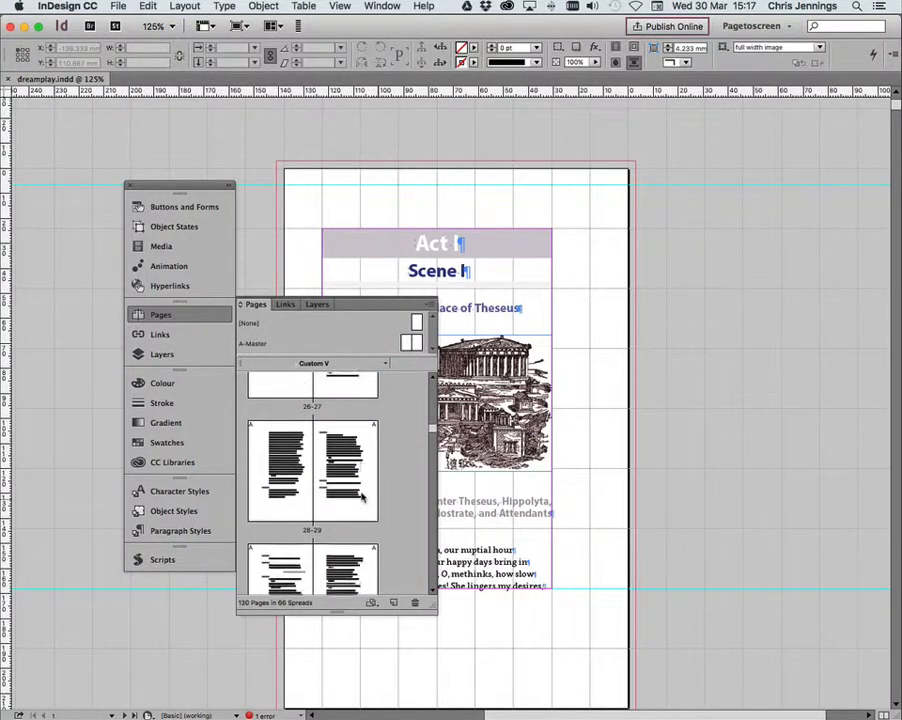
scroll(363, 497, "down", 6)
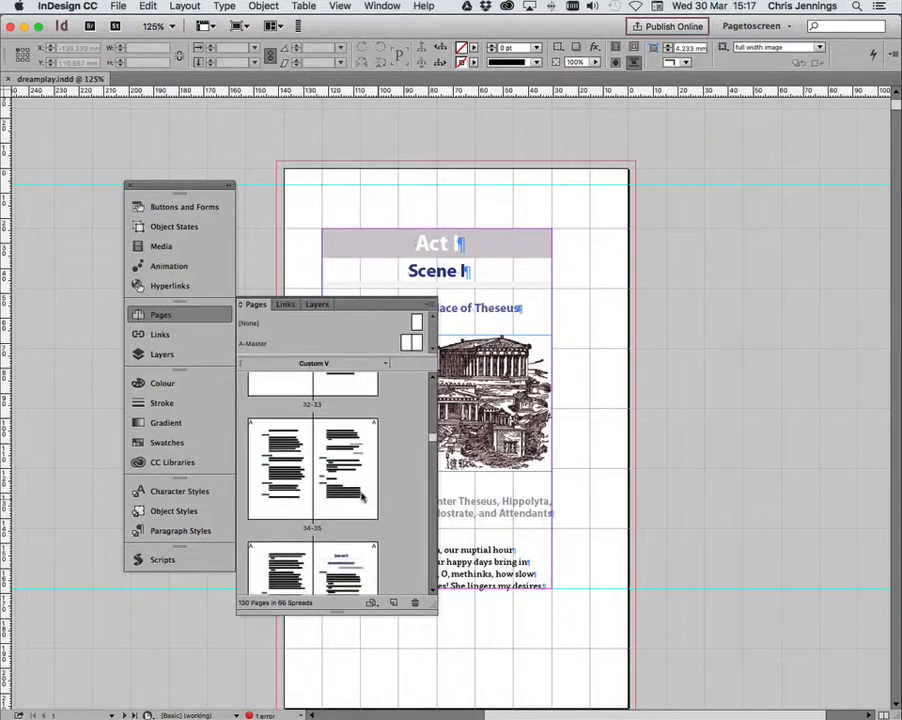
left_click(357, 497)
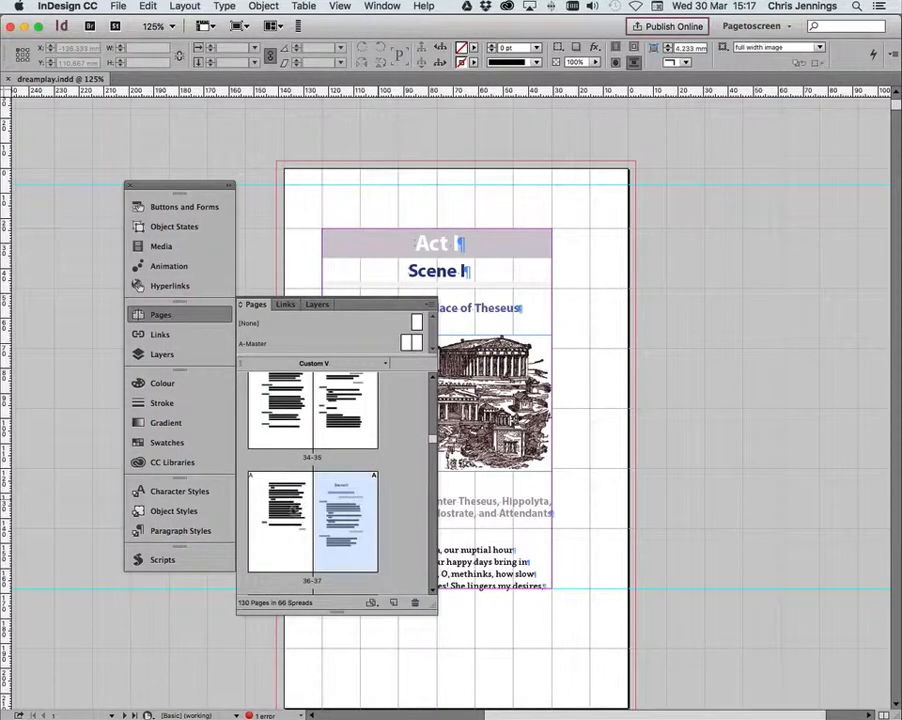
- Extract pages 23 to 36 with extractpagesandIDML.jsx into the extracted folder and bring the page thumbnails back into view
left_click(176, 558)
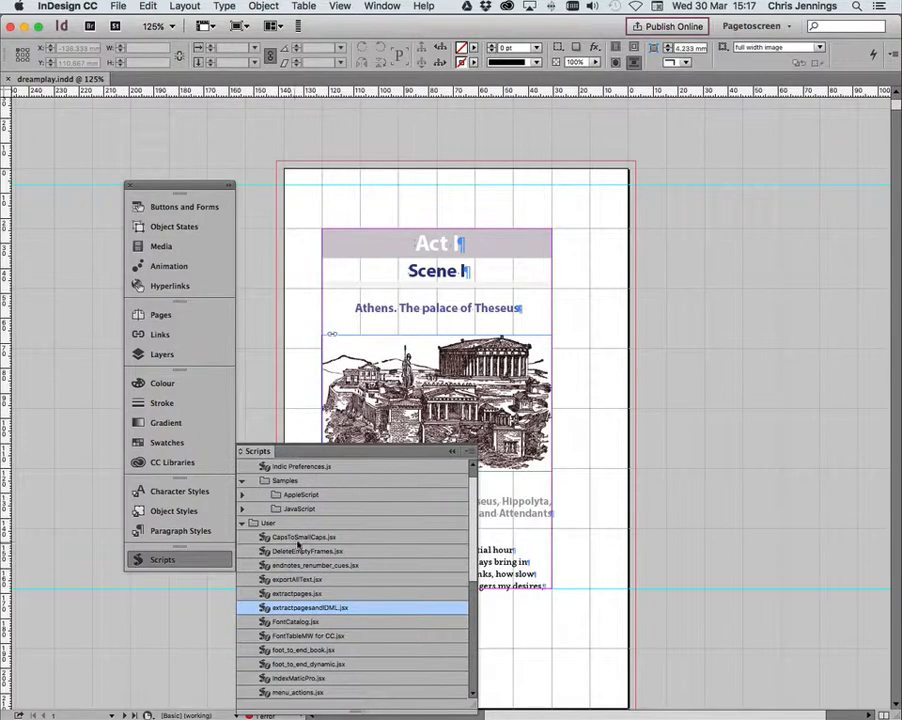
double_click(290, 607)
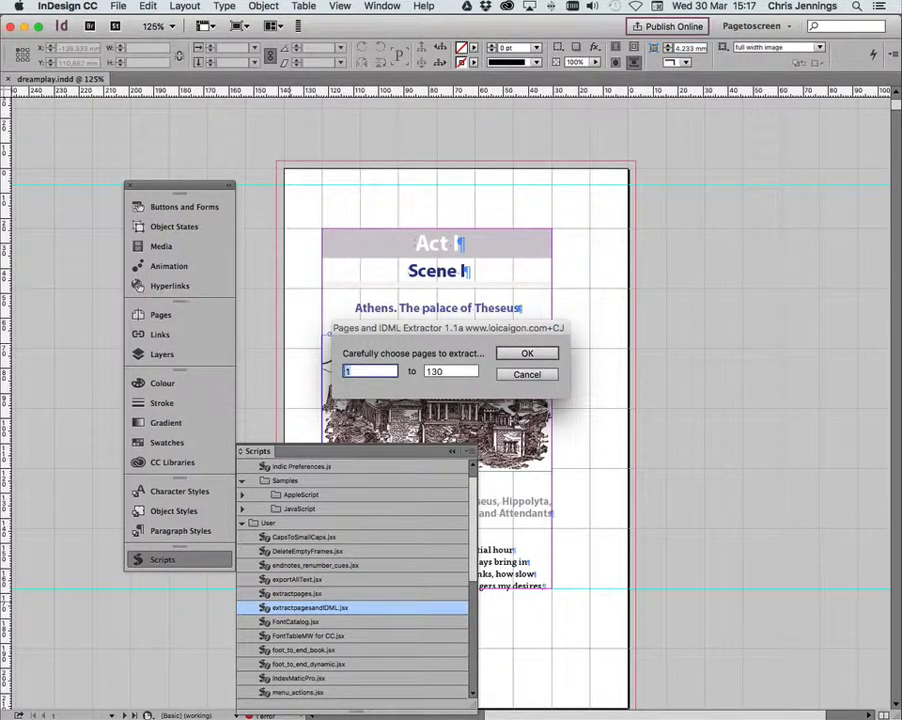
type("23")
key("Tab")
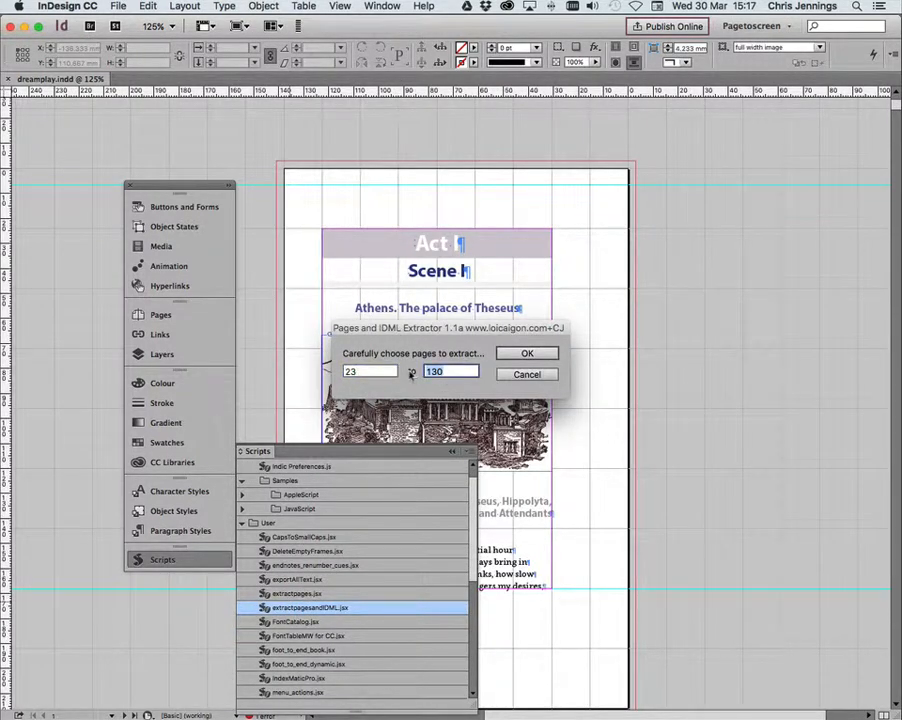
type("36")
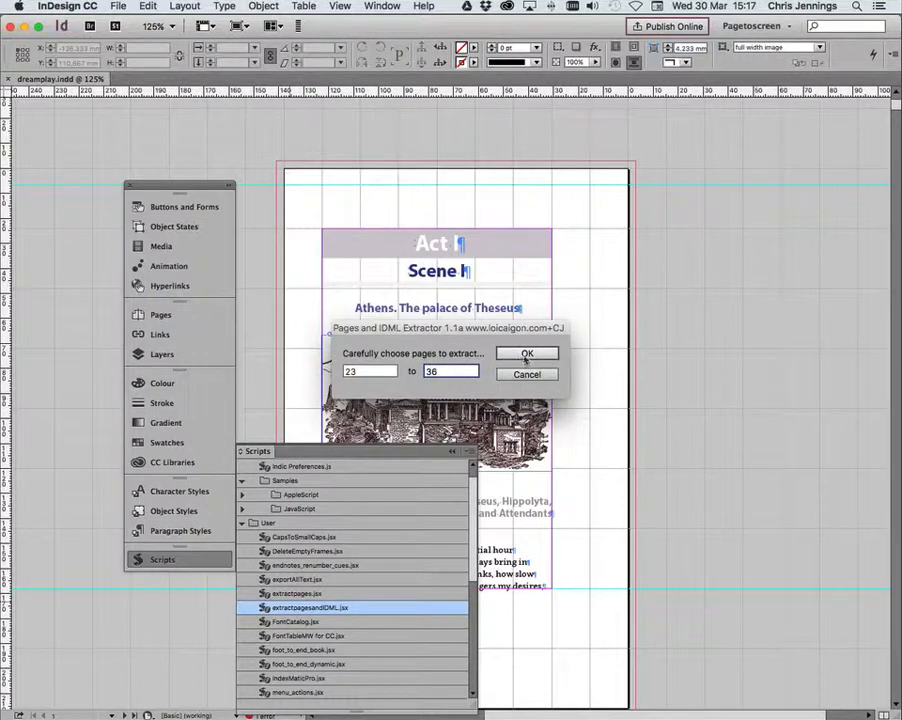
left_click(526, 353)
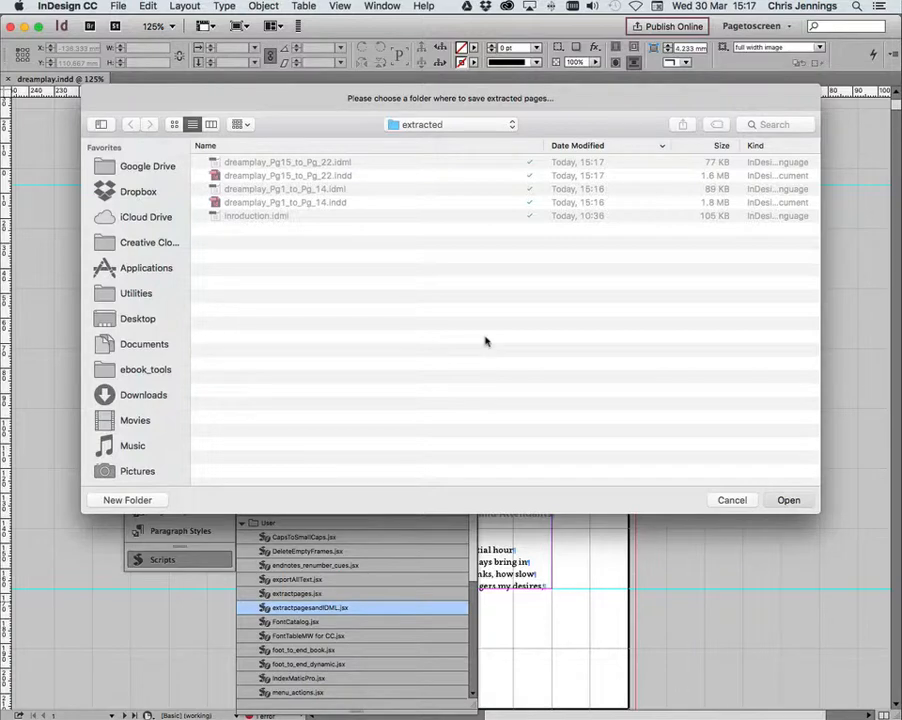
key("Return")
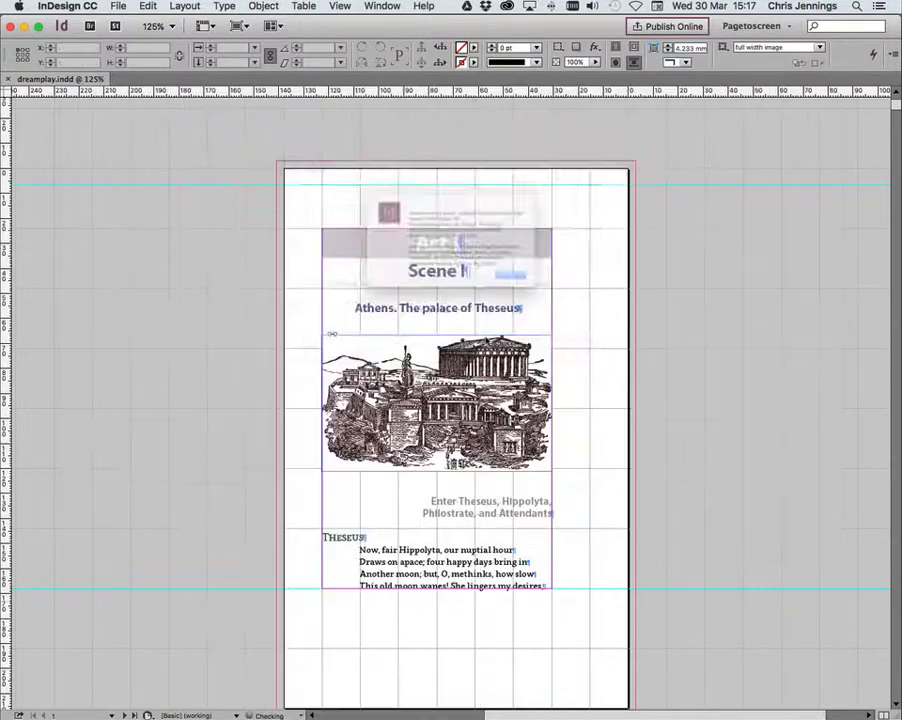
left_click(550, 307)
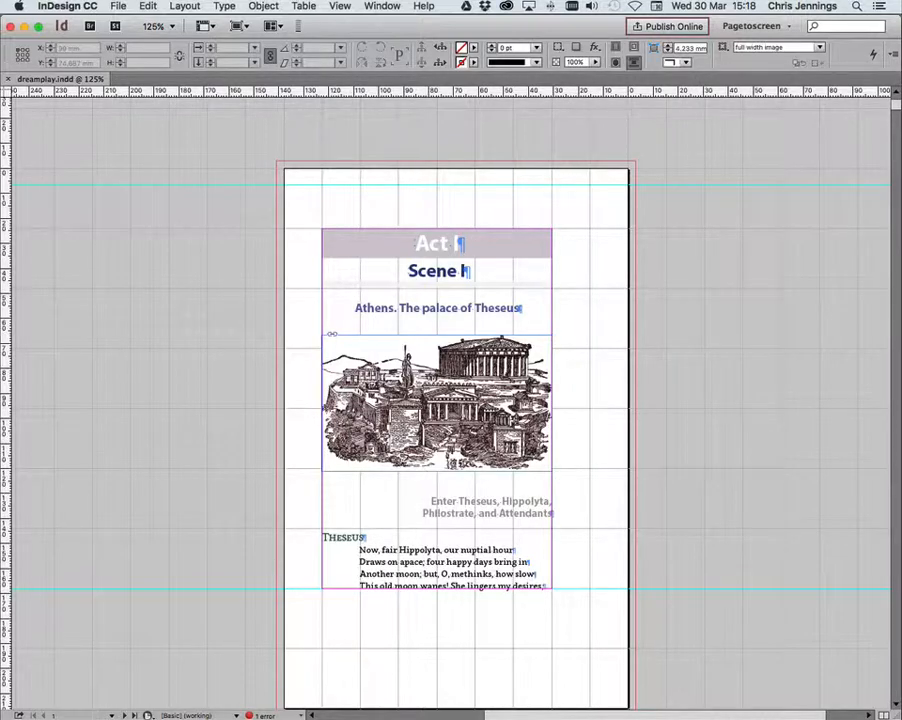
key("super+F12")
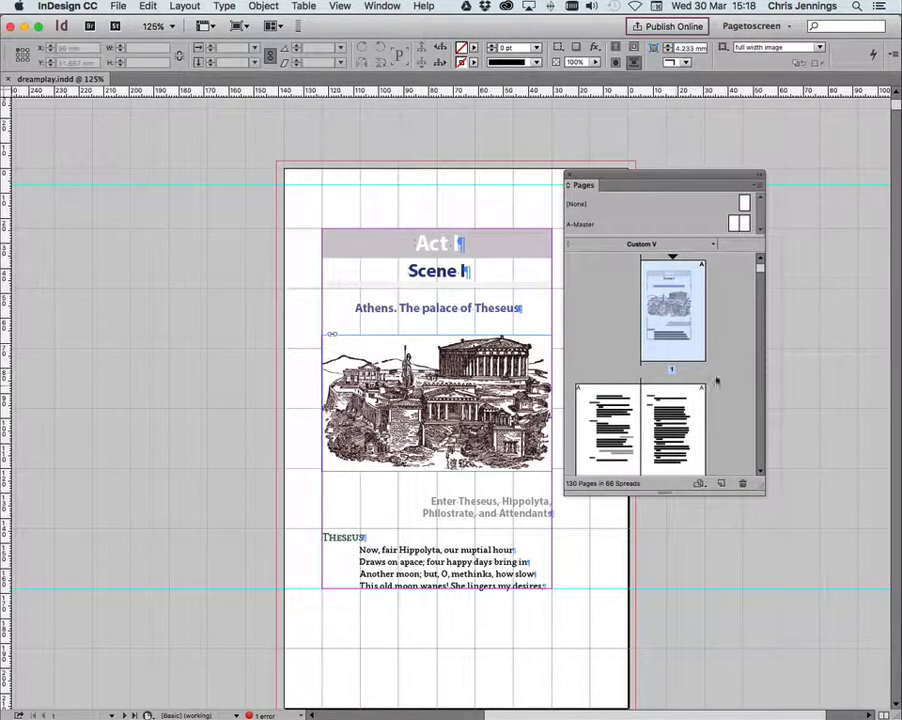